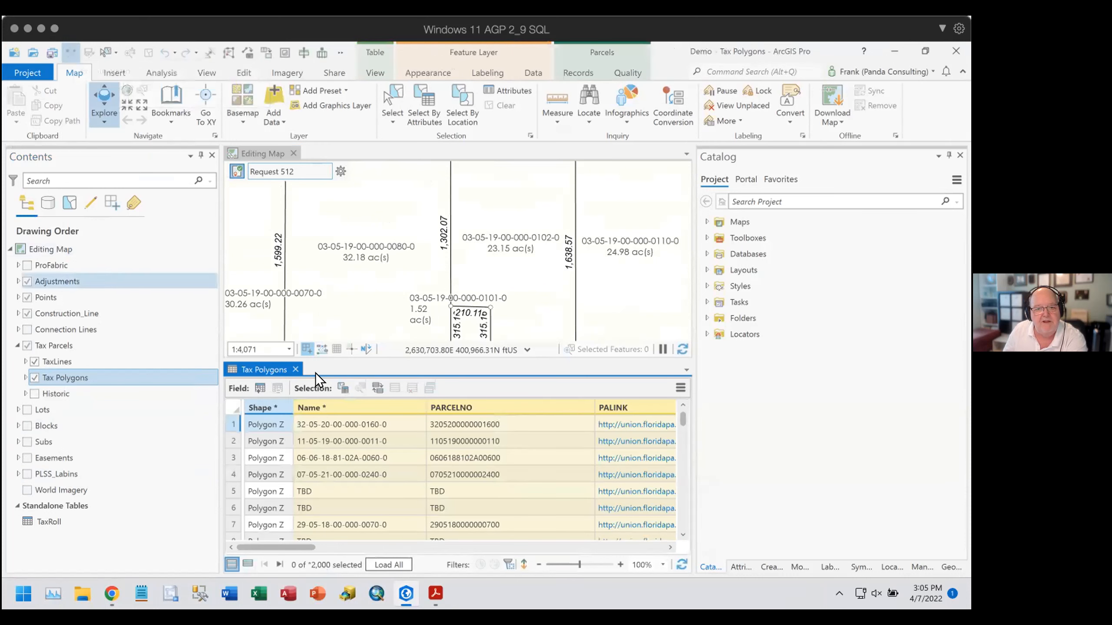
# Examine the Name, PARCELNO and PALINK values across the Tax Polygons attribute table.
pyautogui.click(325, 403)
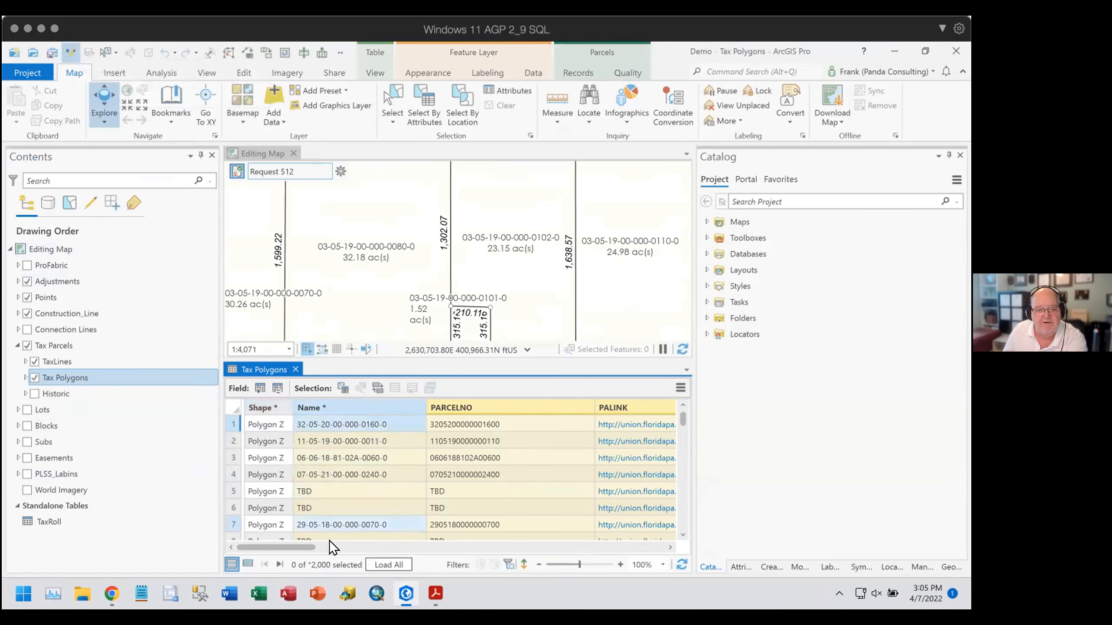
pyautogui.moveTo(296, 546); pyautogui.dragTo(316, 546)
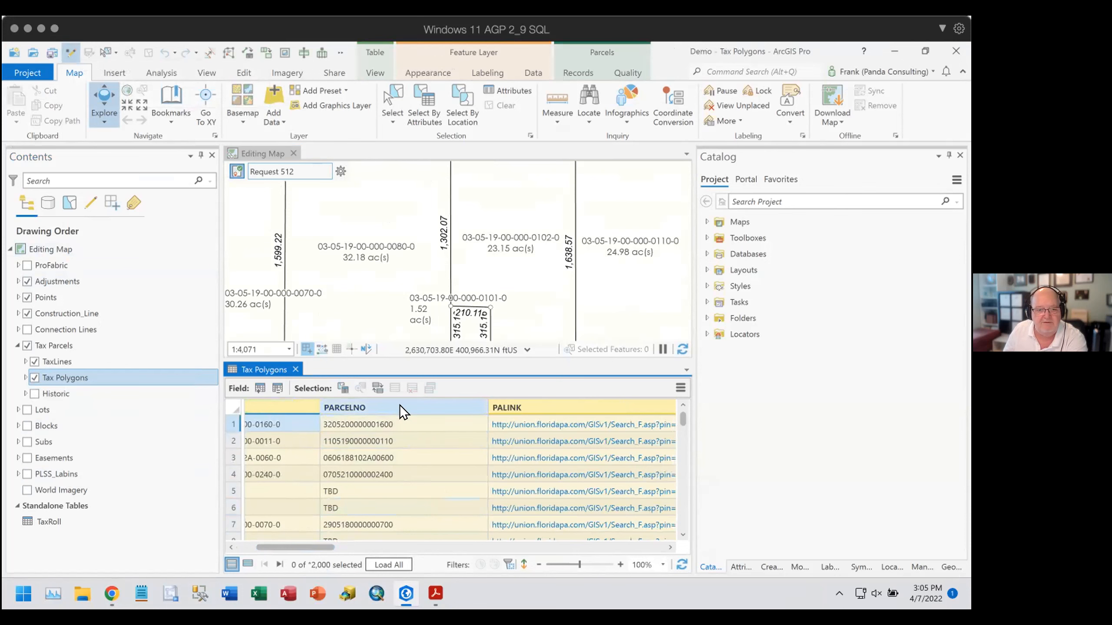
pyautogui.moveTo(312, 545); pyautogui.dragTo(350, 547)
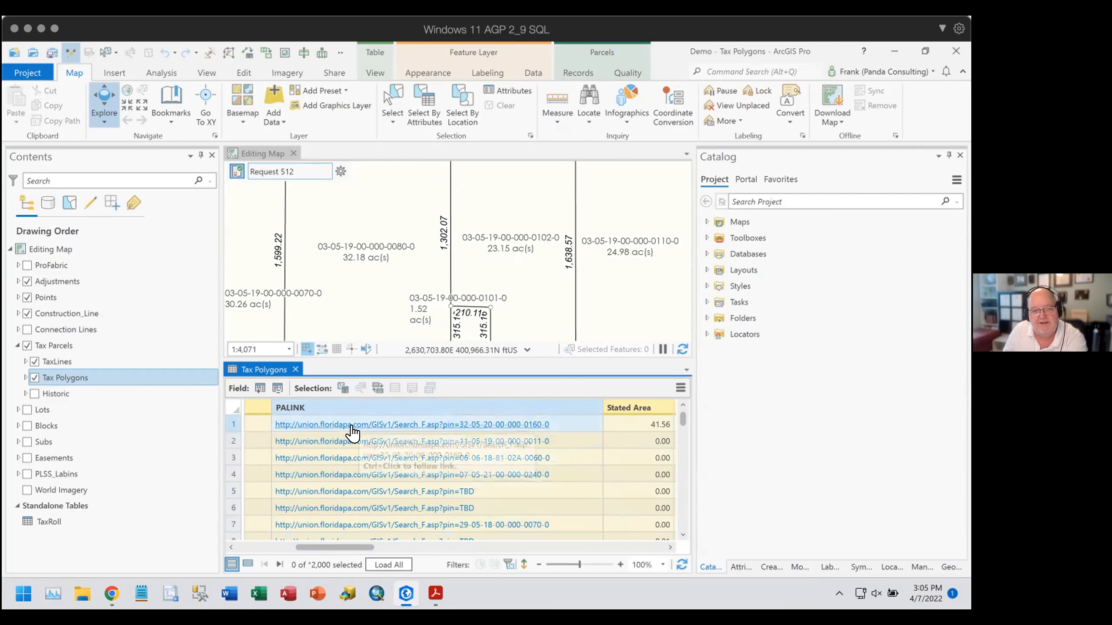
pyautogui.moveTo(346, 544); pyautogui.dragTo(248, 554)
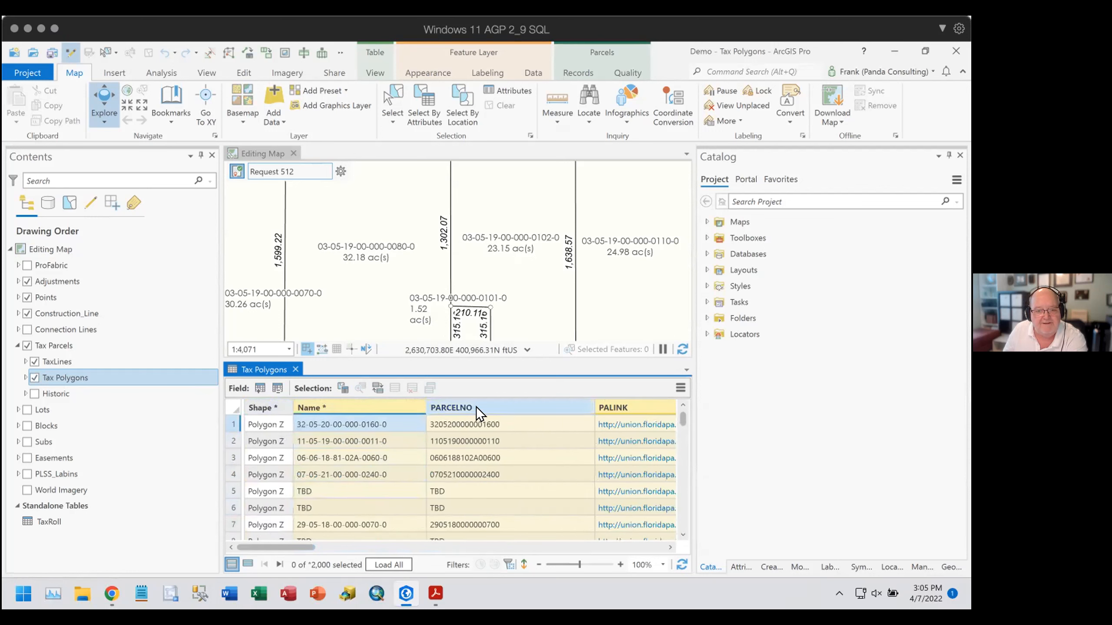
pyautogui.moveTo(478, 404)
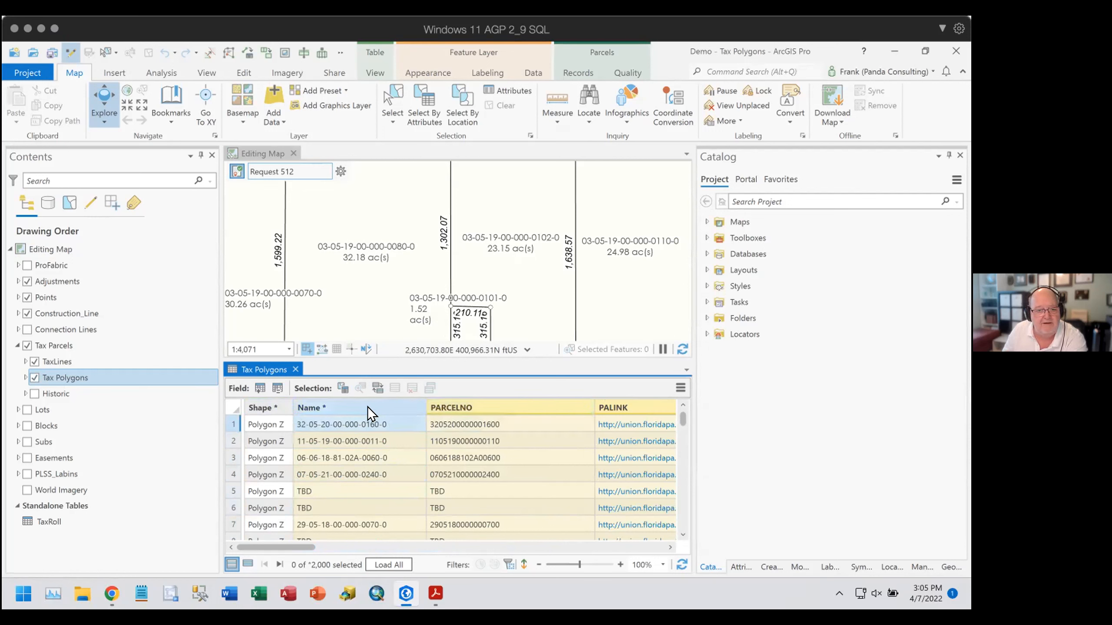
pyautogui.moveTo(351, 405)
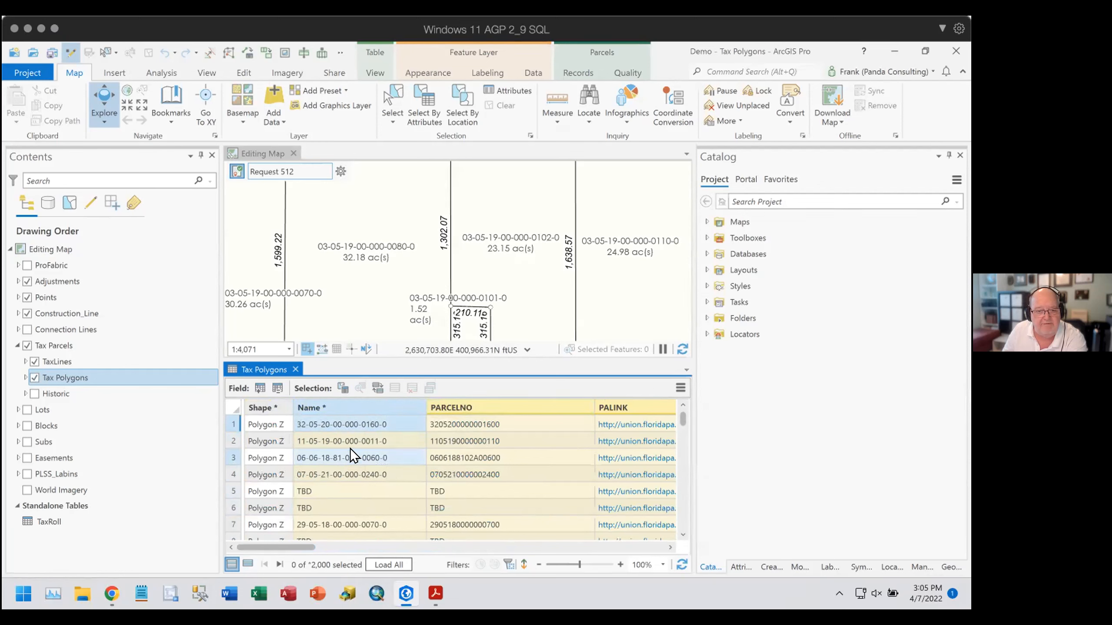
pyautogui.moveTo(296, 547); pyautogui.dragTo(360, 553)
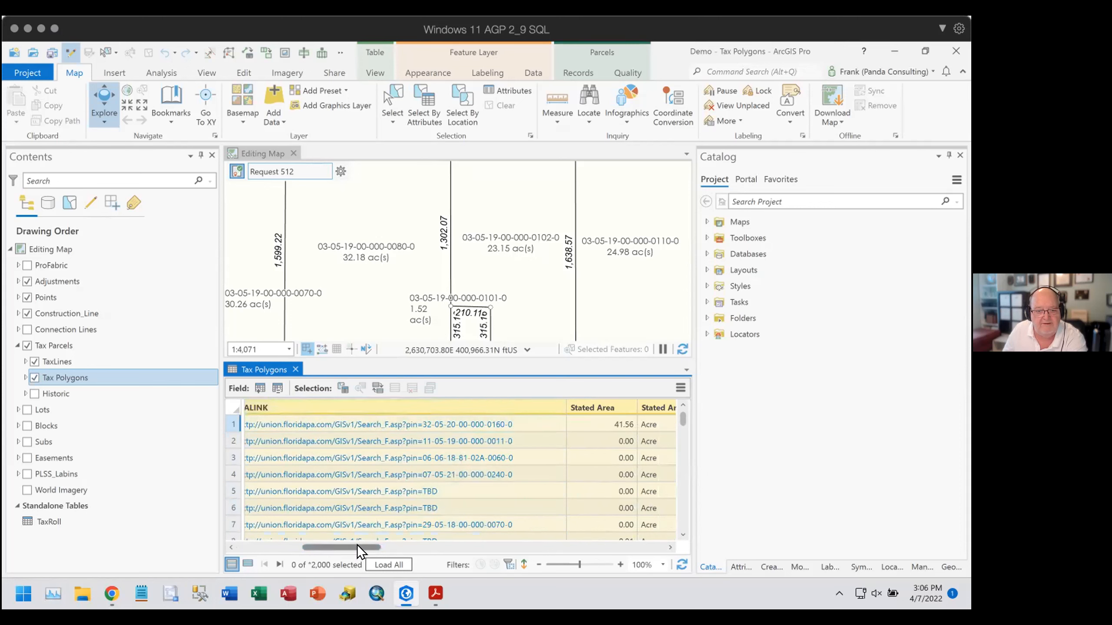
pyautogui.moveTo(357, 547); pyautogui.dragTo(291, 547)
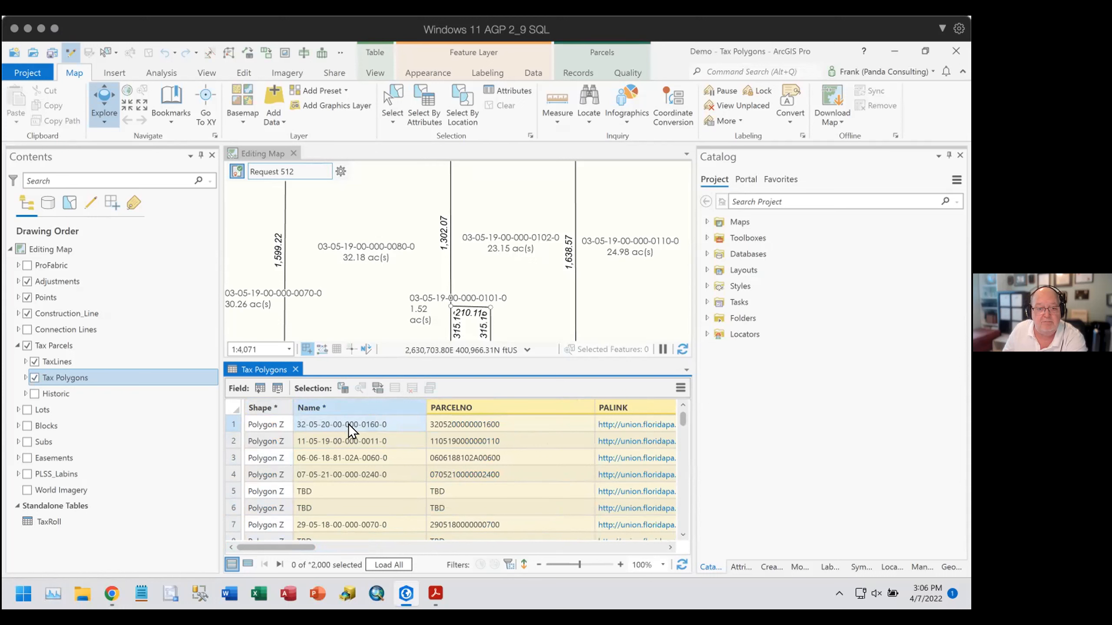
pyautogui.click(367, 424)
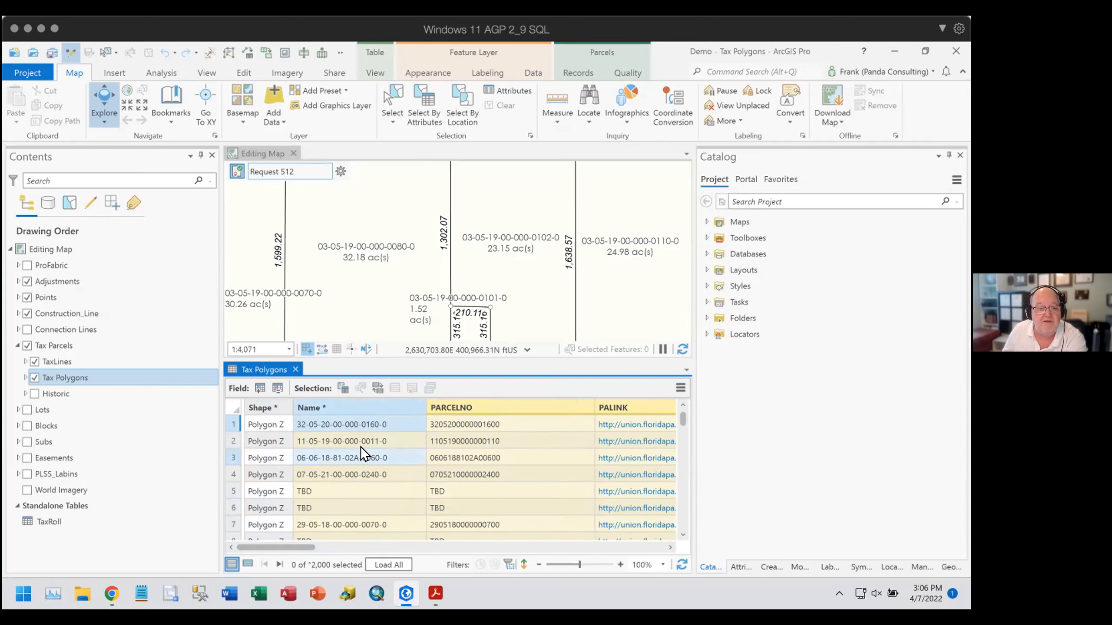
# Open the TaxRoll standalone table to check the PARCEL_ID format, and close it again.
pyautogui.rightClick(46, 521)
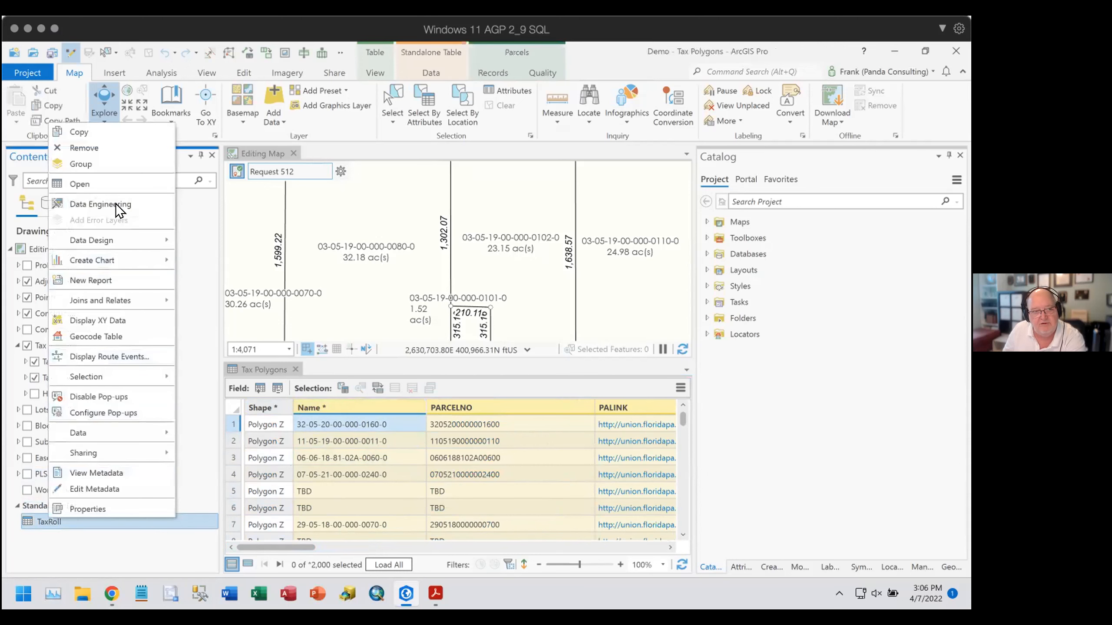
pyautogui.click(110, 184)
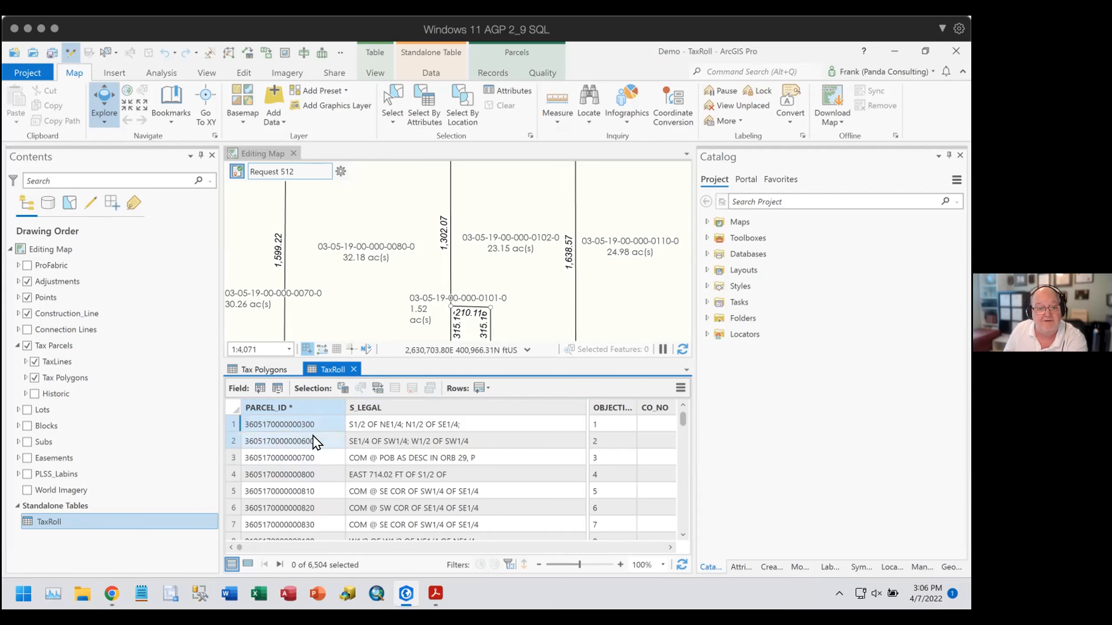
pyautogui.click(350, 364)
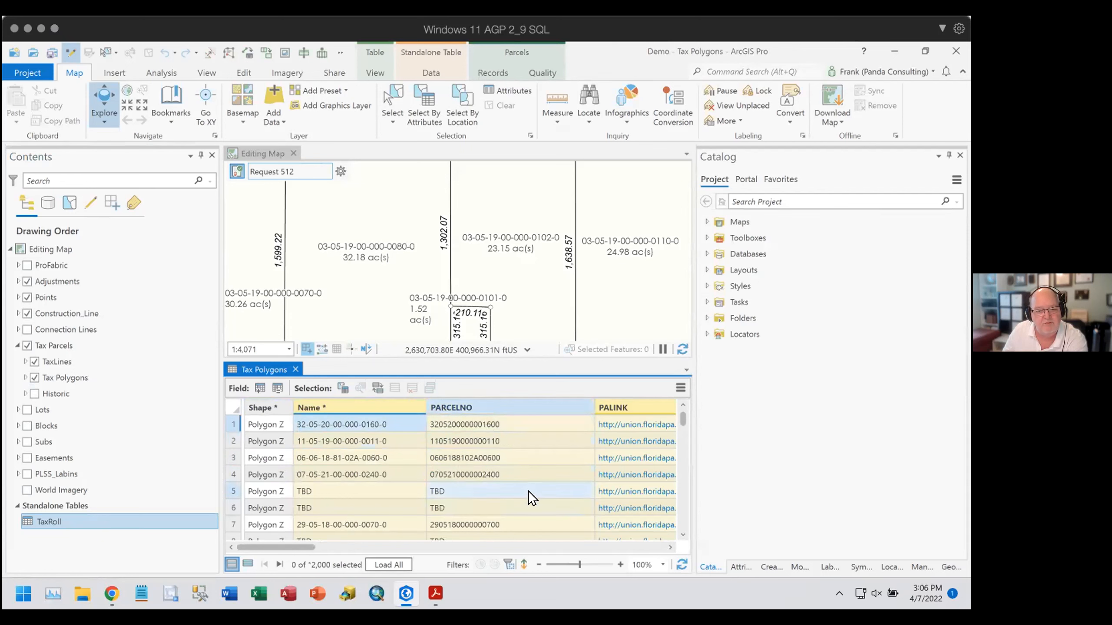
# Open Calculate Field for the PARCELNO field of Tax Polygons and choose Arcade as the expression type.
pyautogui.rightClick(490, 403)
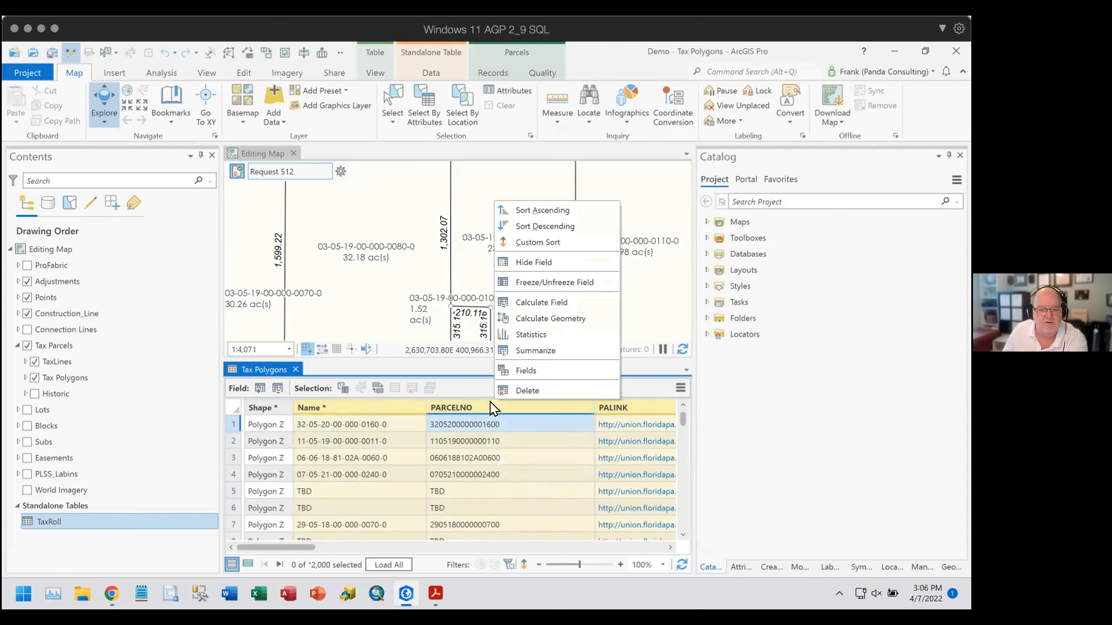
pyautogui.click(529, 297)
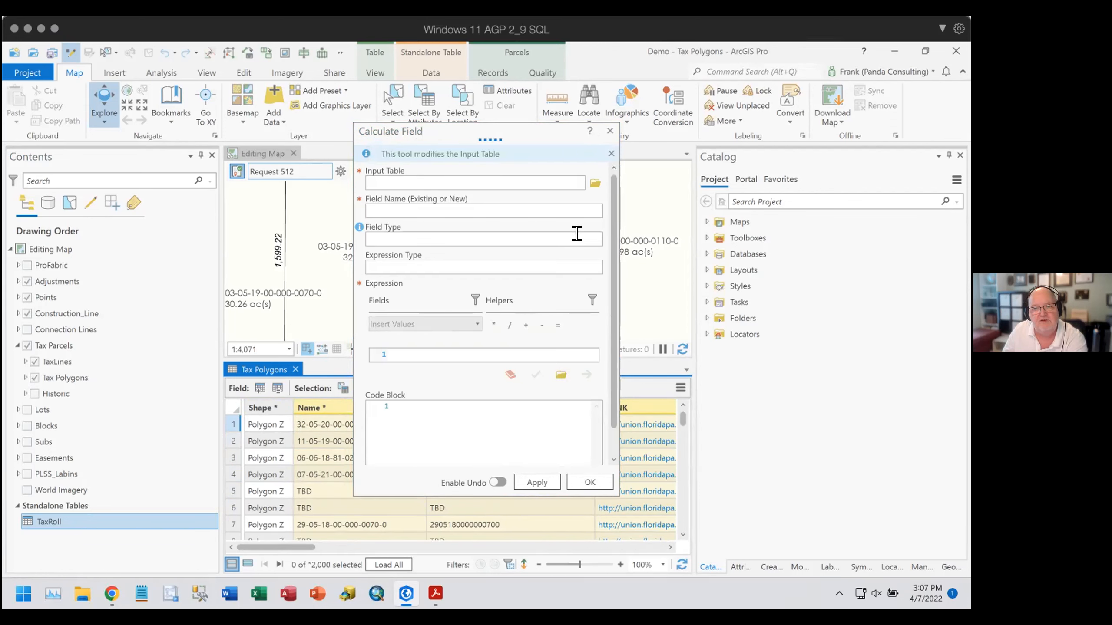
pyautogui.click(598, 240)
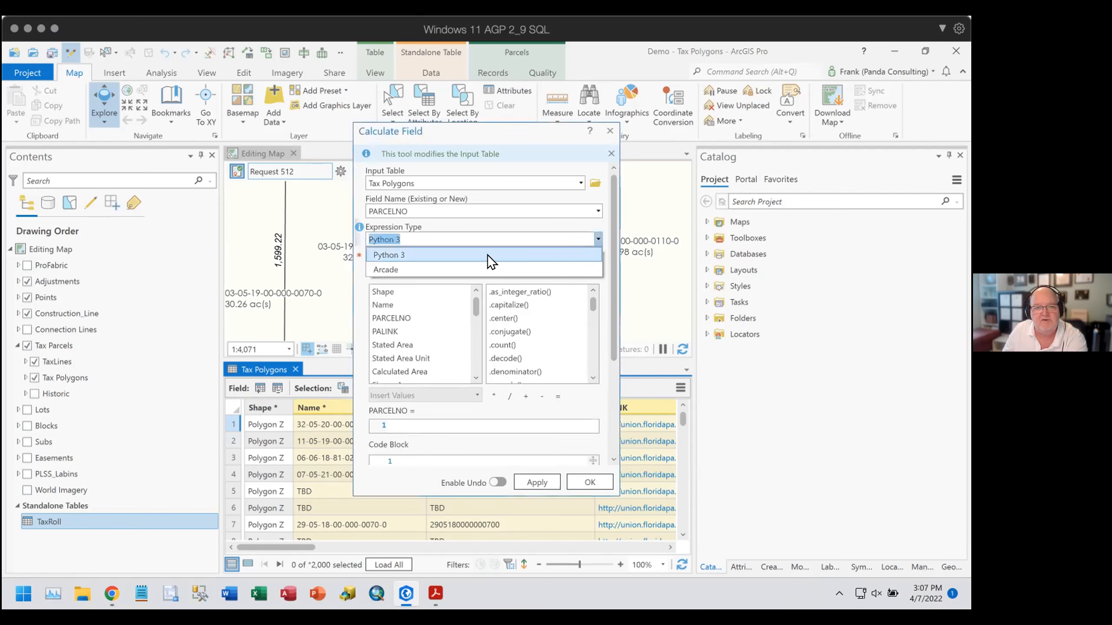
pyautogui.click(485, 269)
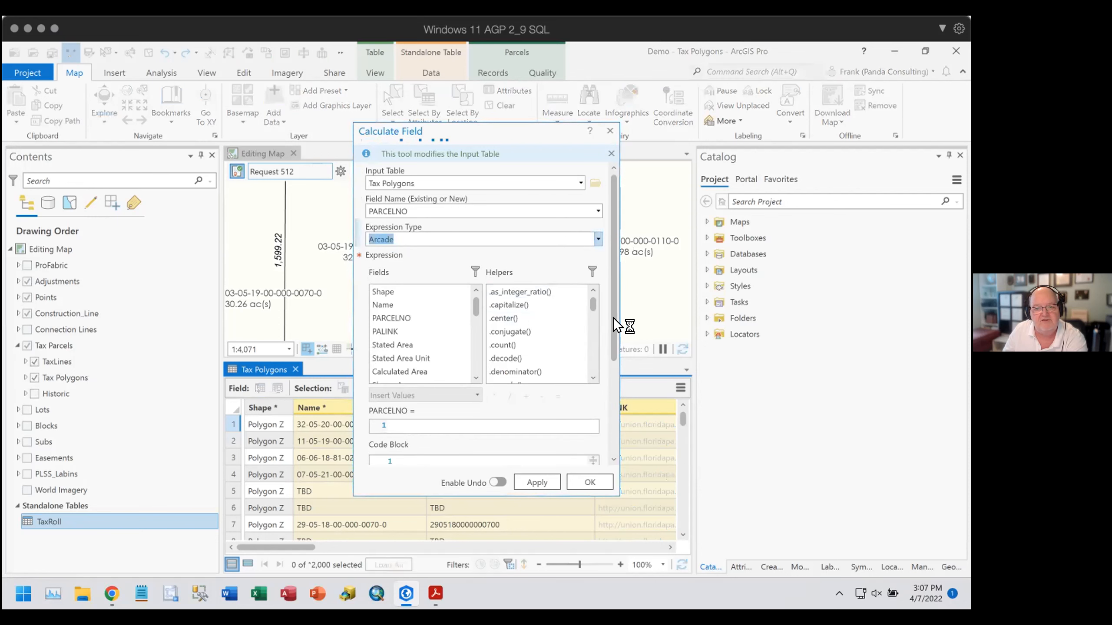
pyautogui.moveTo(612, 317); pyautogui.dragTo(614, 408)
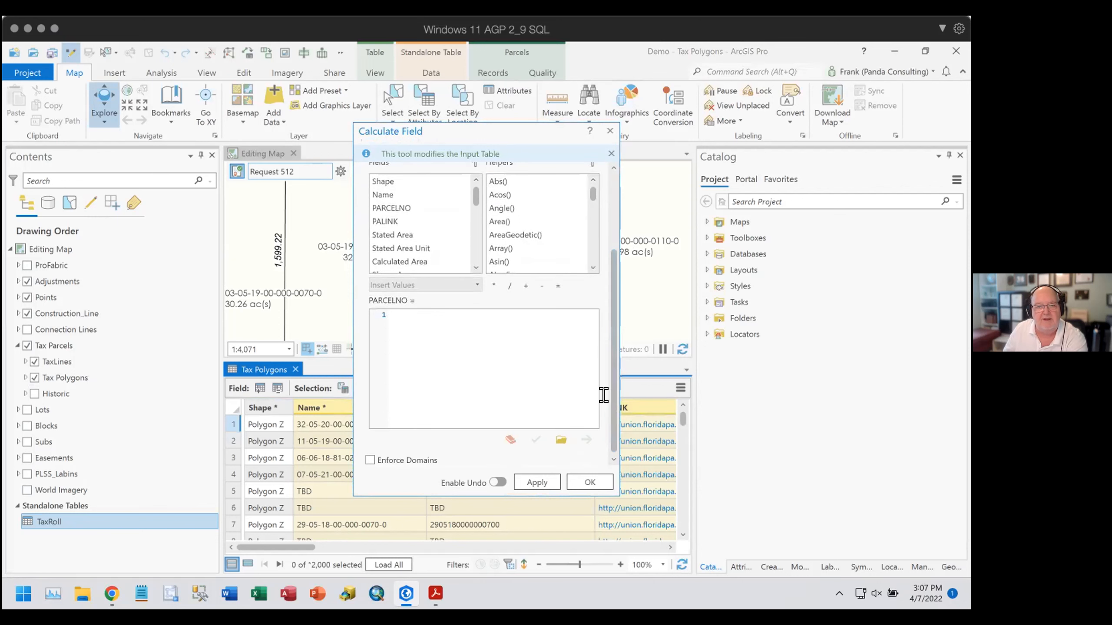
# Build the PARCELNO expression replace($feature.Name,'-','') from the Name field and verify it.
pyautogui.click(424, 309)
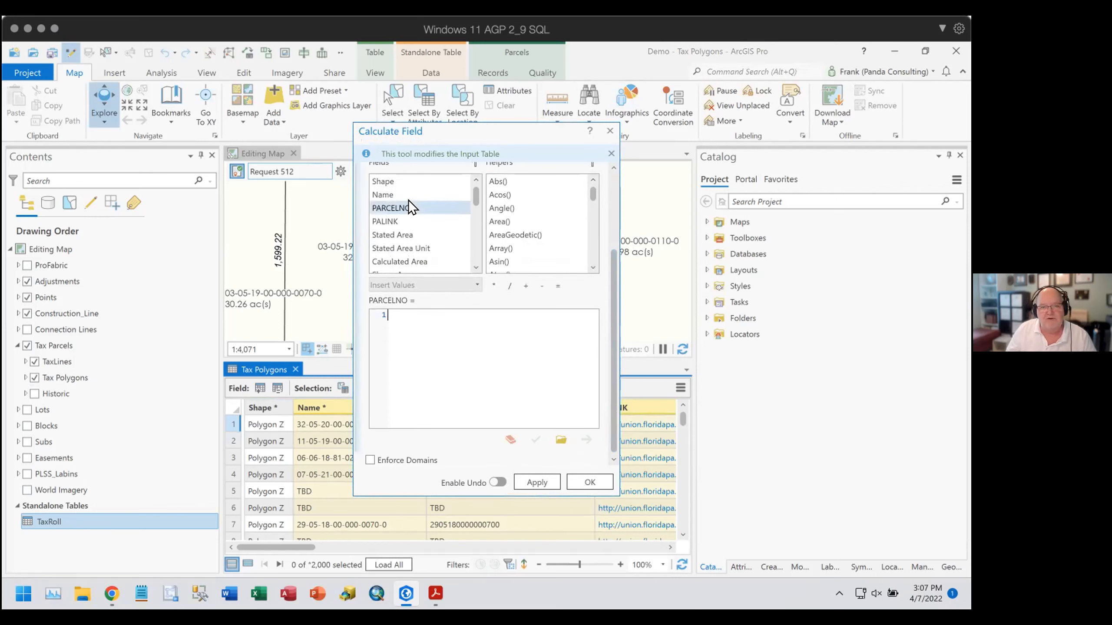
pyautogui.doubleClick(391, 195)
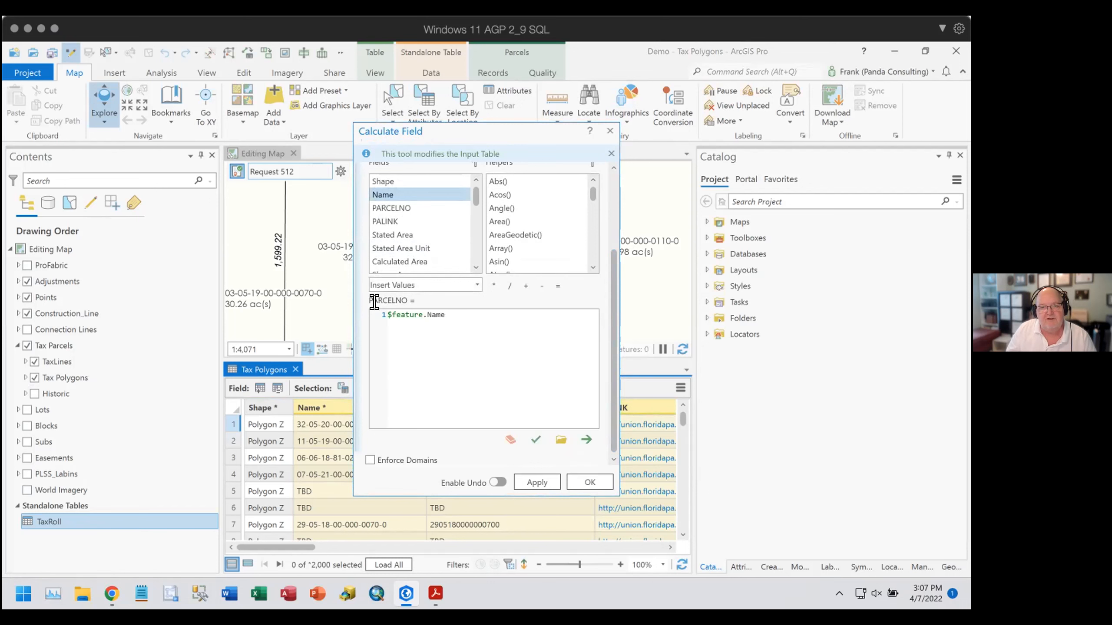
pyautogui.click(387, 315)
pyautogui.write('re')
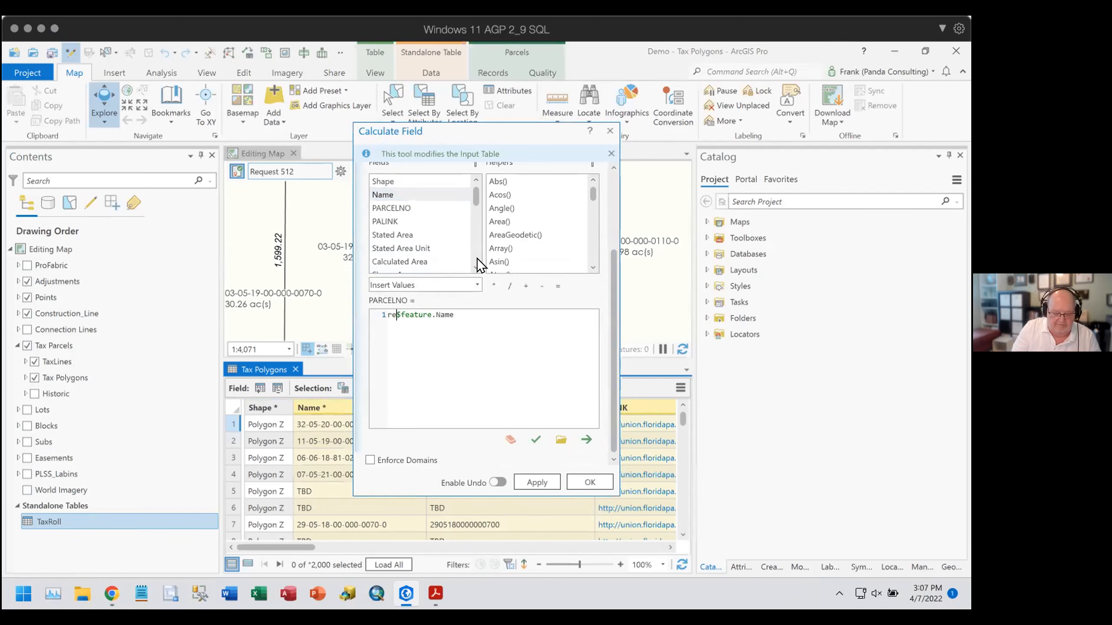
pyautogui.write('place(')
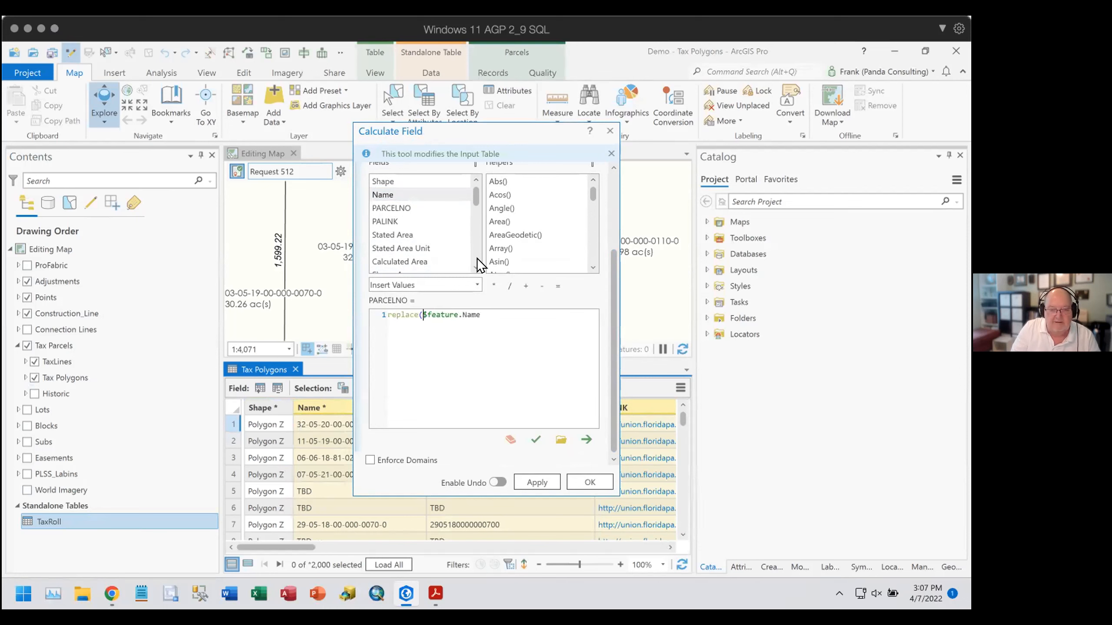
pyautogui.press('Right')
pyautogui.press('Right')
pyautogui.press('Right')
pyautogui.press('Right')
pyautogui.press('Right')
pyautogui.press('Right')
pyautogui.press('Right')
pyautogui.press('Right')
pyautogui.press('Right')
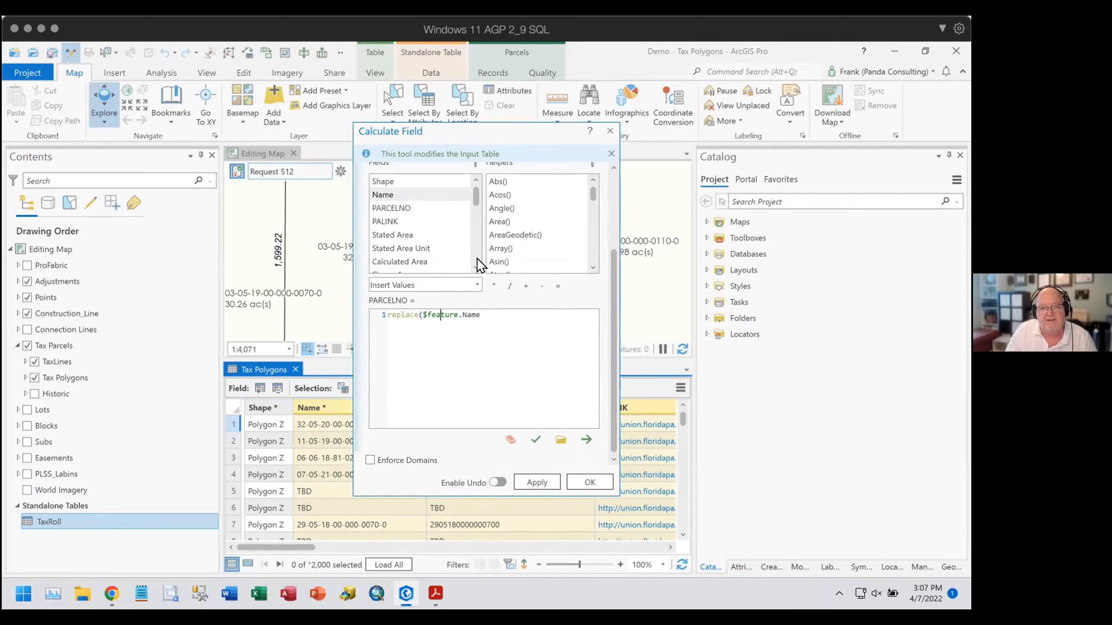
pyautogui.press('Right')
pyautogui.press('Right')
pyautogui.press('Right')
pyautogui.press('Right')
pyautogui.write(',')
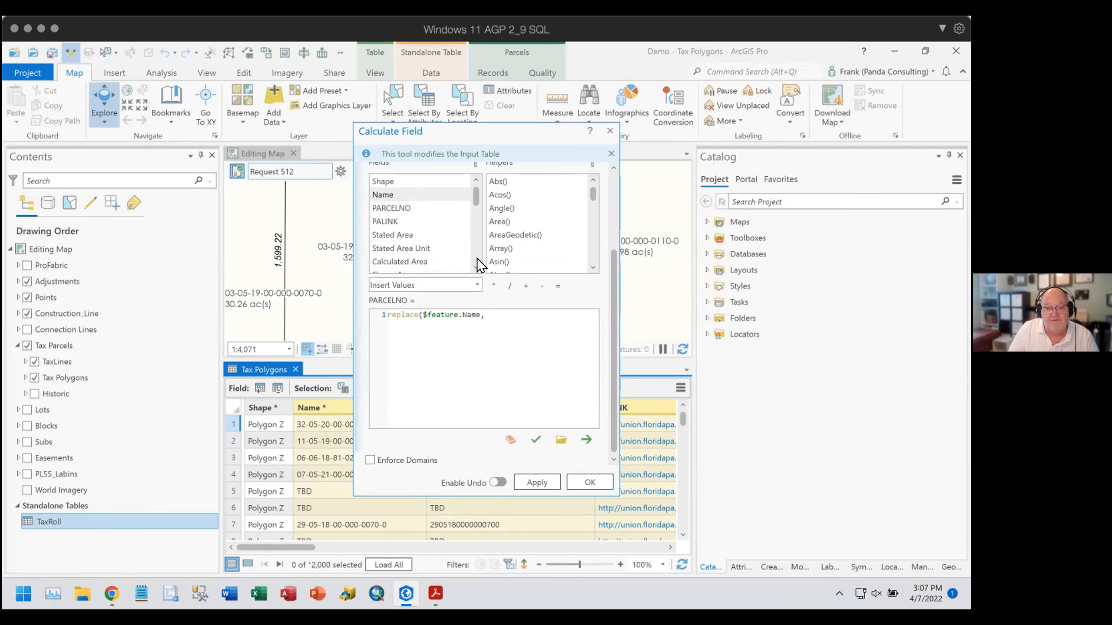
pyautogui.write("'-'")
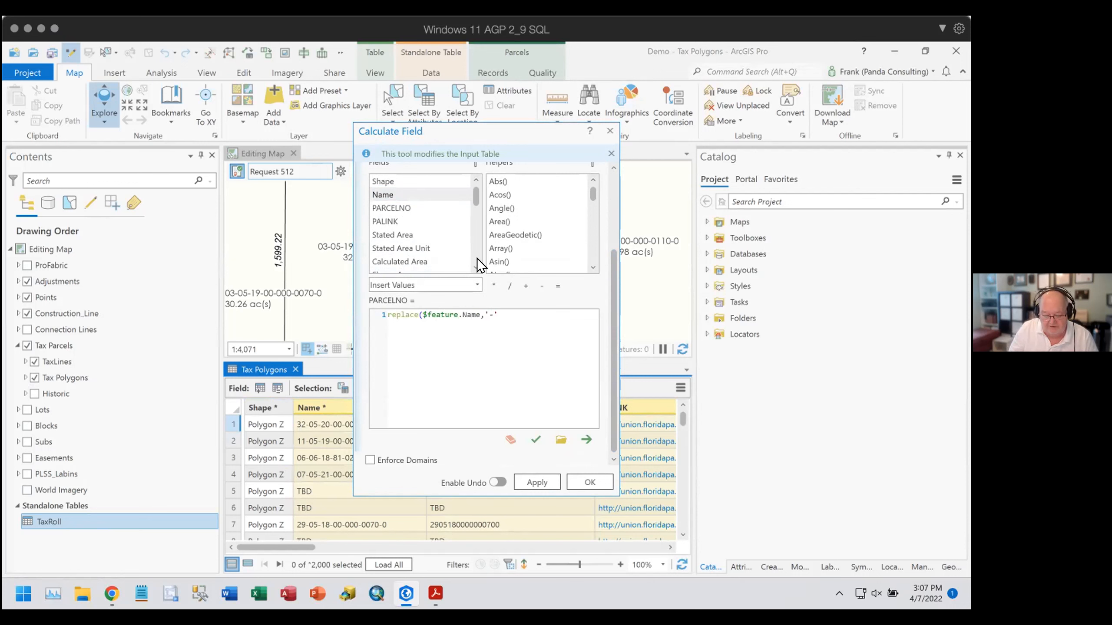
pyautogui.write(',')
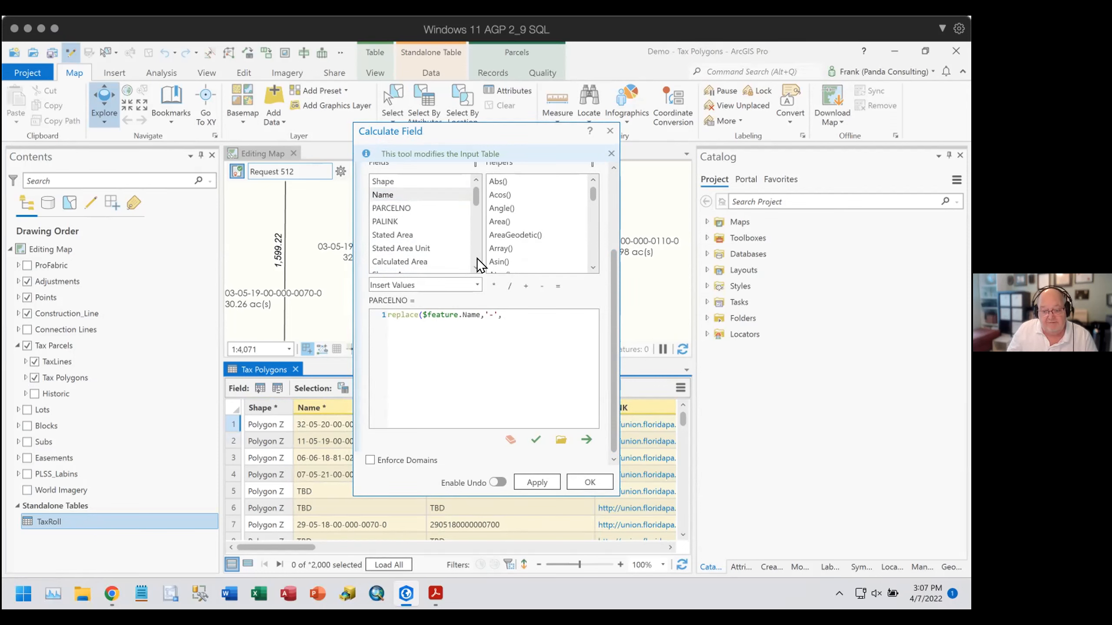
pyautogui.write("''")
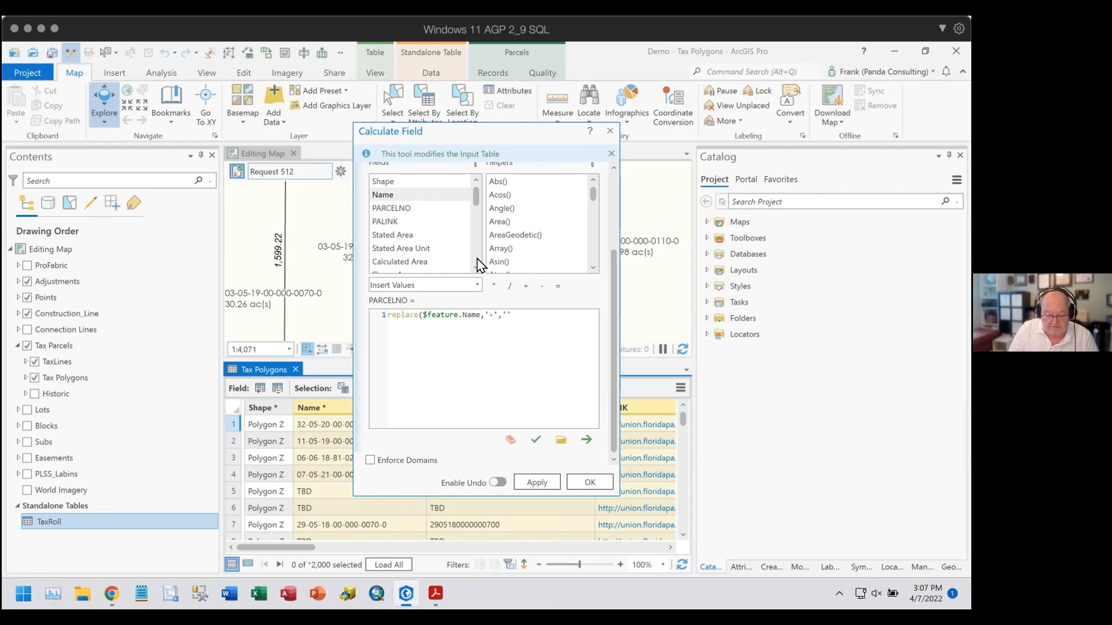
pyautogui.write(')')
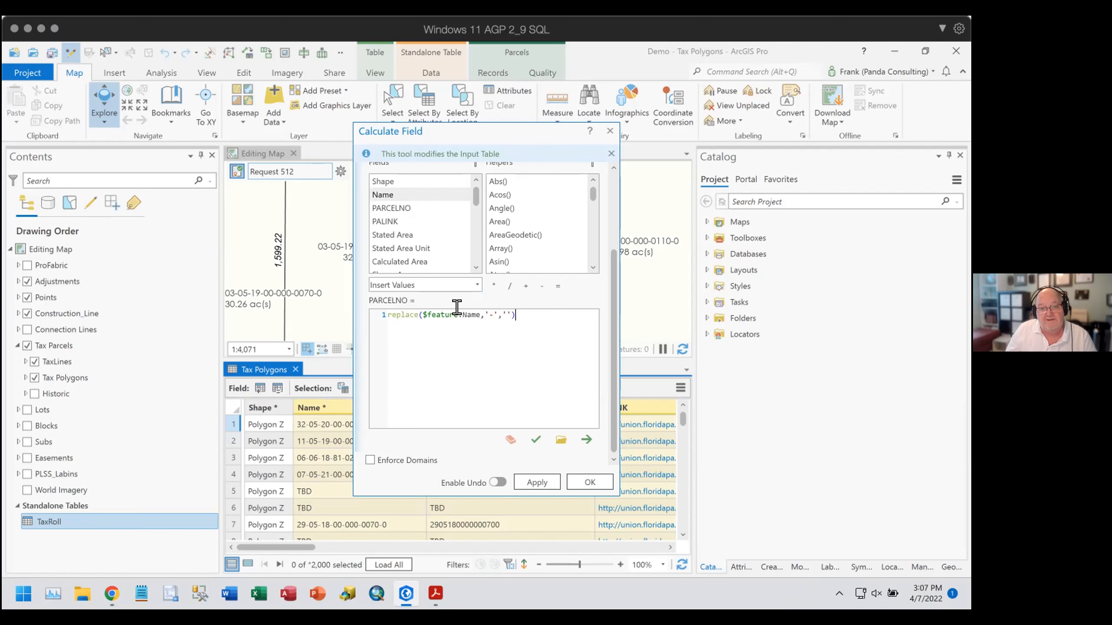
pyautogui.click(536, 440)
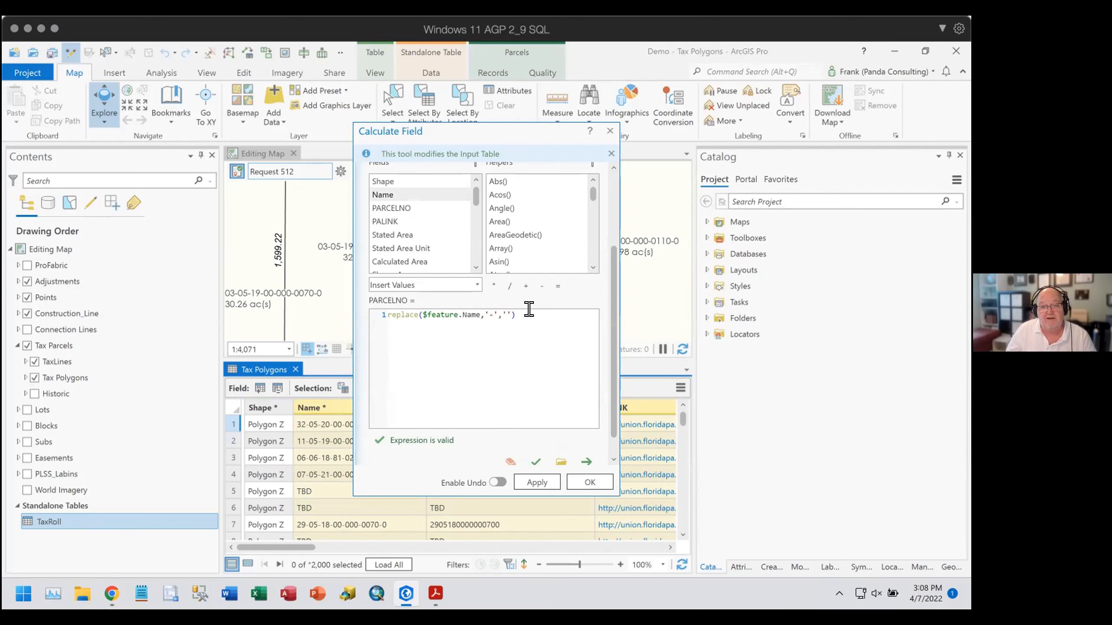
# Select the whole PARCELNO expression and close Calculate Field without running it.
pyautogui.moveTo(520, 307); pyautogui.dragTo(373, 308)
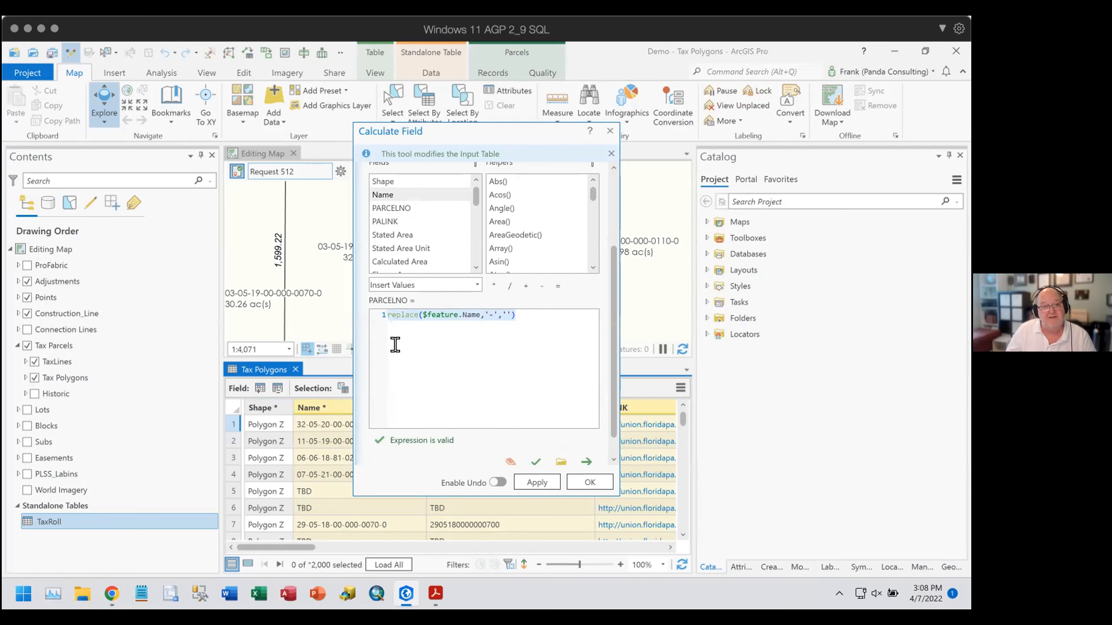
pyautogui.click(608, 132)
pyautogui.click(528, 350)
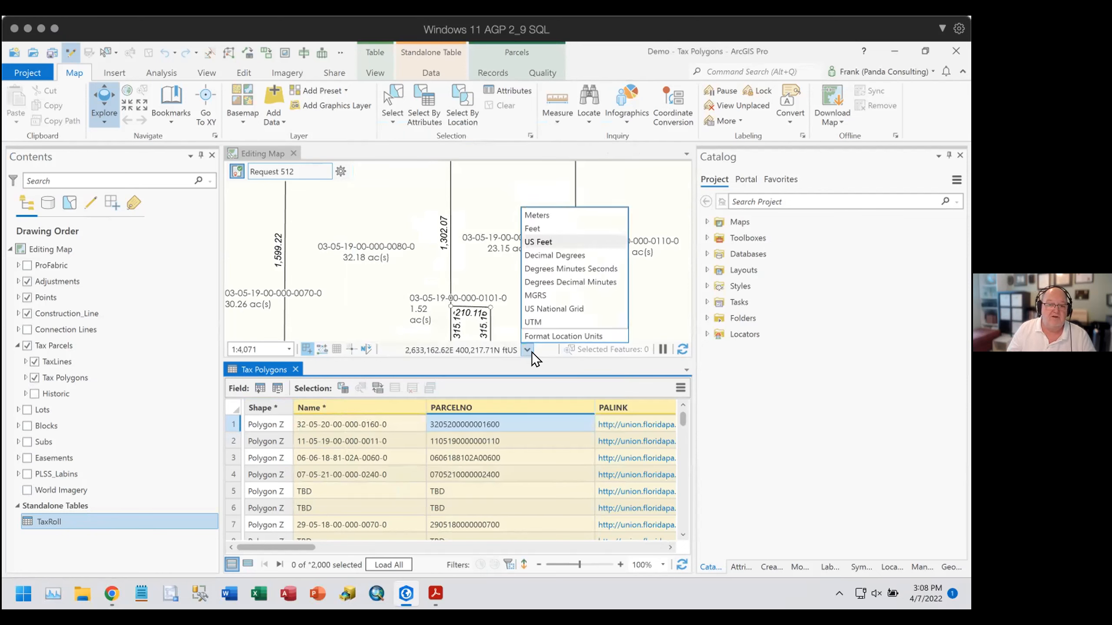
pyautogui.click(530, 352)
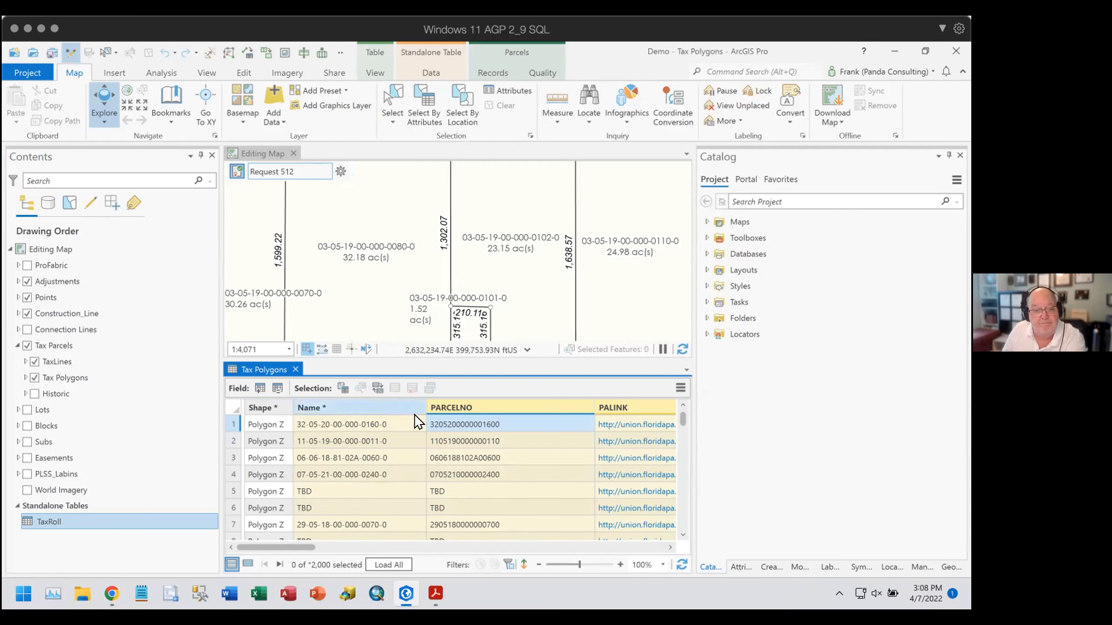
# Select the fifth record in the Tax Polygons table and open the layer's Fields design view.
pyautogui.click(229, 490)
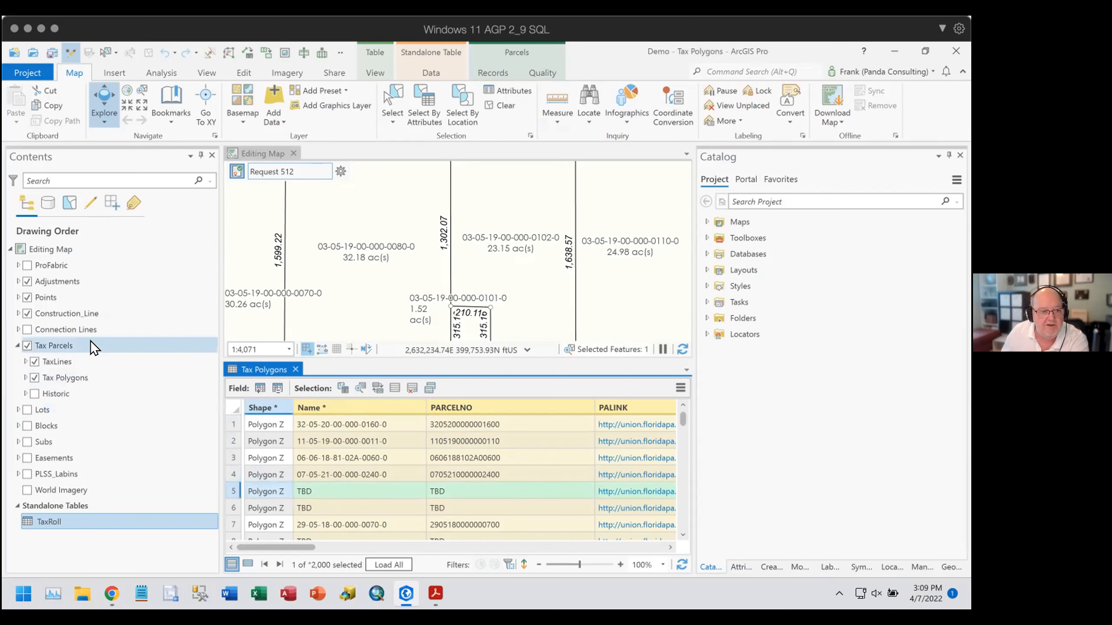
pyautogui.rightClick(70, 377)
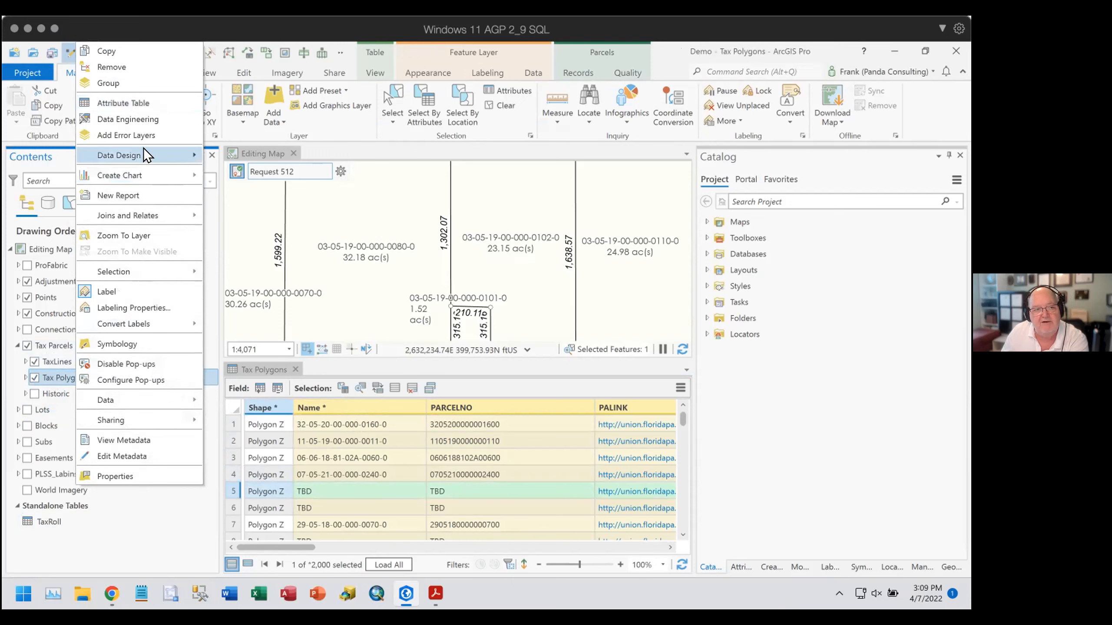
pyautogui.moveTo(145, 151)
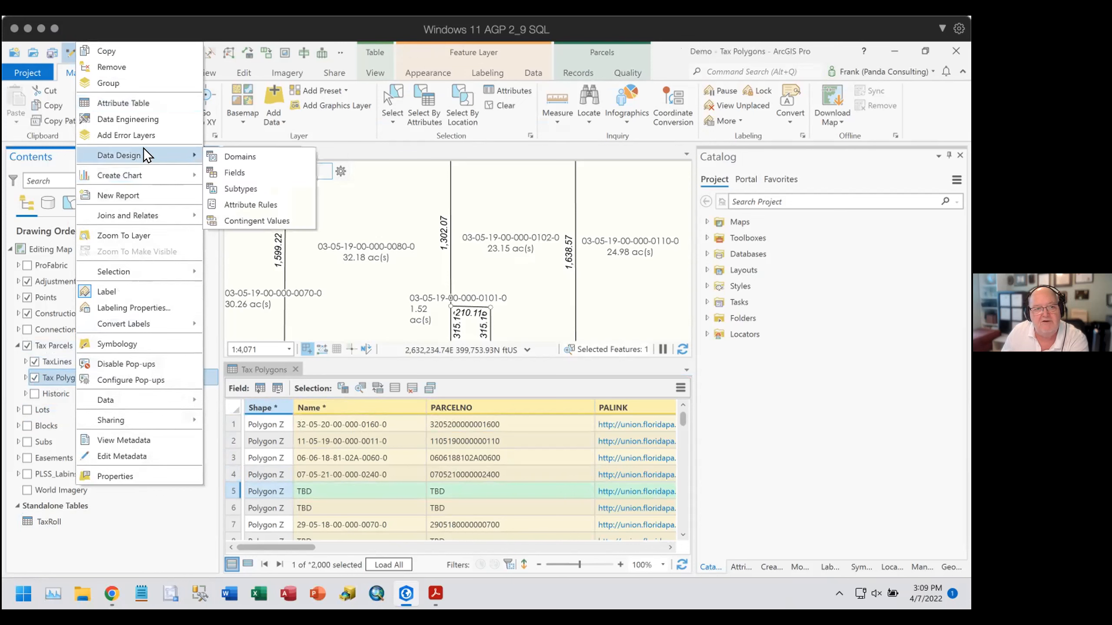
pyautogui.click(242, 171)
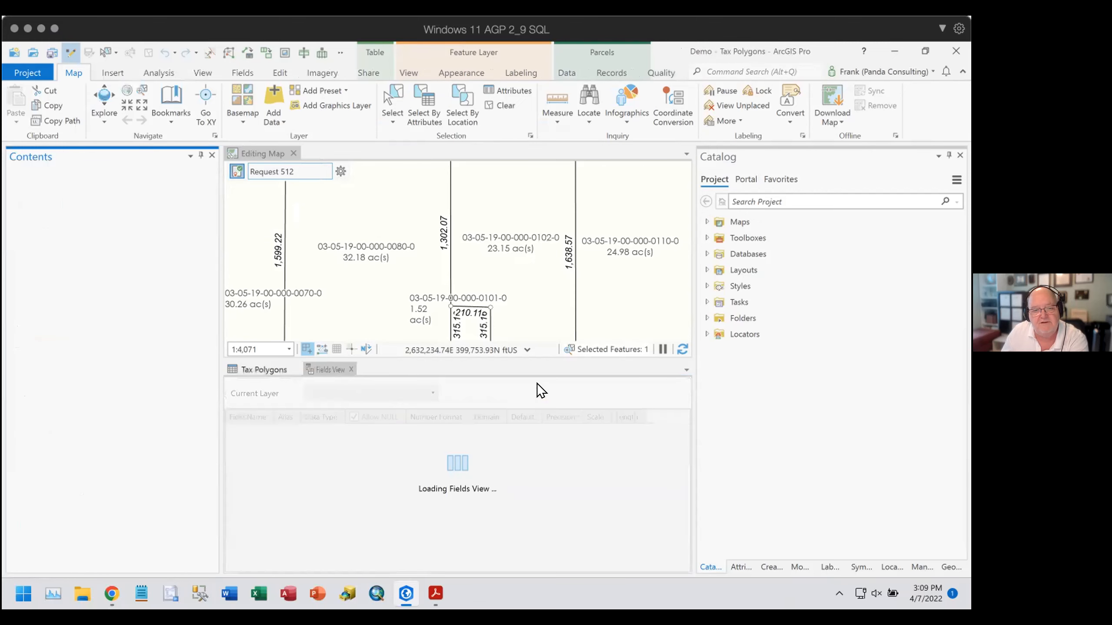
# Examine the Tax Polygons field list in an enlarged Fields view, highlight the PARCELNO field, and close the view.
pyautogui.moveTo(337, 368); pyautogui.dragTo(357, 407)
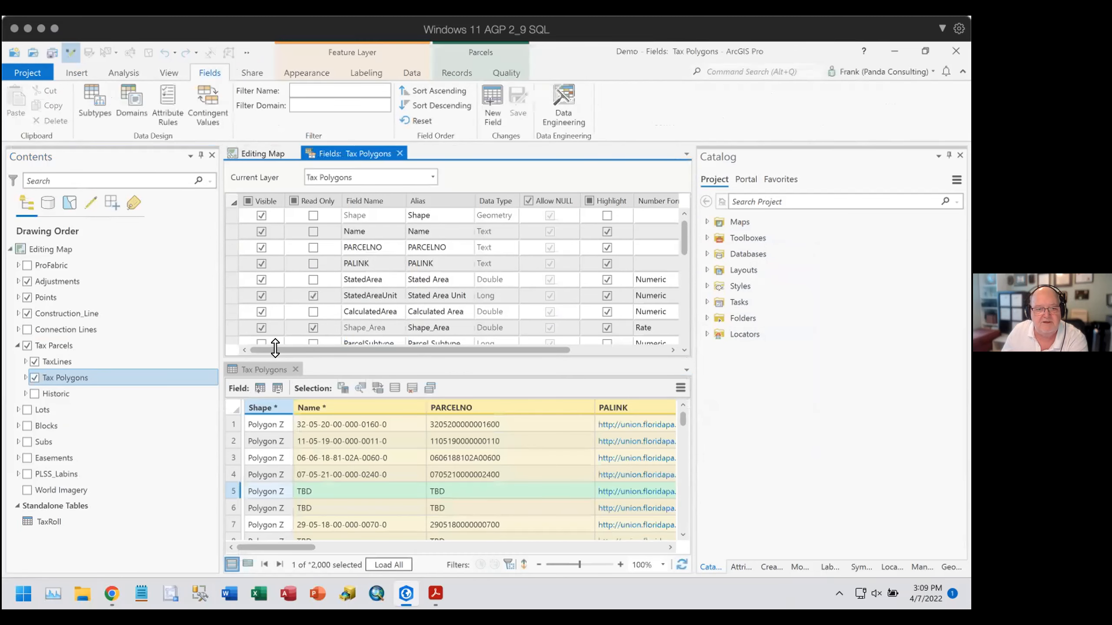
pyautogui.moveTo(275, 353); pyautogui.dragTo(293, 447)
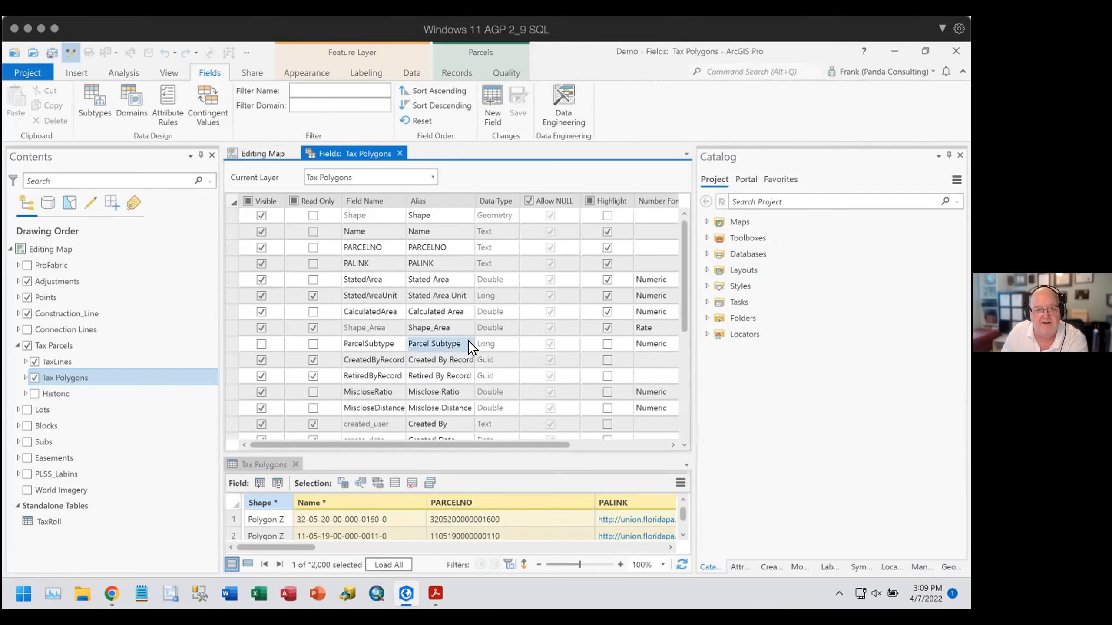
pyautogui.scroll(-4, 473, 339)
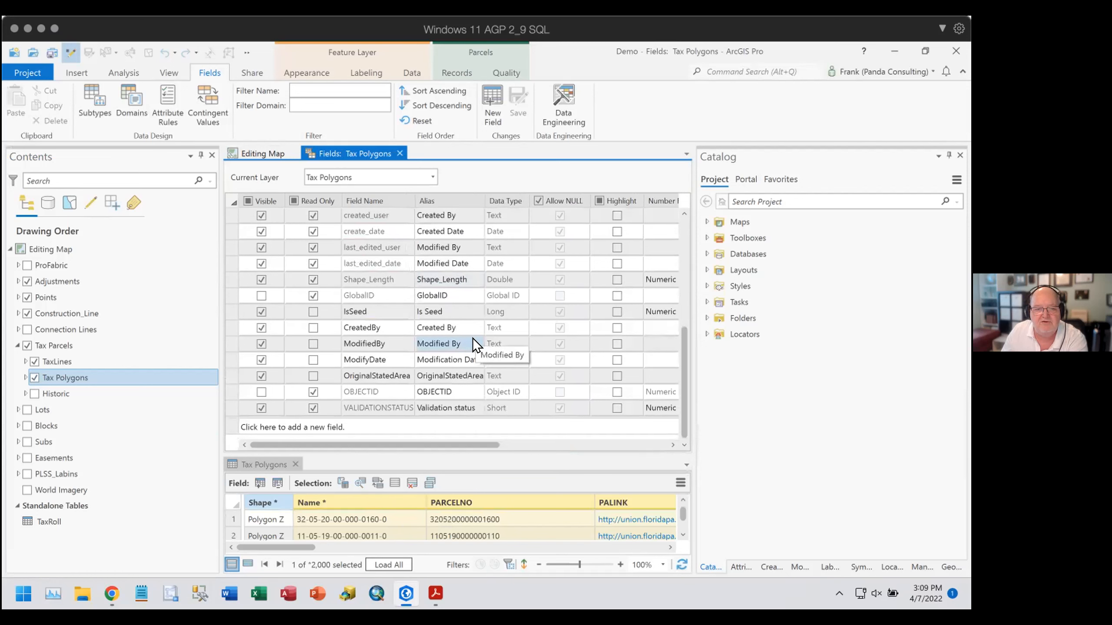
pyautogui.scroll(5, 473, 342)
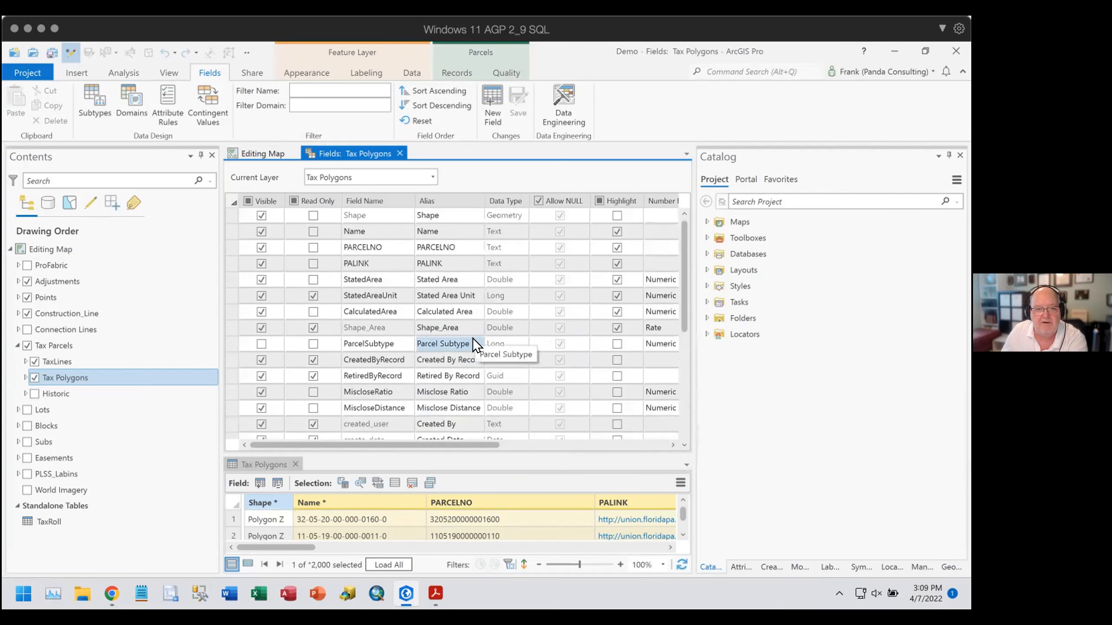
pyautogui.click(229, 247)
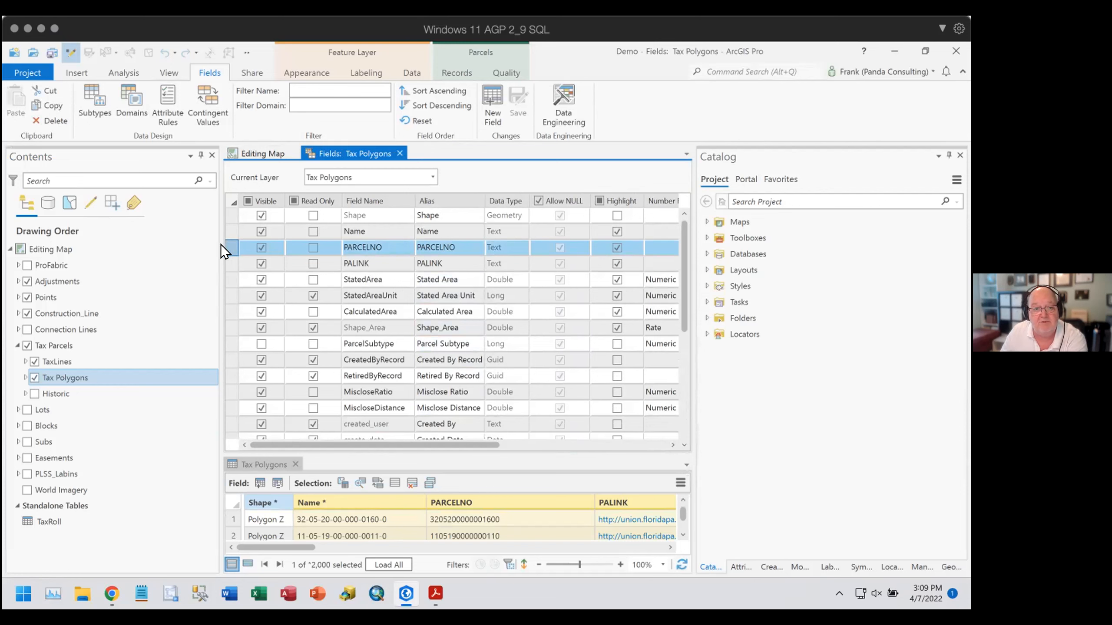
pyautogui.click(401, 153)
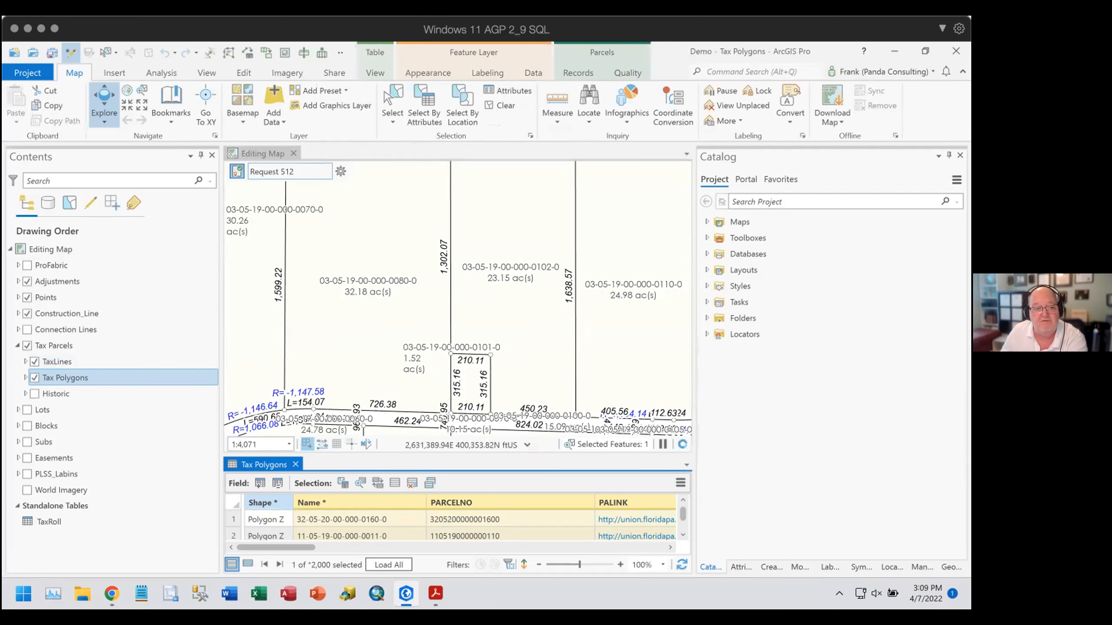
# Open the Tax Polygons Attribute Rules view docked with the Editing Map, and close the Tax Polygons attribute table.
pyautogui.rightClick(55, 374)
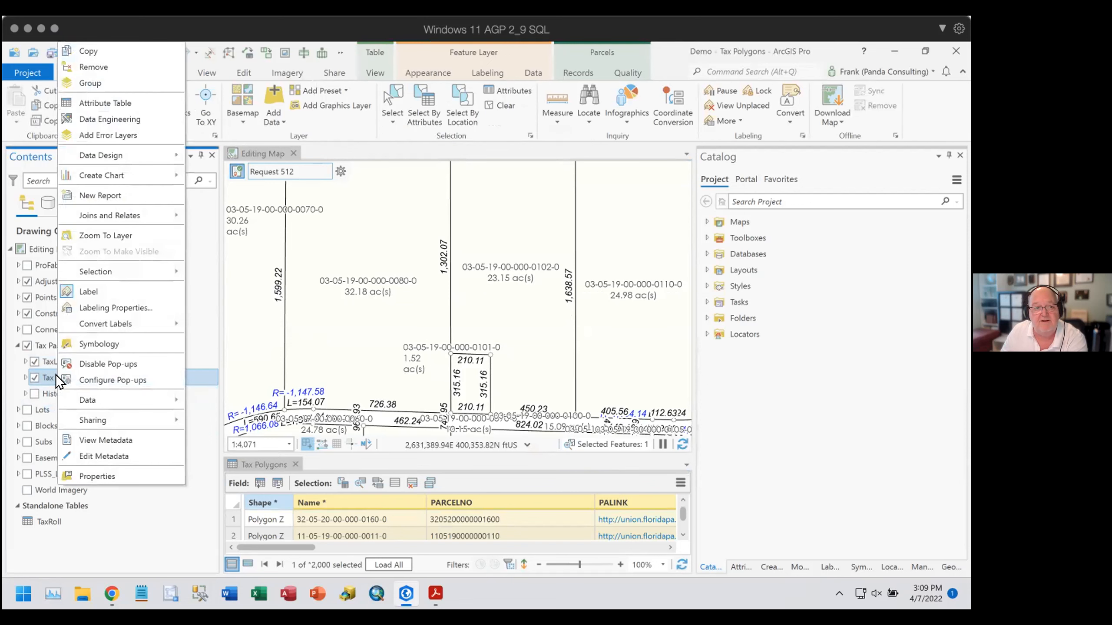
pyautogui.moveTo(133, 149)
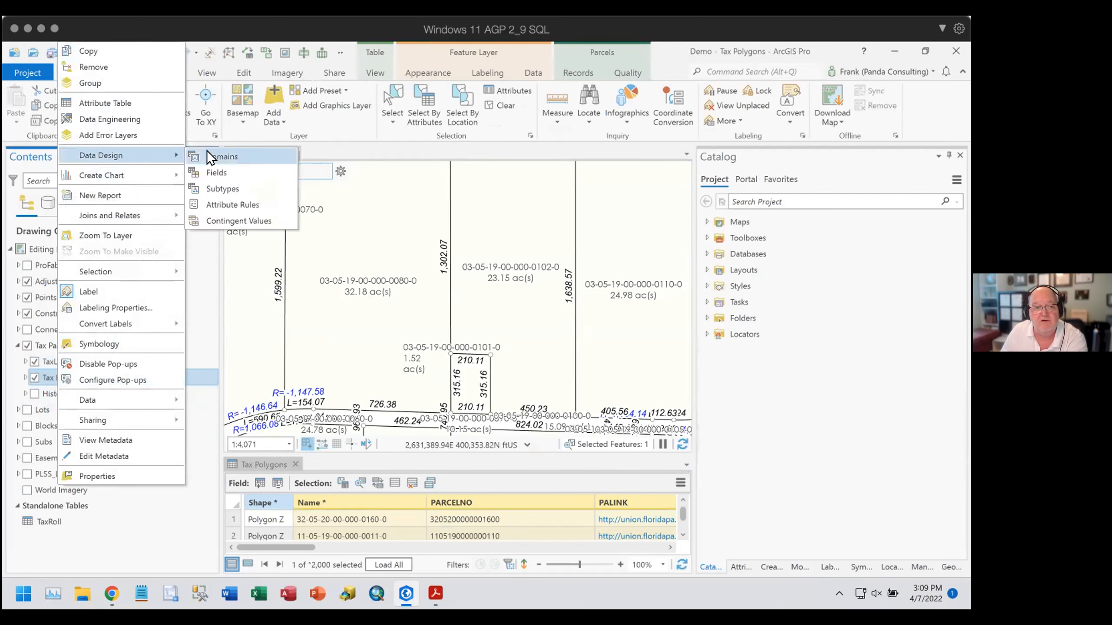
pyautogui.click(216, 204)
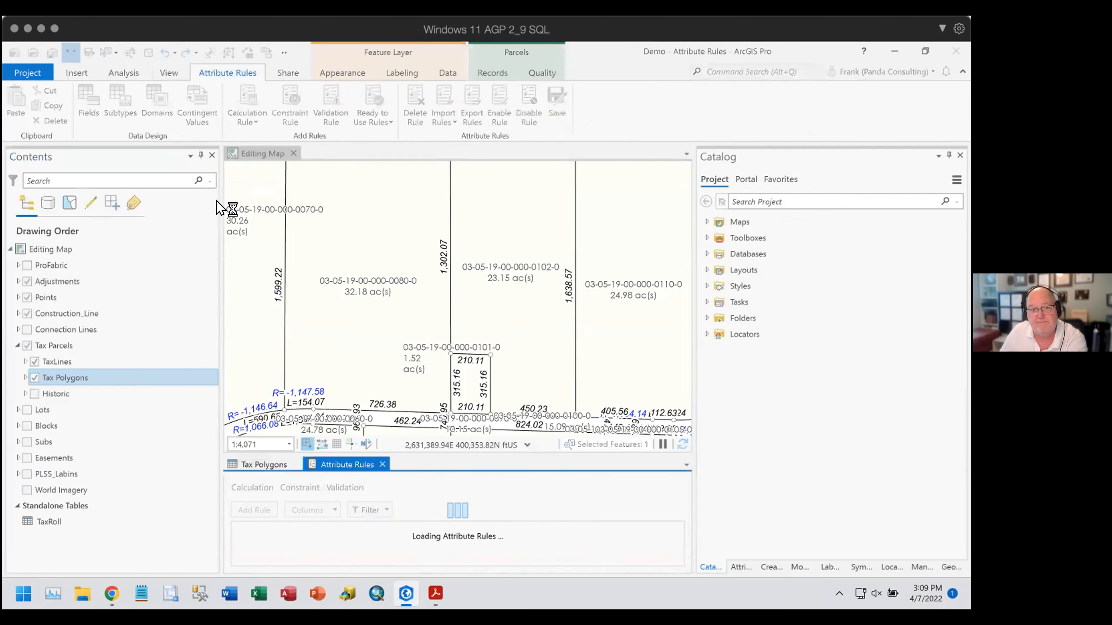
pyautogui.moveTo(347, 470); pyautogui.dragTo(461, 297)
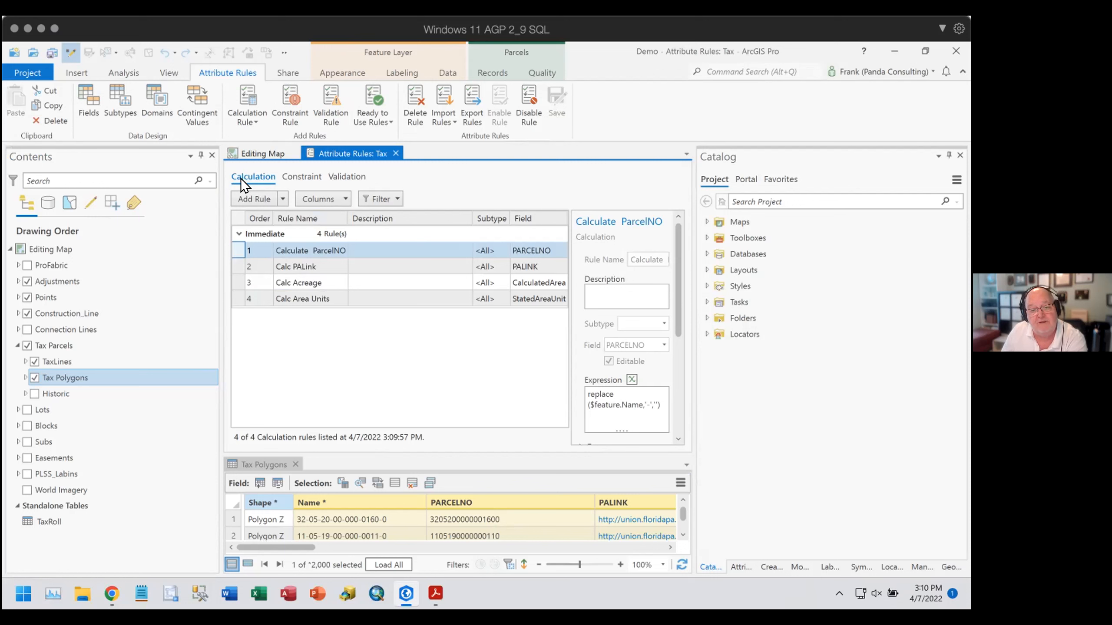
pyautogui.click(297, 465)
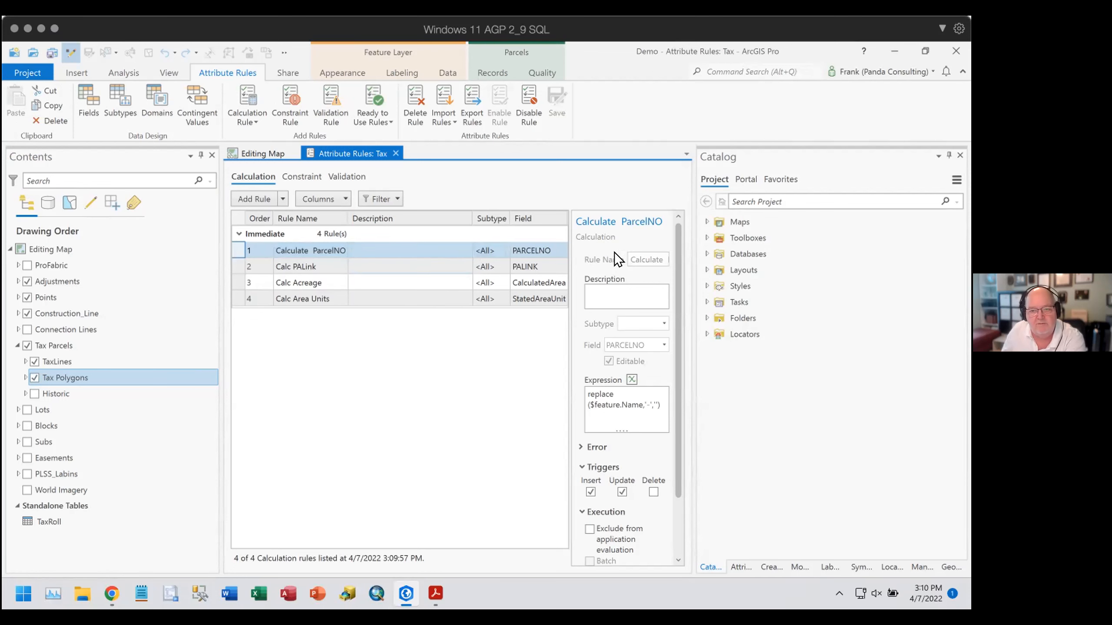
# Inspect the Calculate ParcelNO rule's settings and Arcade expression, verify the expression, and close Expression Builder without saving changes.
pyautogui.moveTo(632, 259); pyautogui.dragTo(675, 255)
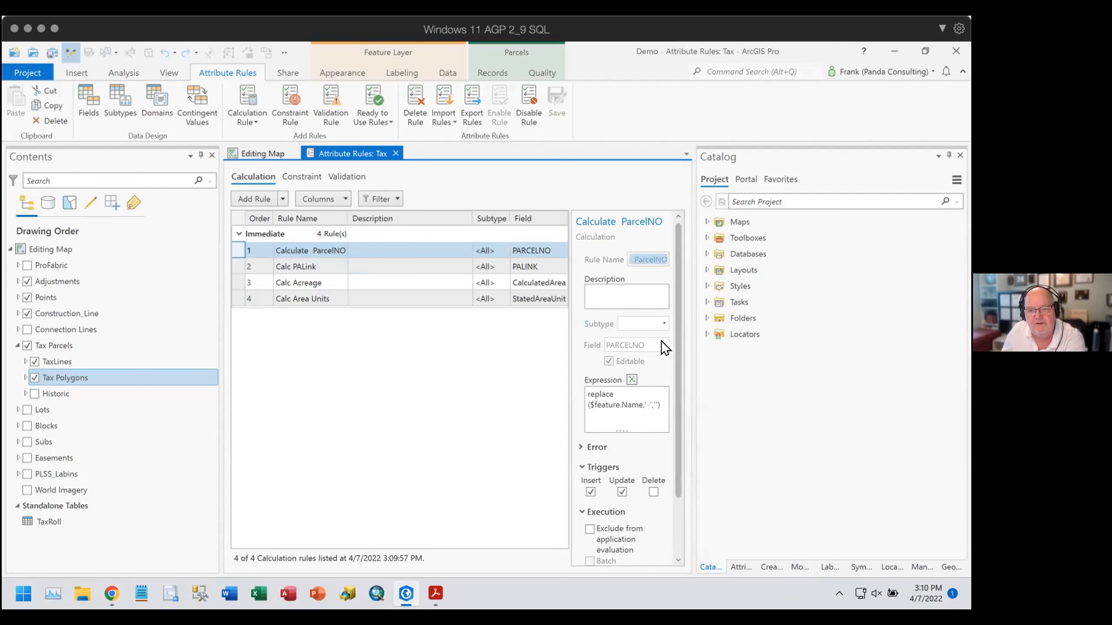
pyautogui.scroll(-1, 665, 346)
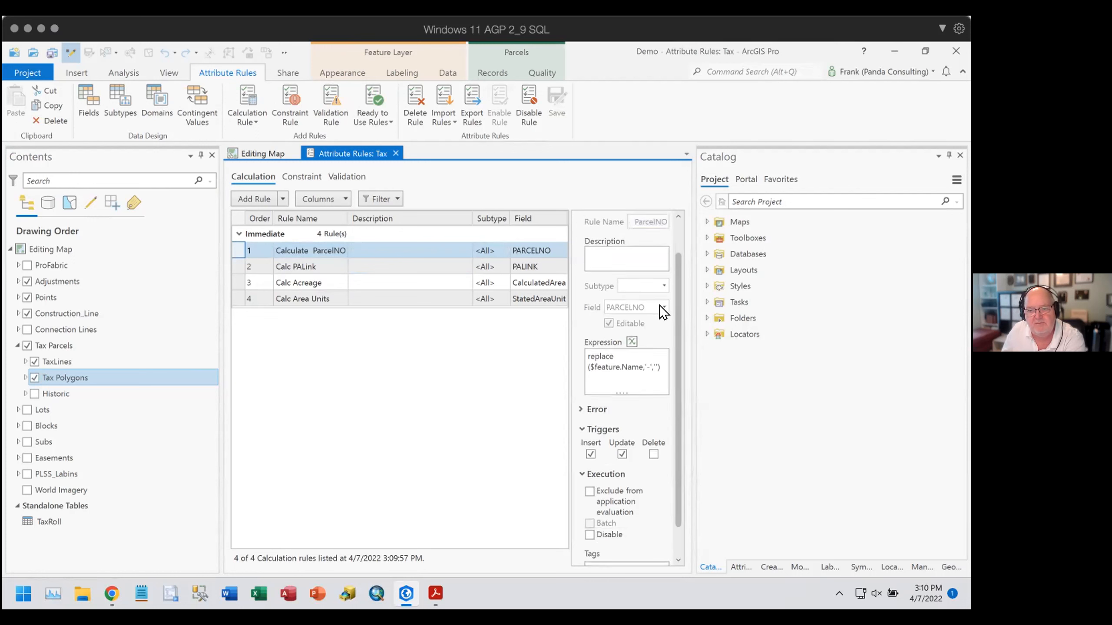
pyautogui.click(631, 341)
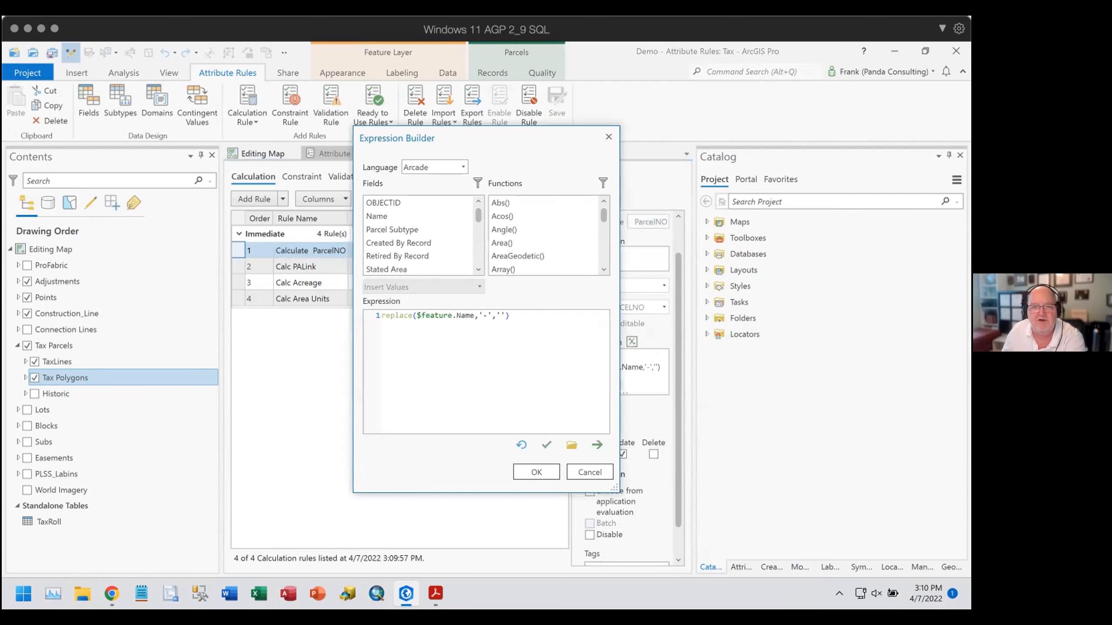
pyautogui.moveTo(563, 138); pyautogui.dragTo(434, 137)
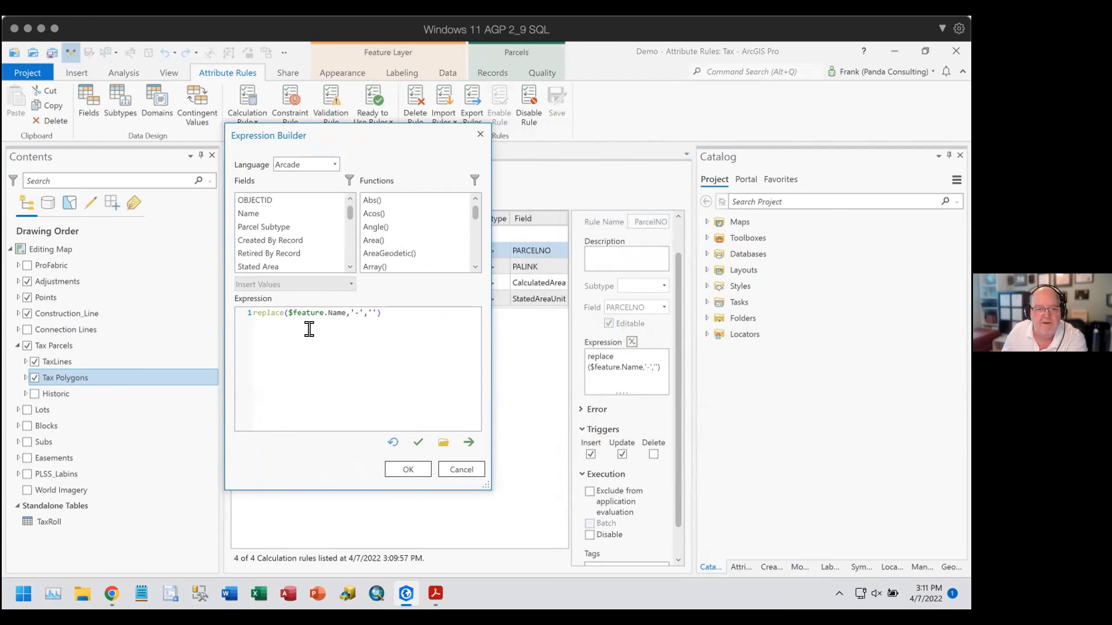
pyautogui.moveTo(287, 307); pyautogui.dragTo(347, 303)
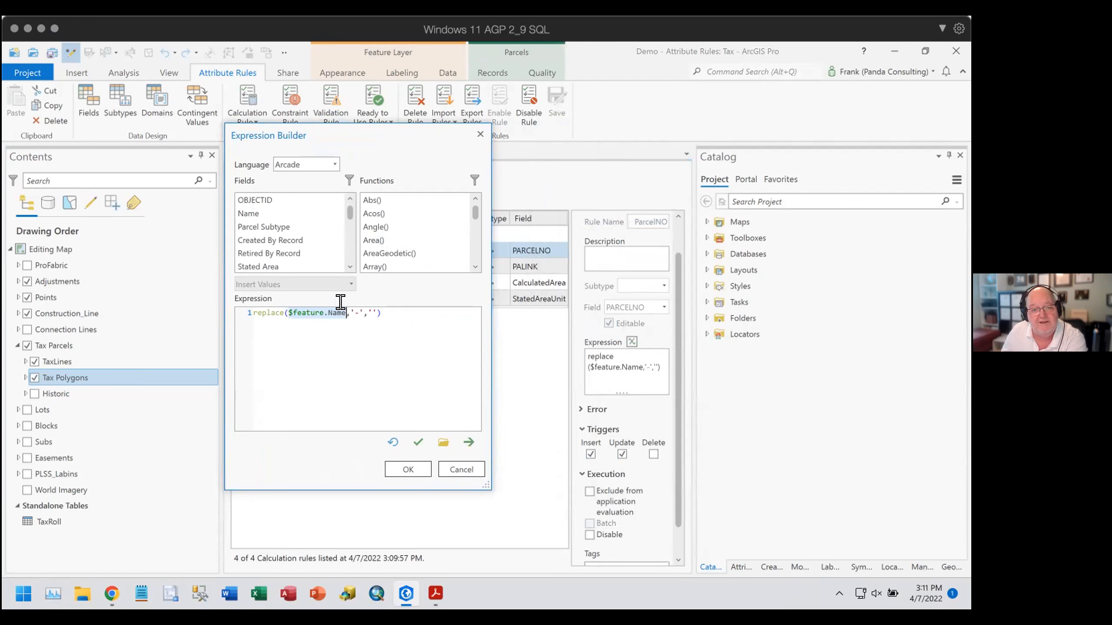
pyautogui.moveTo(350, 312); pyautogui.dragTo(378, 309)
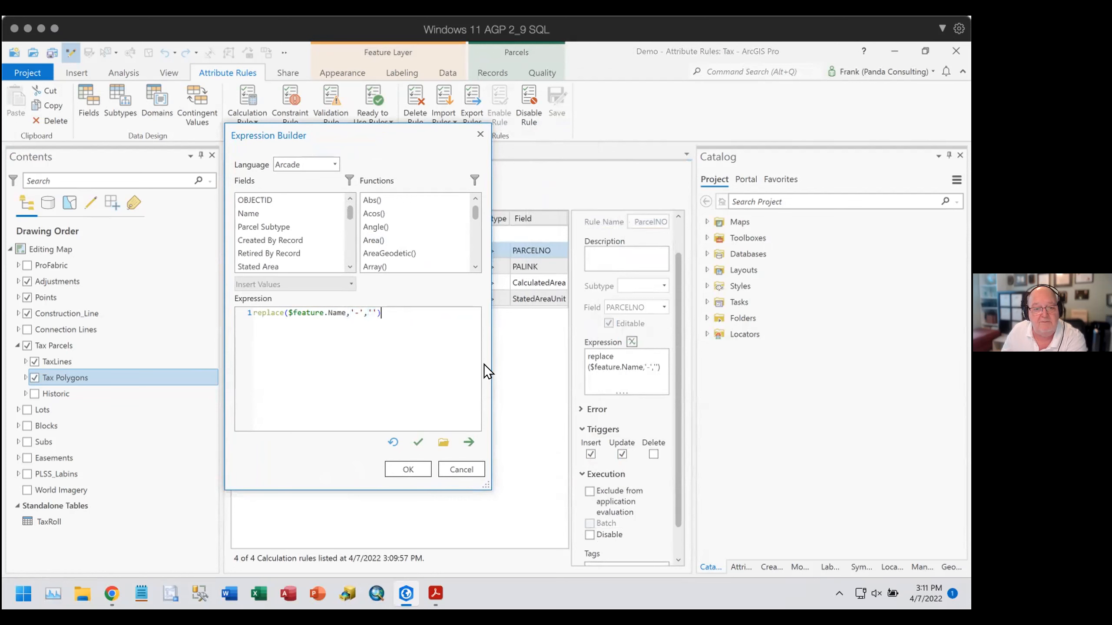
pyautogui.click(421, 439)
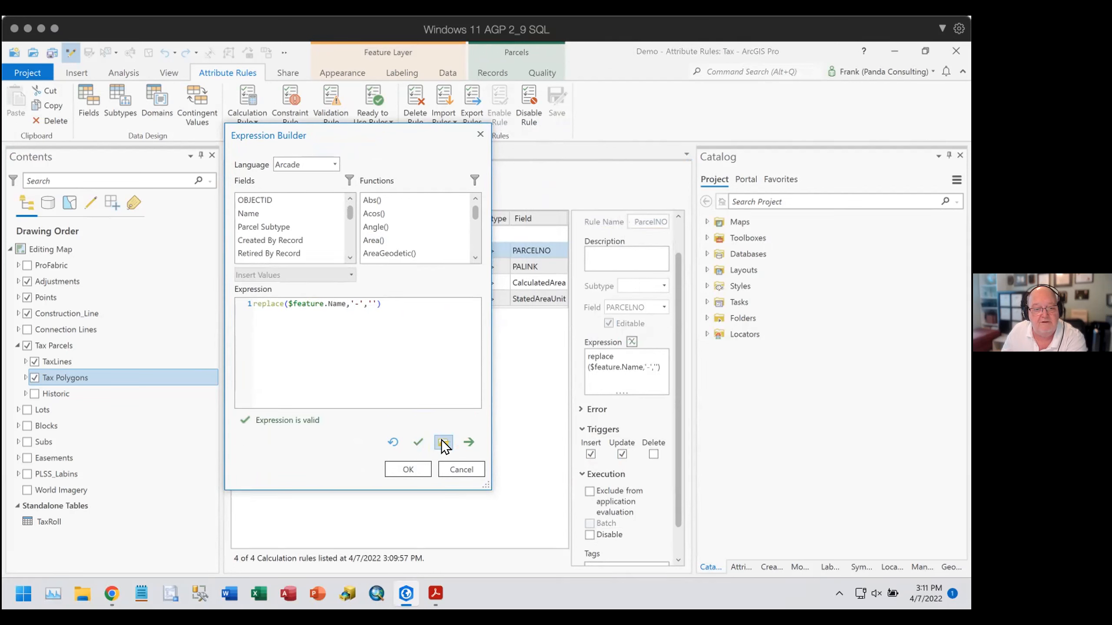
pyautogui.click(467, 468)
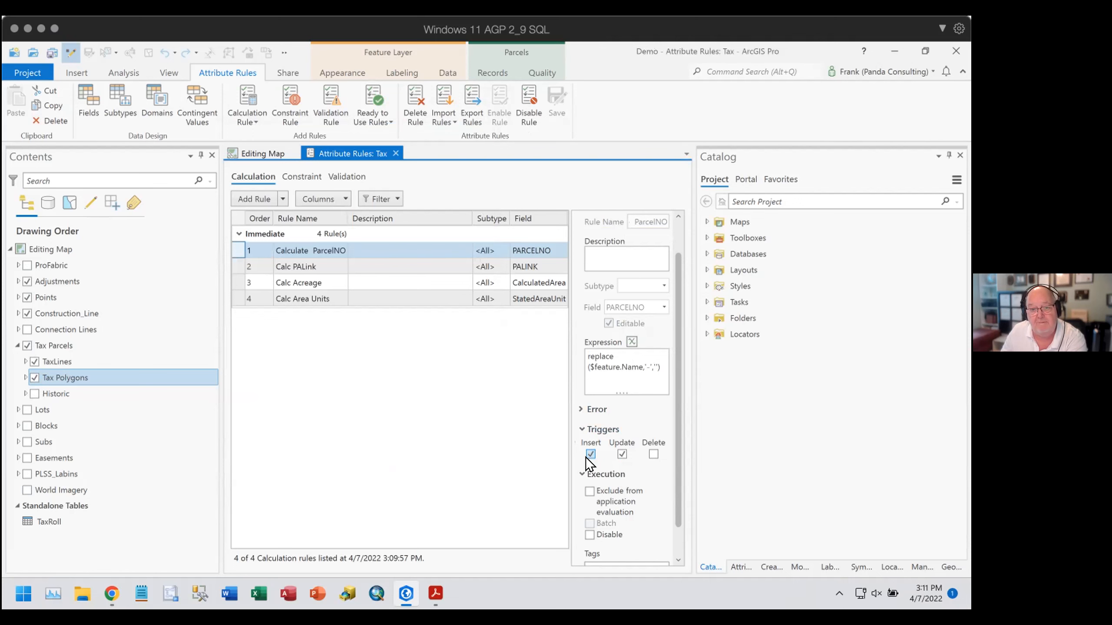
pyautogui.click(252, 151)
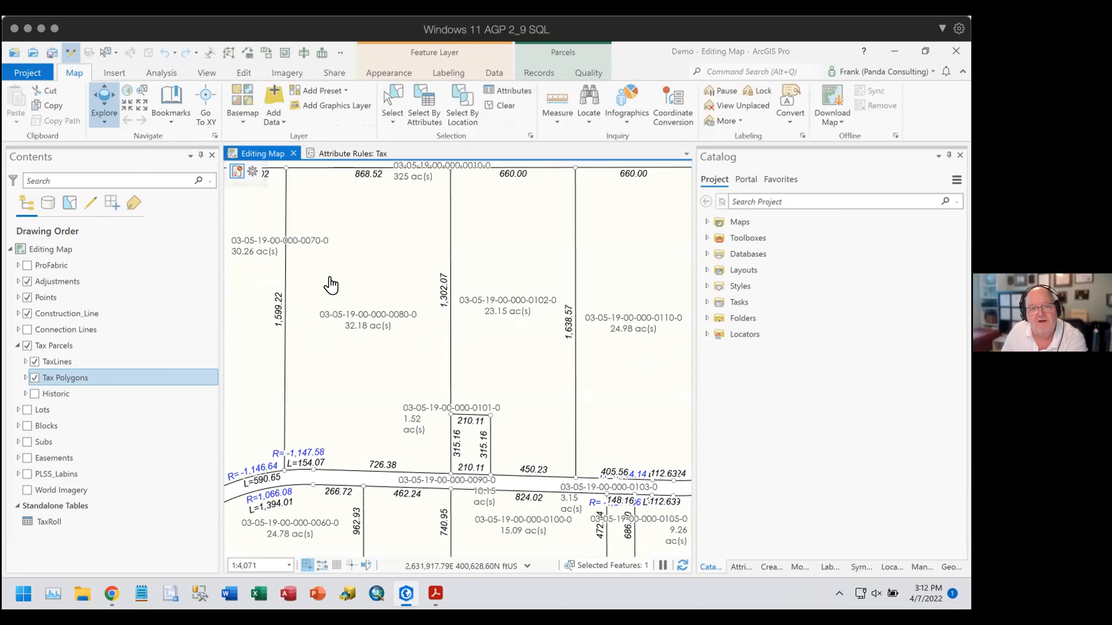
pyautogui.click(232, 173)
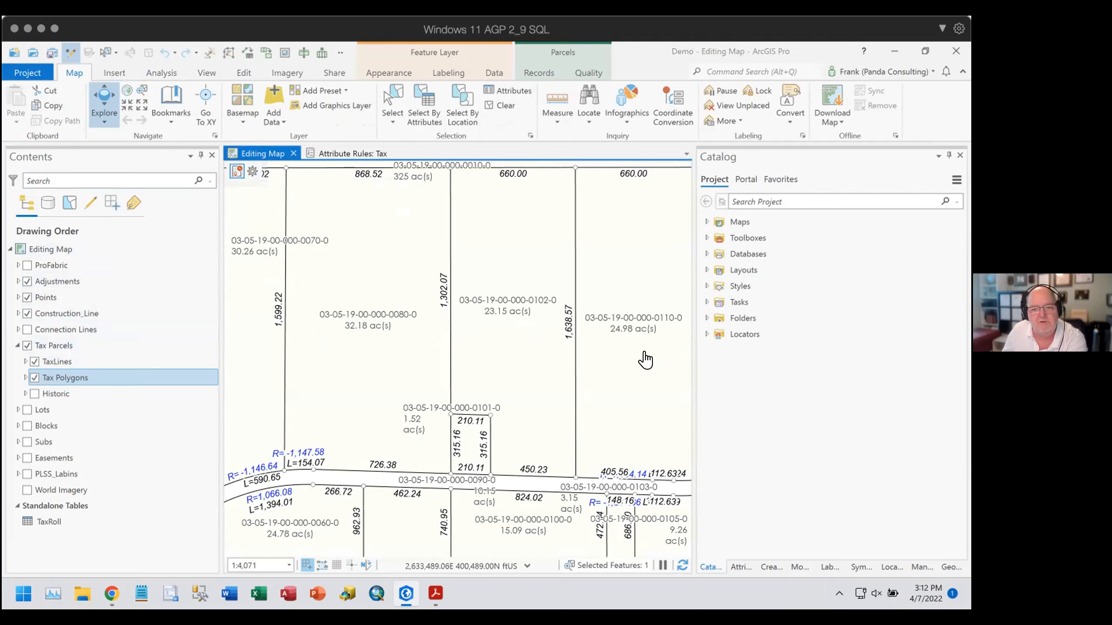
pyautogui.click(771, 566)
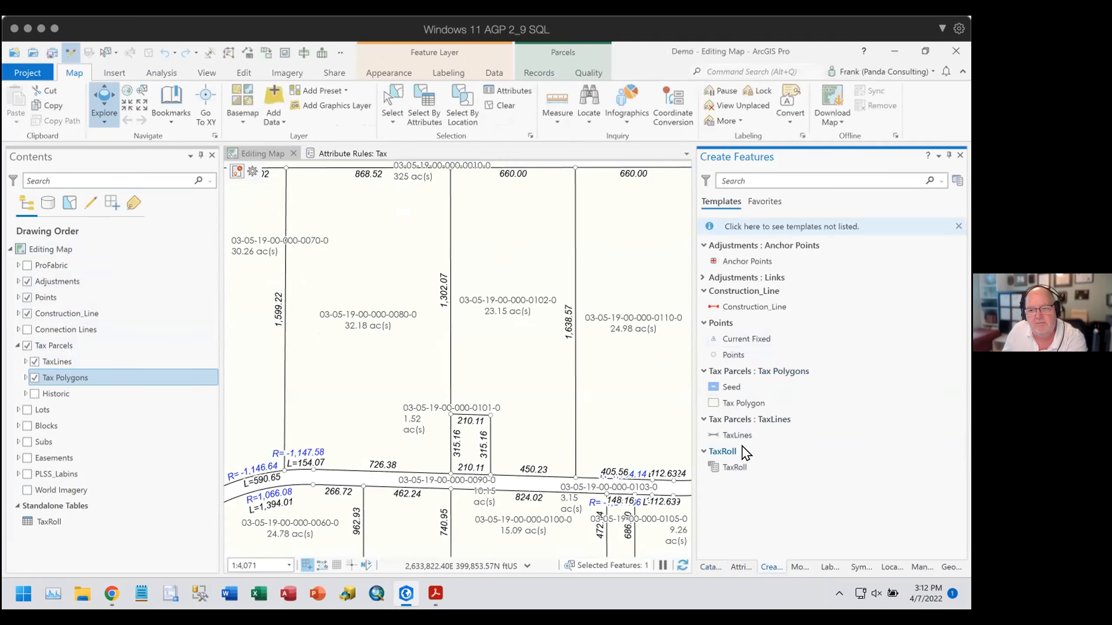
pyautogui.click(711, 399)
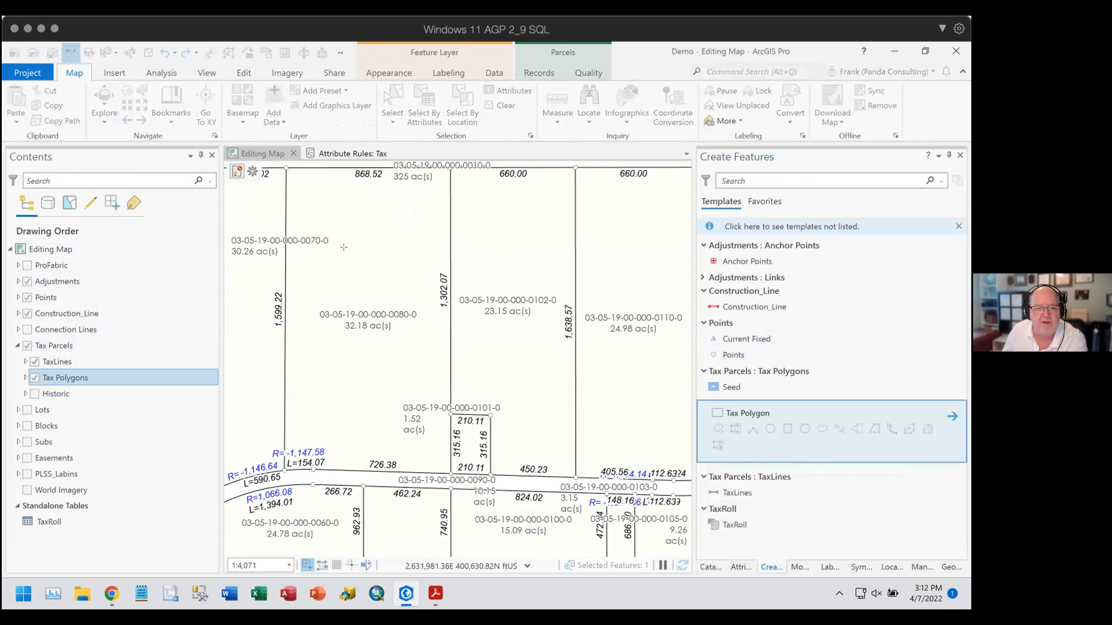
pyautogui.click(345, 286)
pyautogui.click(352, 207)
pyautogui.click(424, 199)
pyautogui.doubleClick(415, 279)
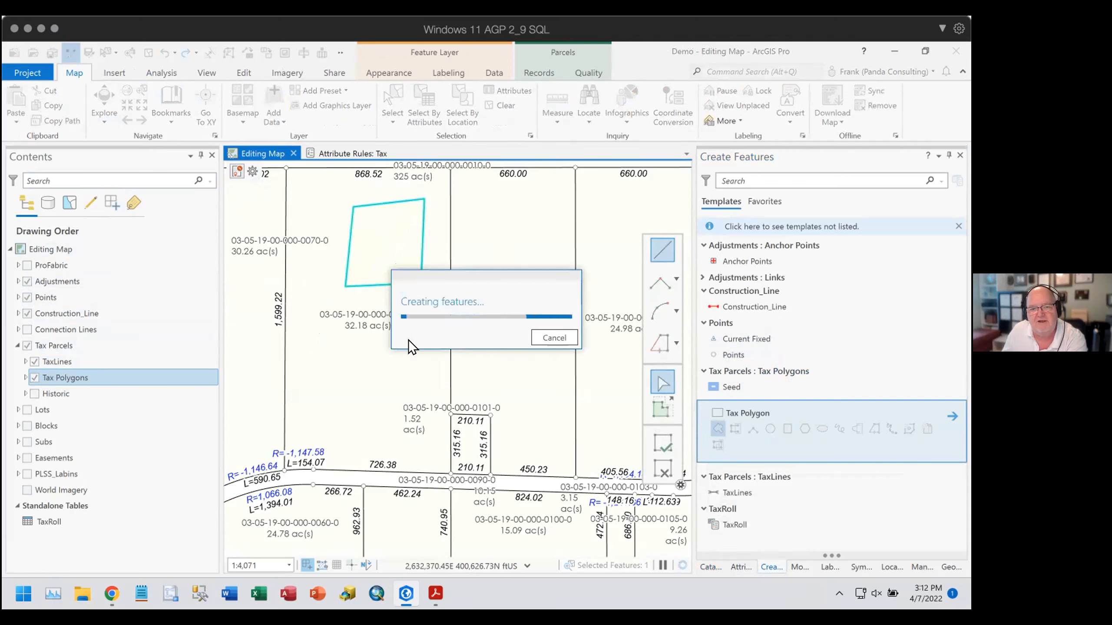
pyautogui.click(734, 567)
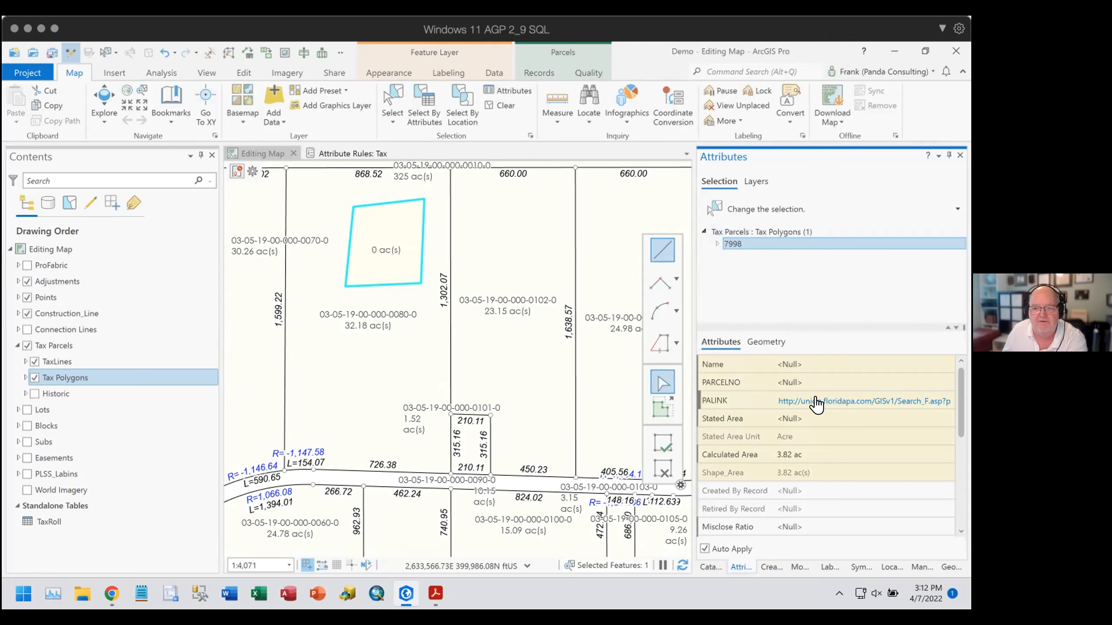
pyautogui.moveTo(764, 450)
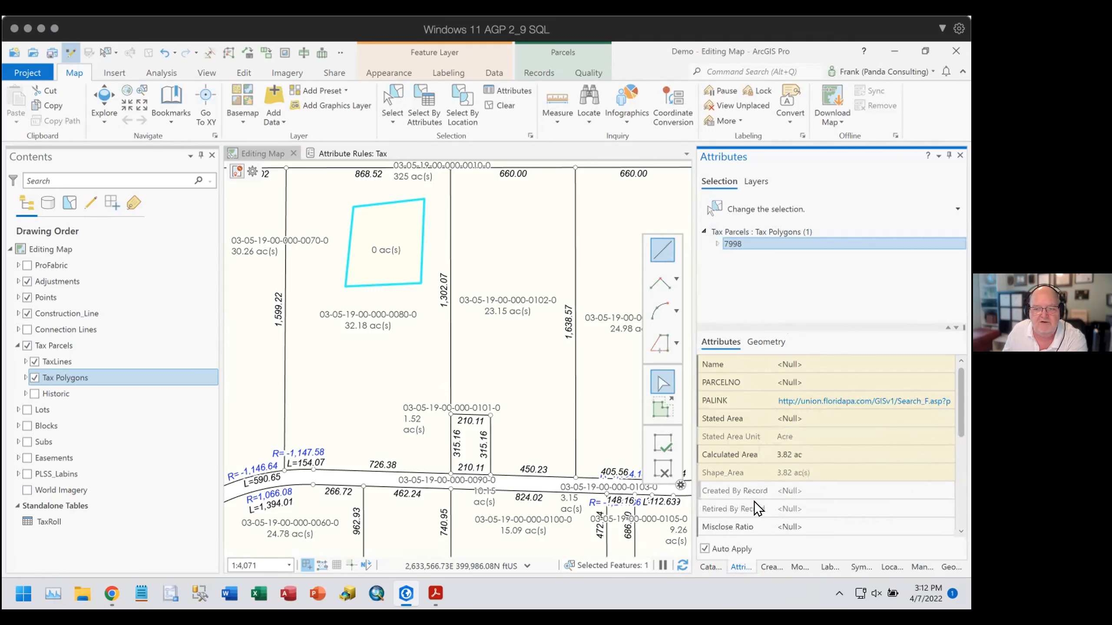
pyautogui.moveTo(756, 511)
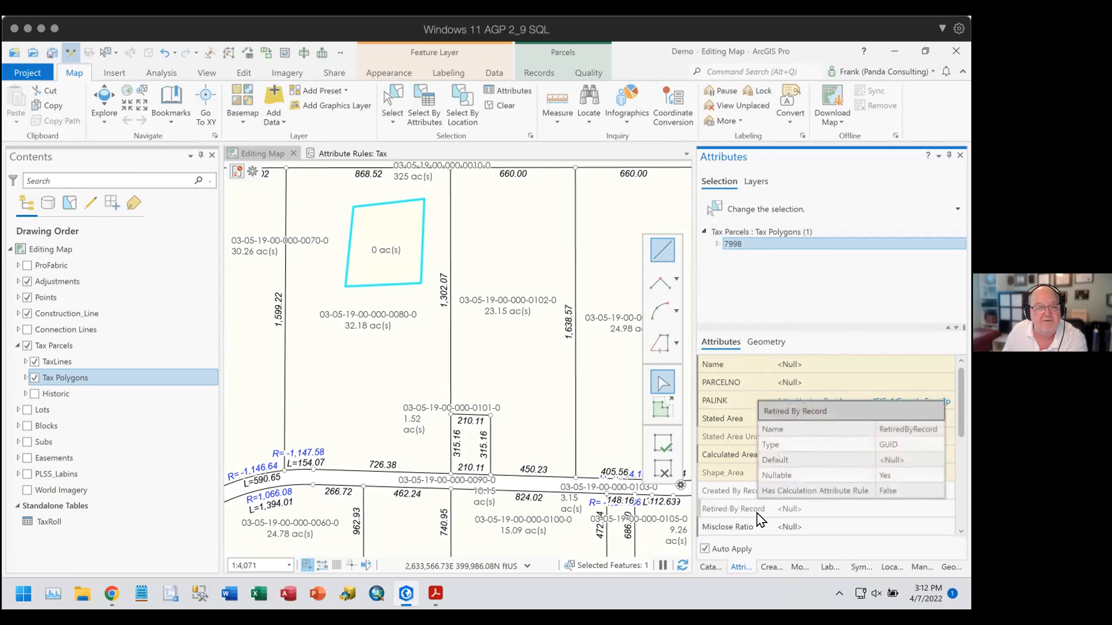
pyautogui.click(801, 357)
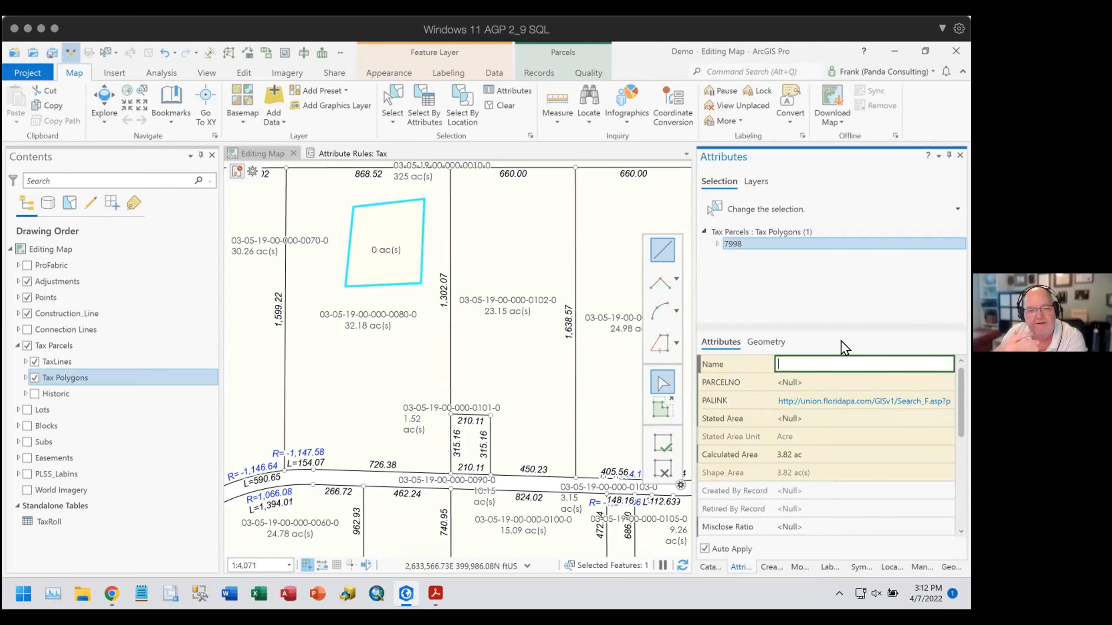
pyautogui.write('03-')
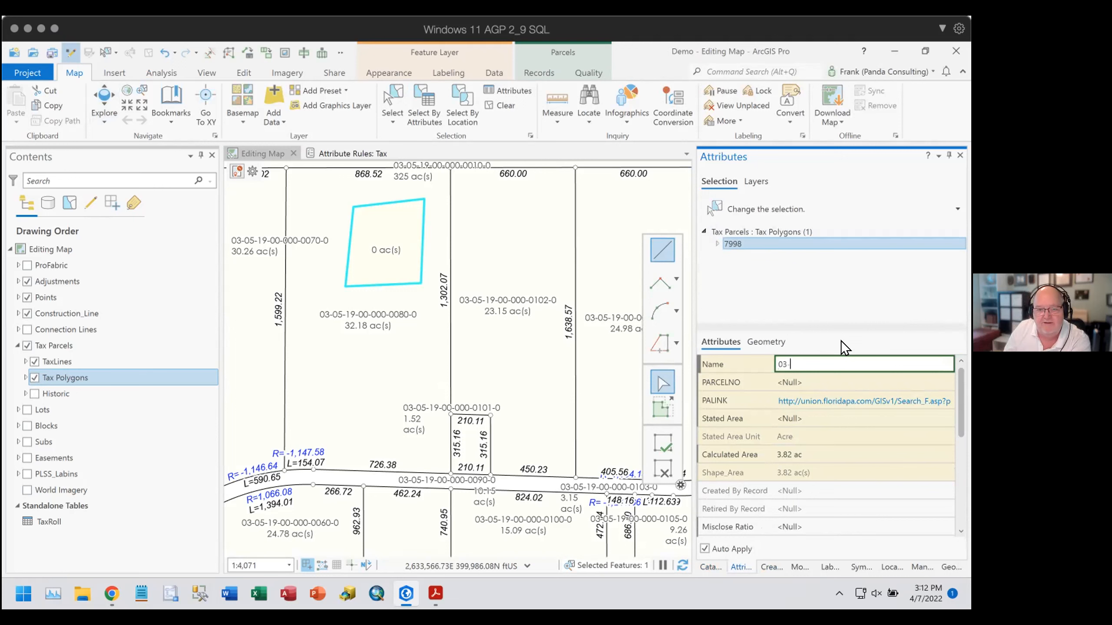
pyautogui.write('05-19-00-000-0080-1')
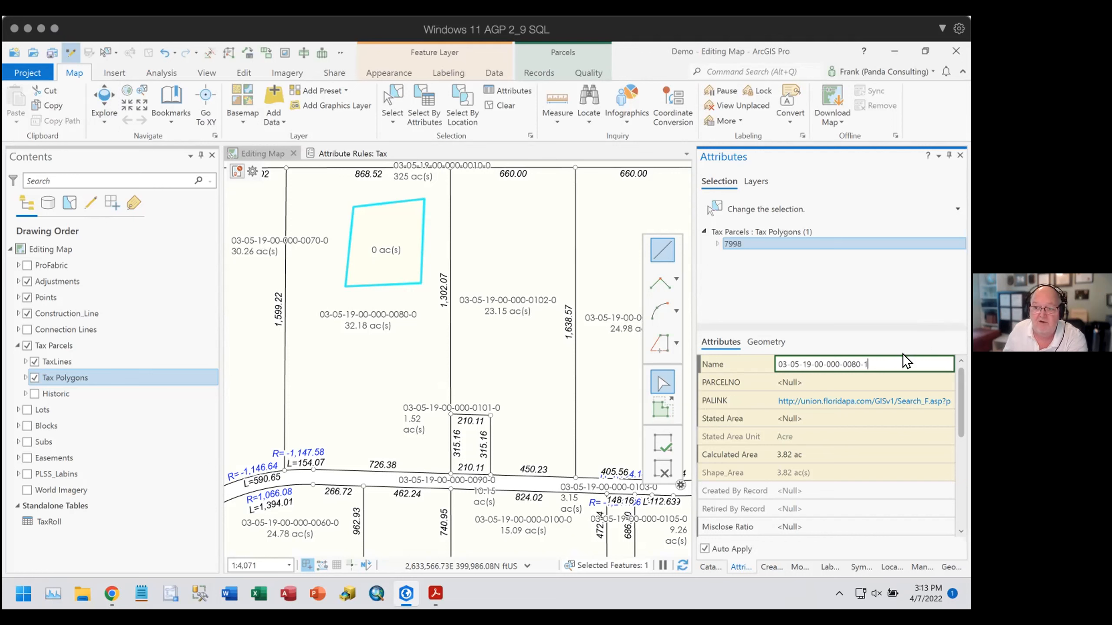
pyautogui.press('Return')
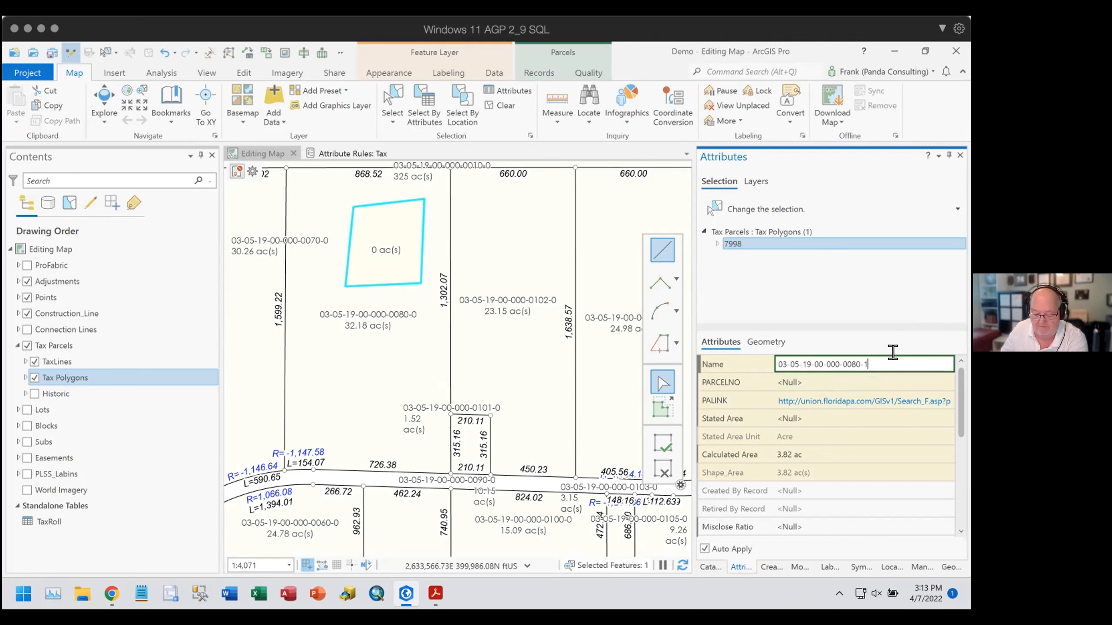
pyautogui.press('Return')
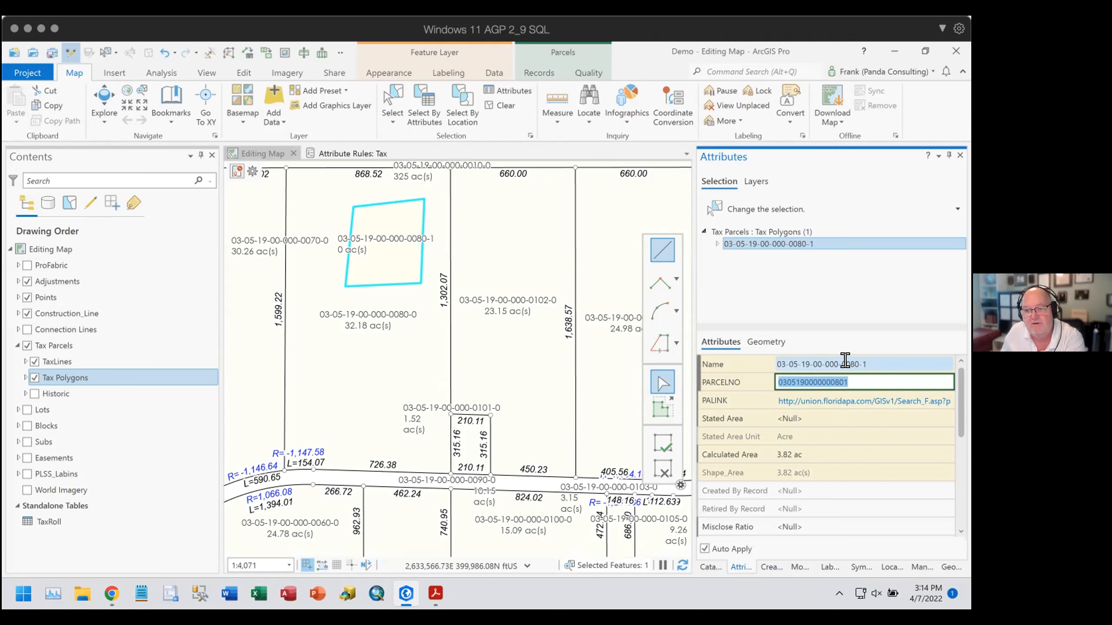
# Change the new tax polygon's Name to TBD.
pyautogui.click(866, 373)
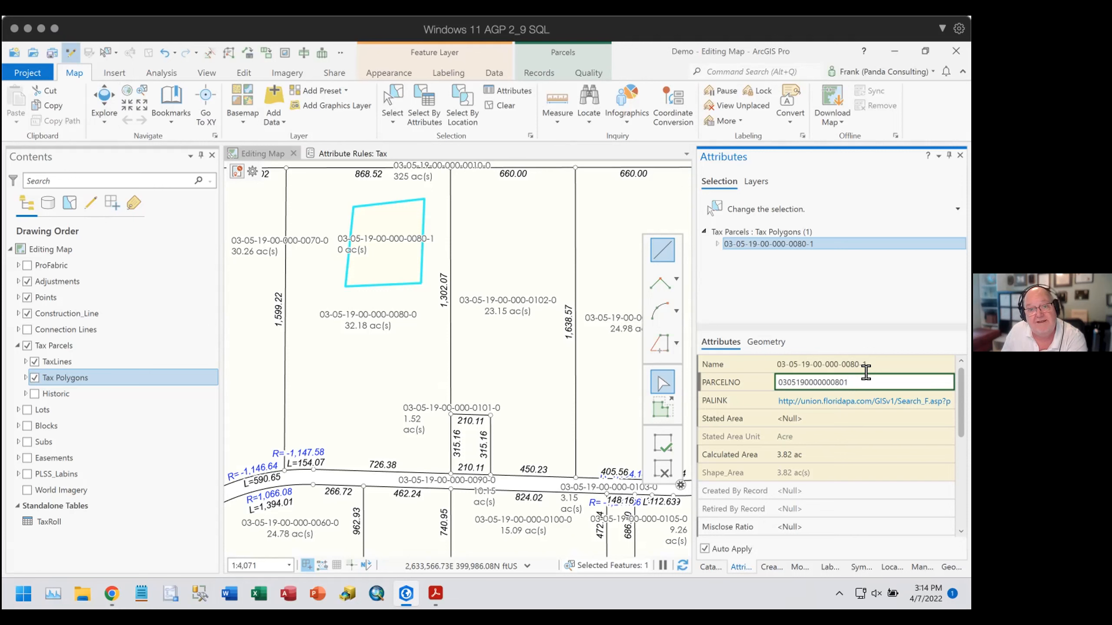
pyautogui.click(877, 363)
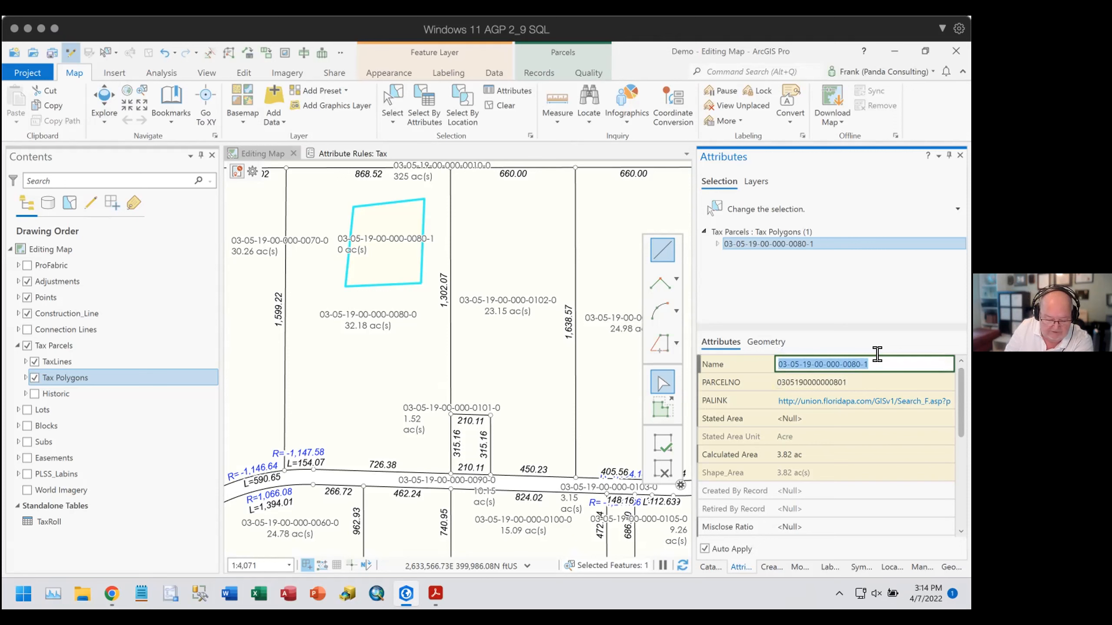
pyautogui.write('TBD')
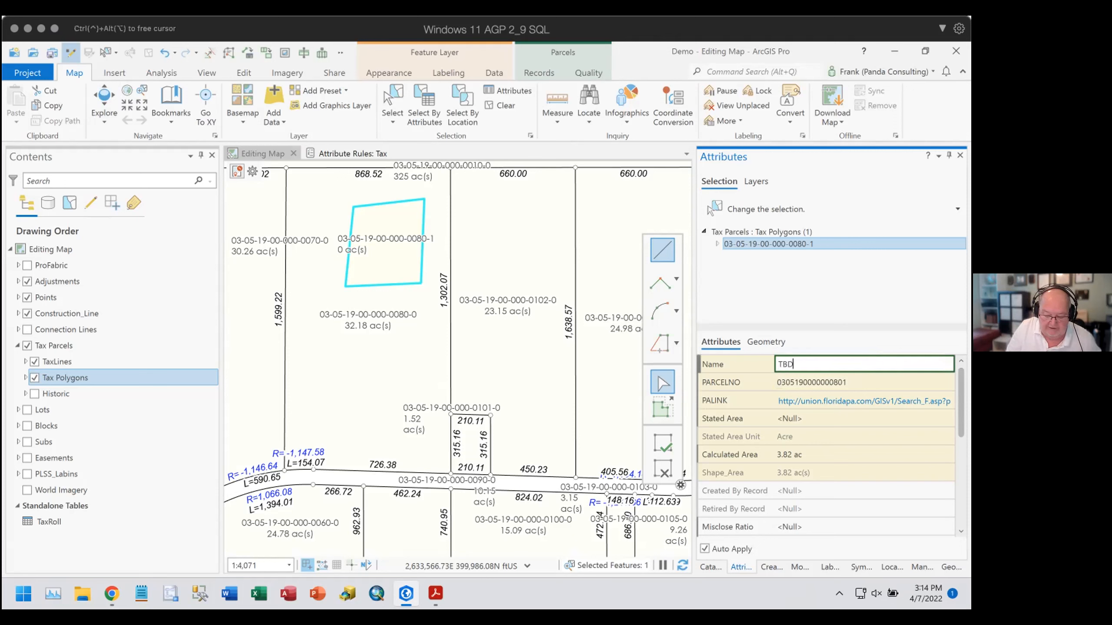
pyautogui.press('Tab')
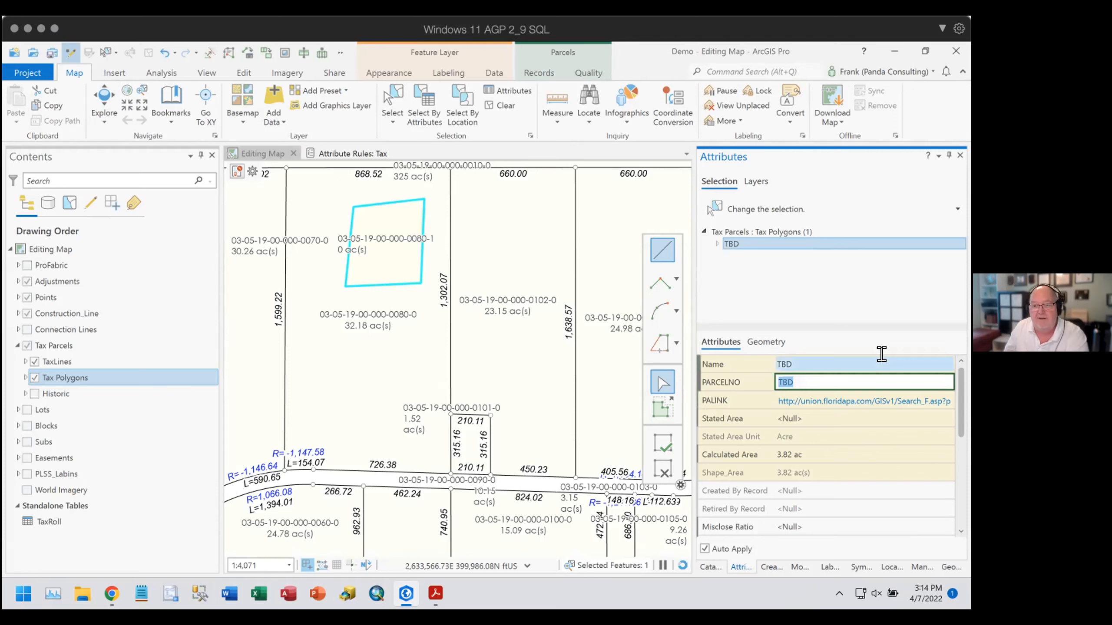
# Set the new tax polygon's Name to the test text jhbdsjbdiob---mnjklnfujbuib to exercise the PARCELNO rule.
pyautogui.click(796, 368)
pyautogui.write('jhbdsjb')
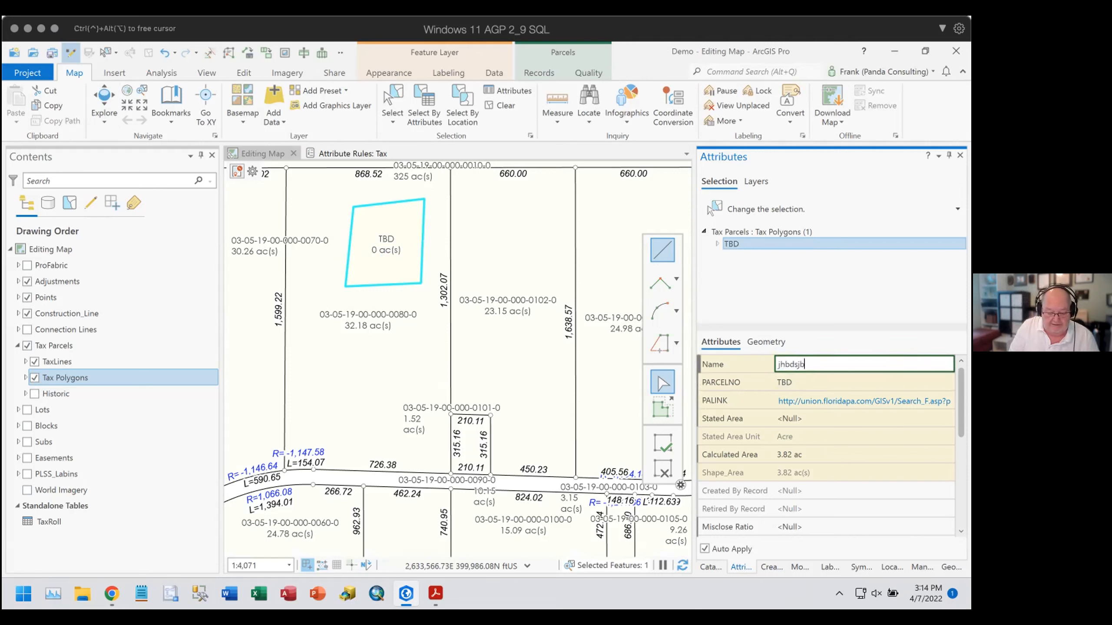
pyautogui.write('diob---mnjklnfujbuib')
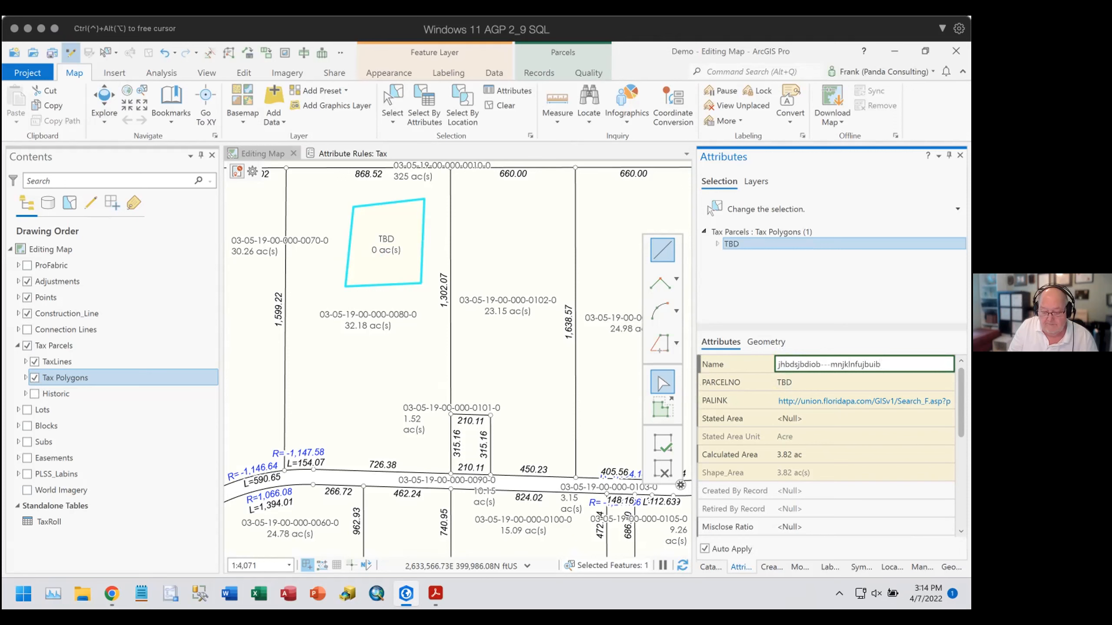
pyautogui.press('Tab')
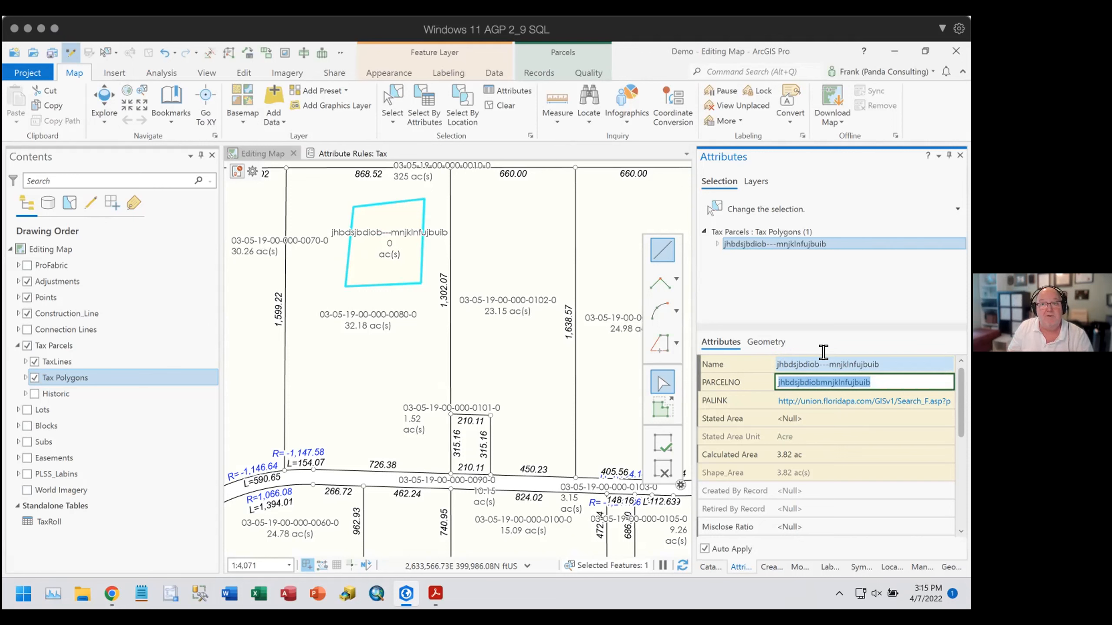
pyautogui.click(876, 354)
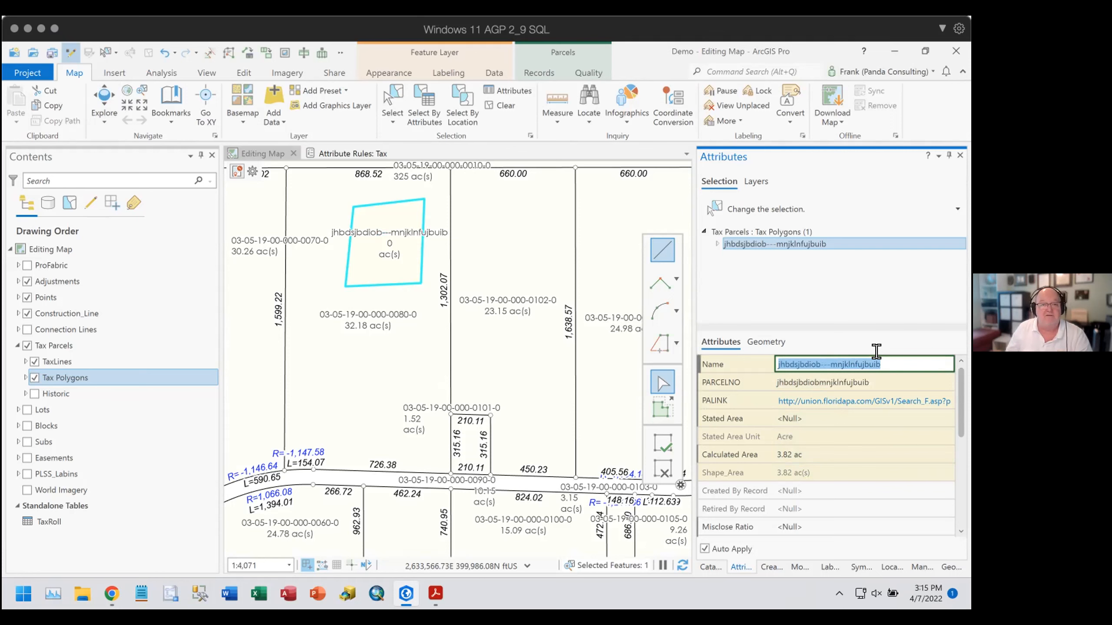
# Check the Constraint rules in the Tax Polygons Attribute Rules view and return to the Calculation rules.
pyautogui.click(338, 151)
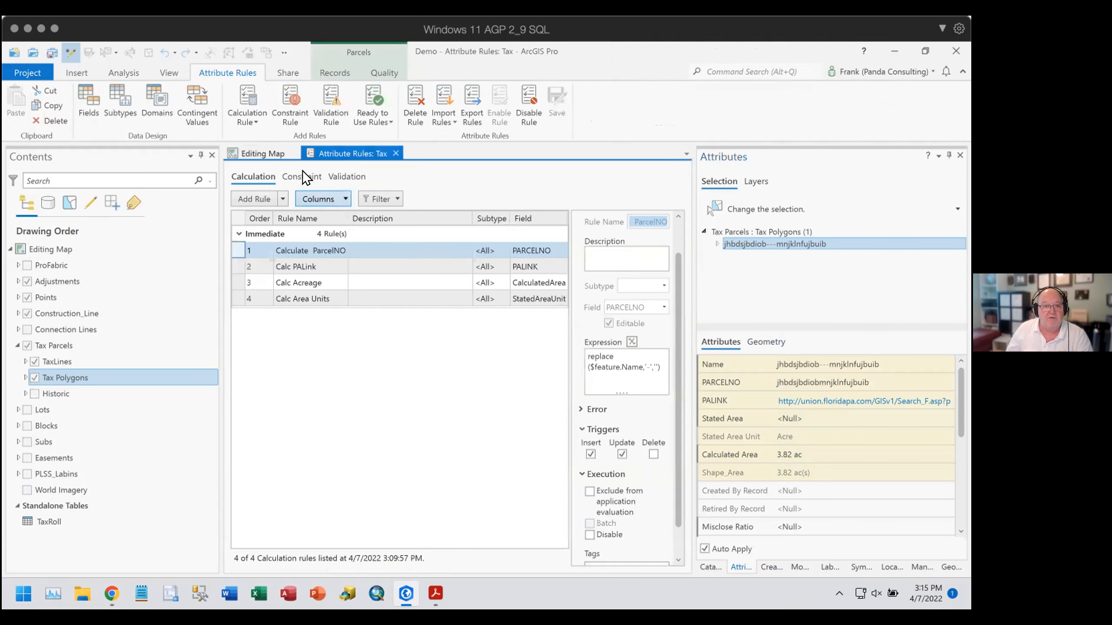
pyautogui.click(302, 173)
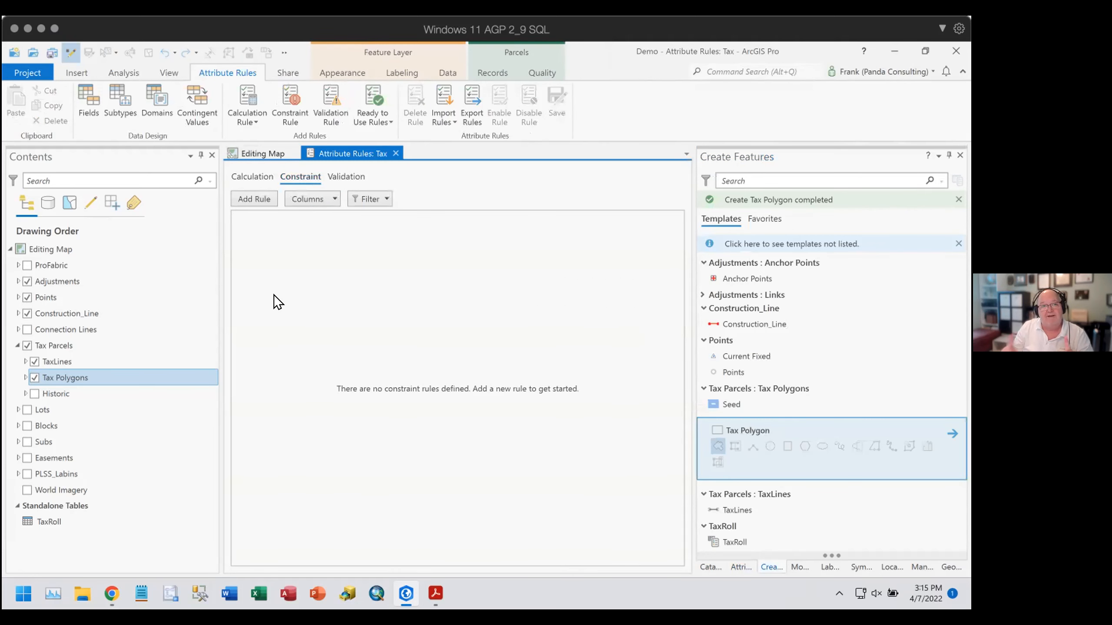
pyautogui.click(249, 173)
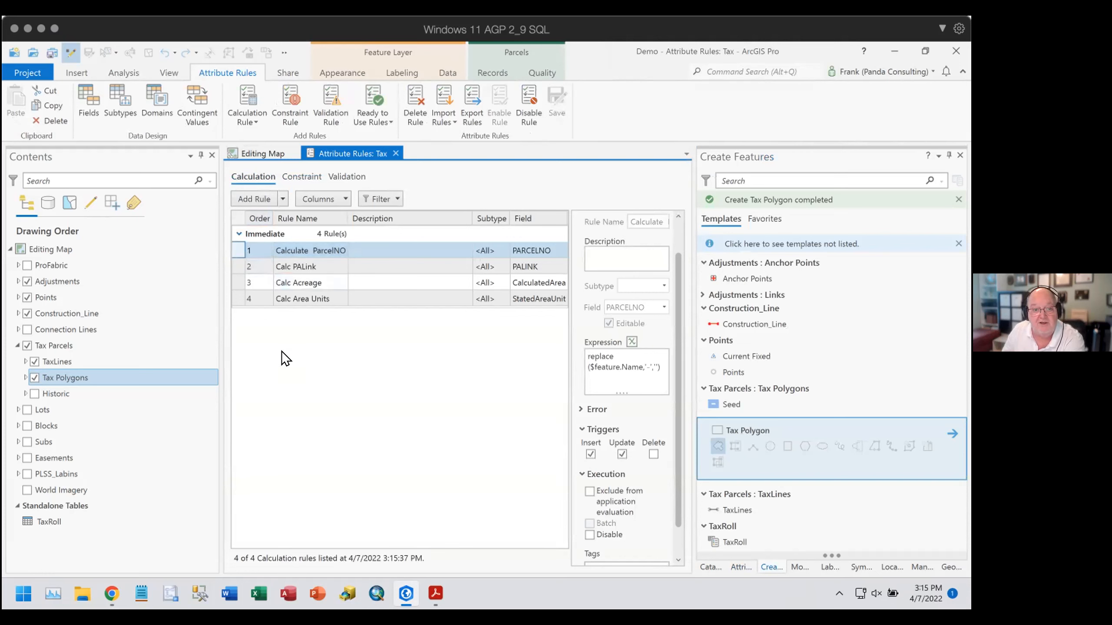
# Examine the Calc PALink rule's Arcade expression, its URL string, $feature.Name part and the available fields, and close Expression Builder without saving.
pyautogui.click(237, 267)
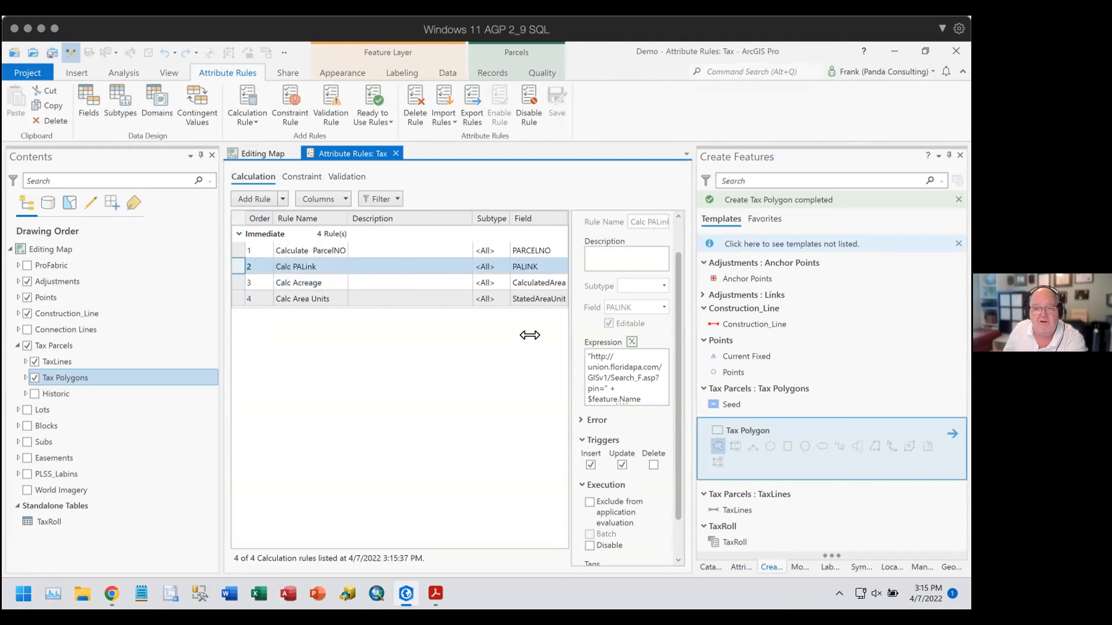
pyautogui.click(633, 340)
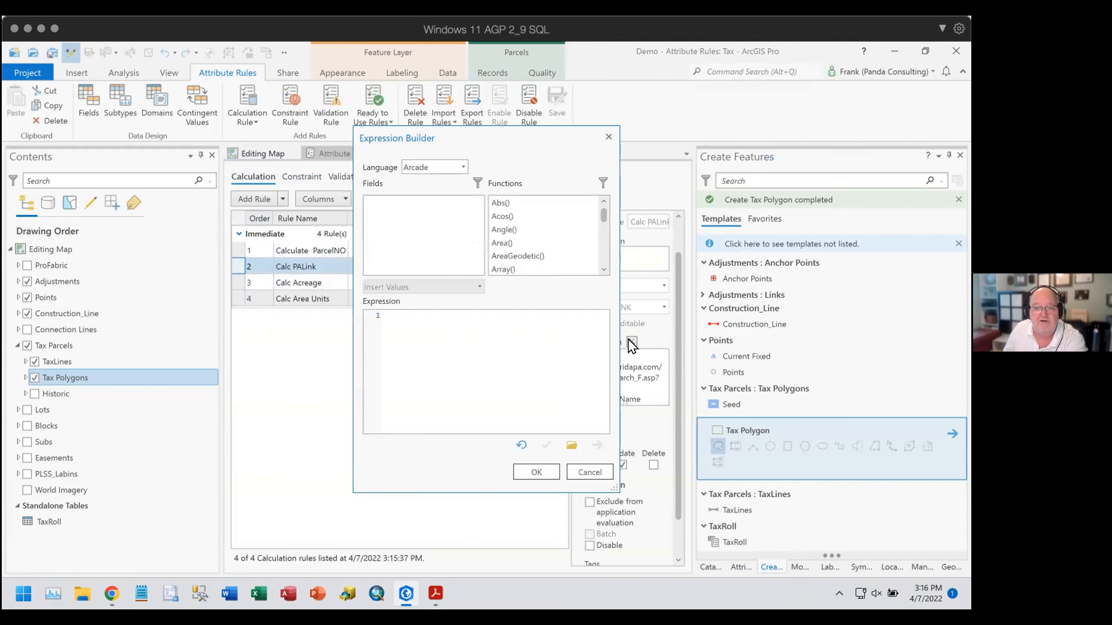
pyautogui.moveTo(529, 136); pyautogui.dragTo(339, 98)
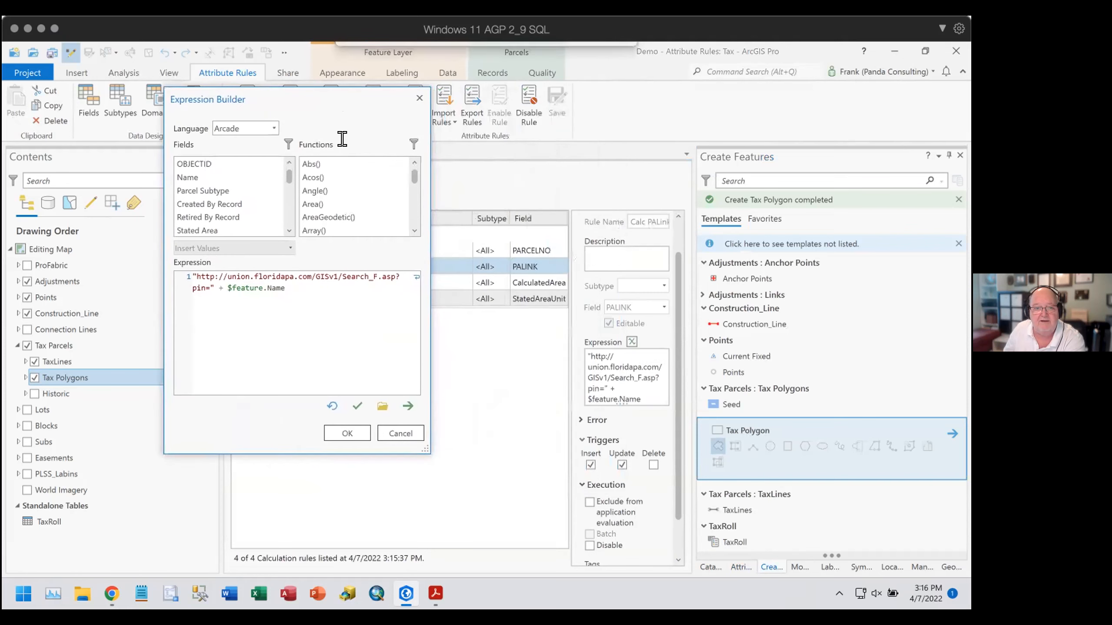
pyautogui.moveTo(426, 444); pyautogui.dragTo(682, 537)
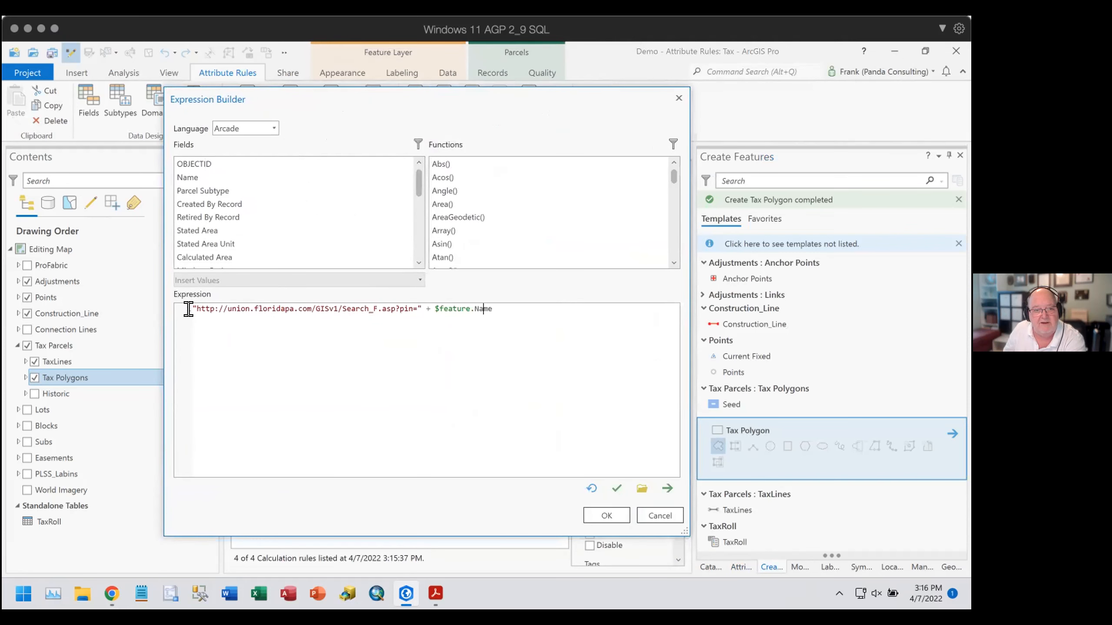
pyautogui.moveTo(180, 301); pyautogui.dragTo(411, 303)
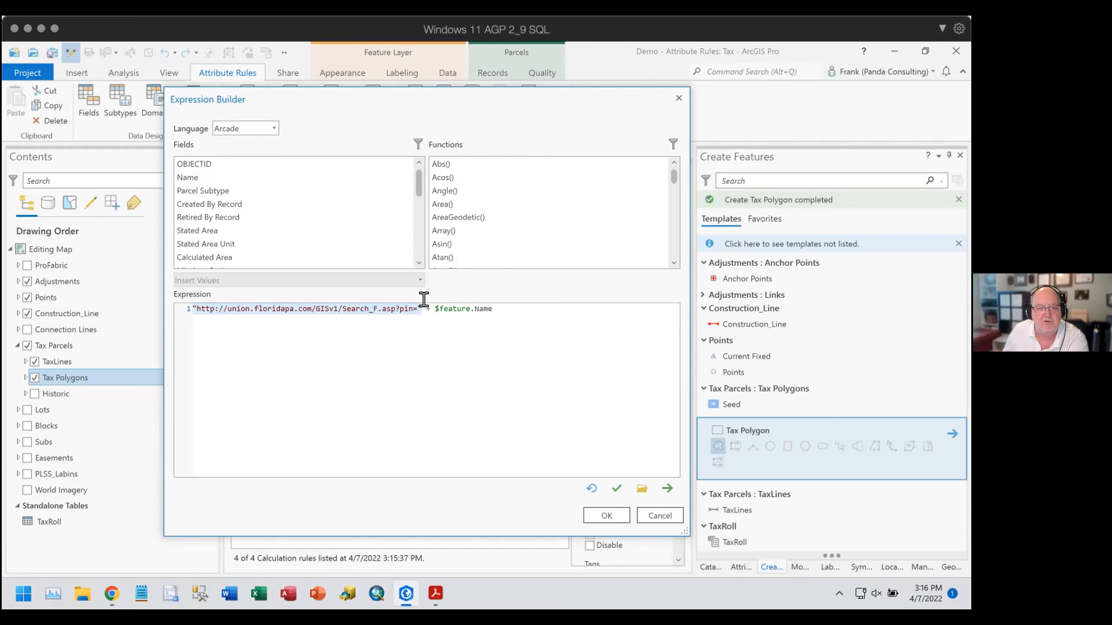
pyautogui.moveTo(435, 300); pyautogui.dragTo(491, 300)
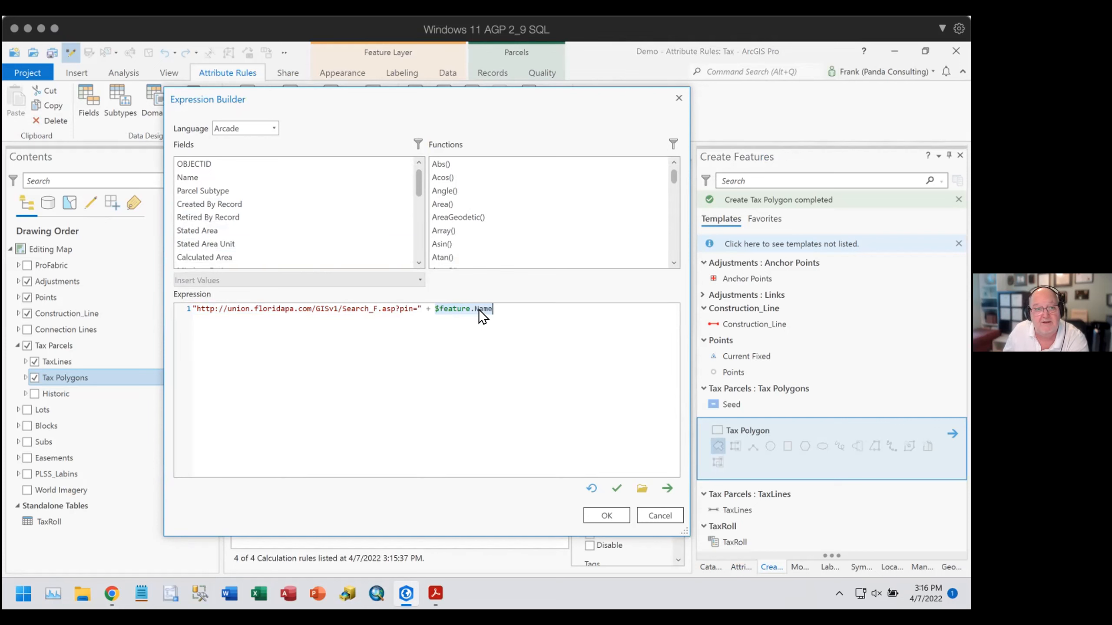
pyautogui.scroll(-6, 303, 225)
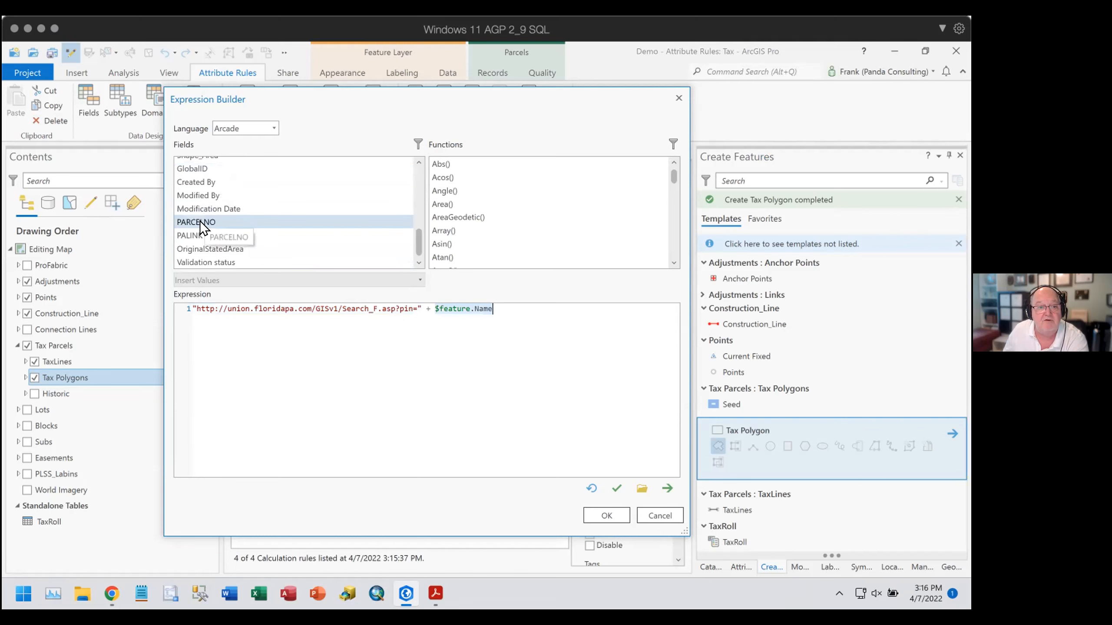
pyautogui.click(657, 514)
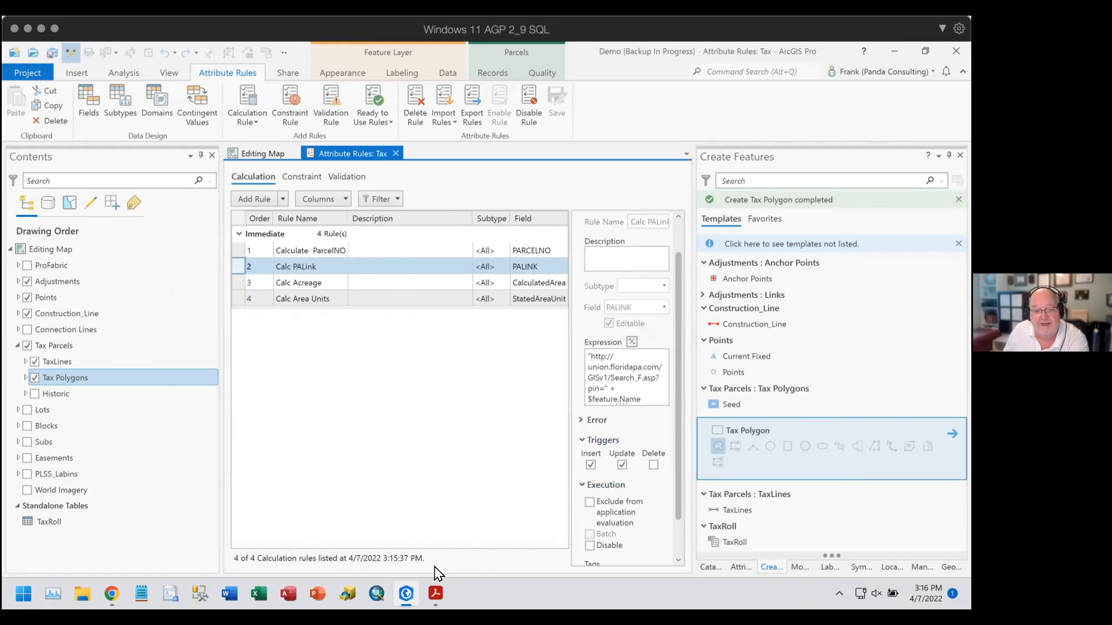
pyautogui.click(733, 566)
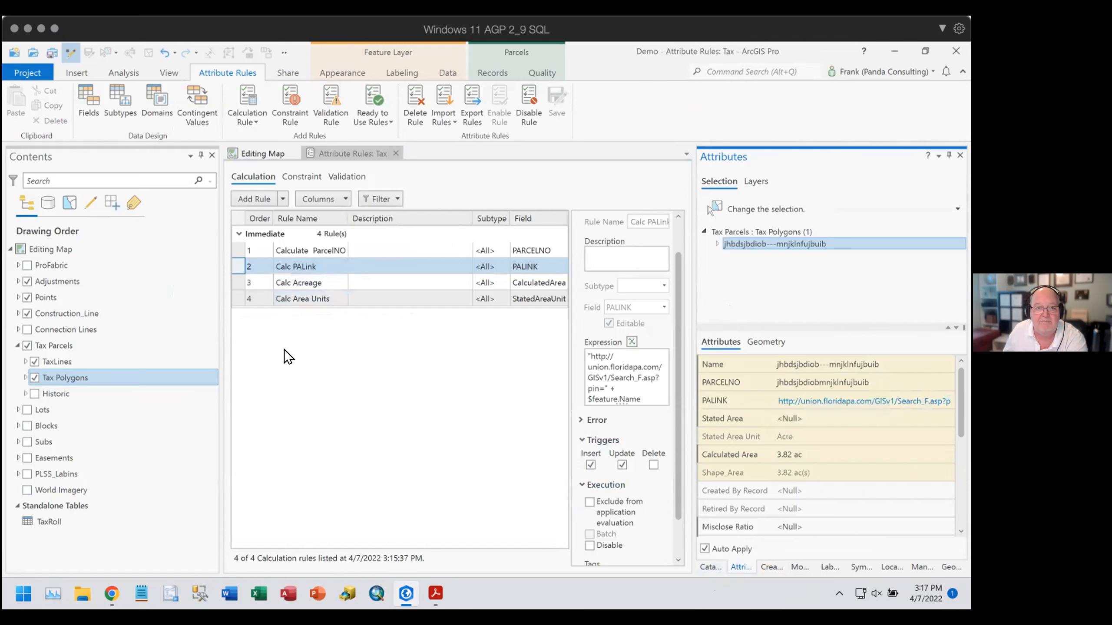
pyautogui.click(254, 154)
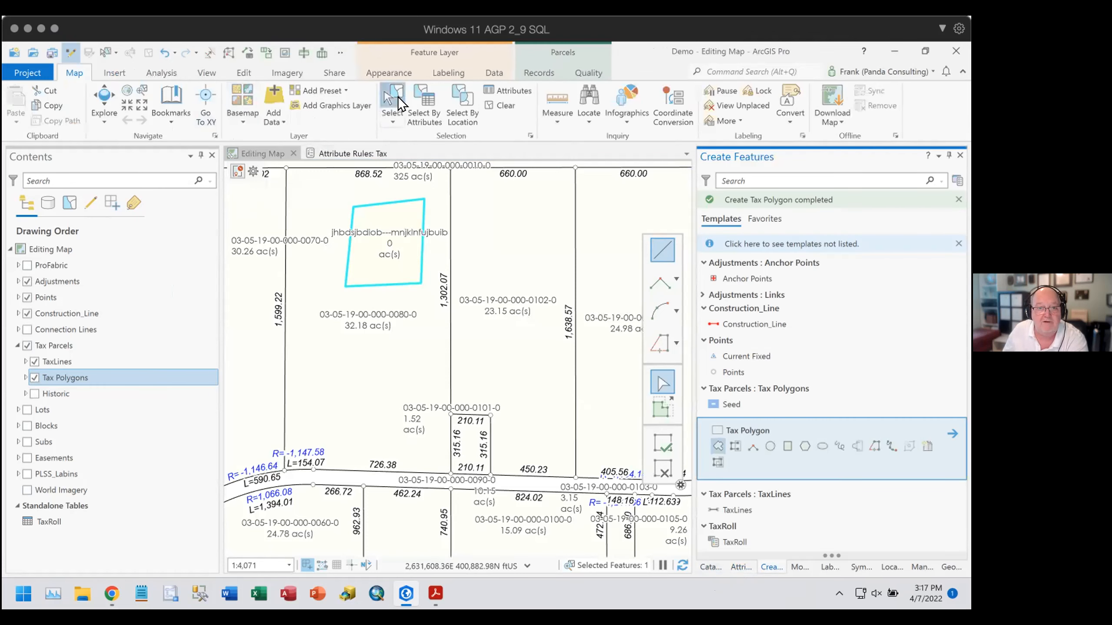
pyautogui.click(392, 105)
pyautogui.click(388, 397)
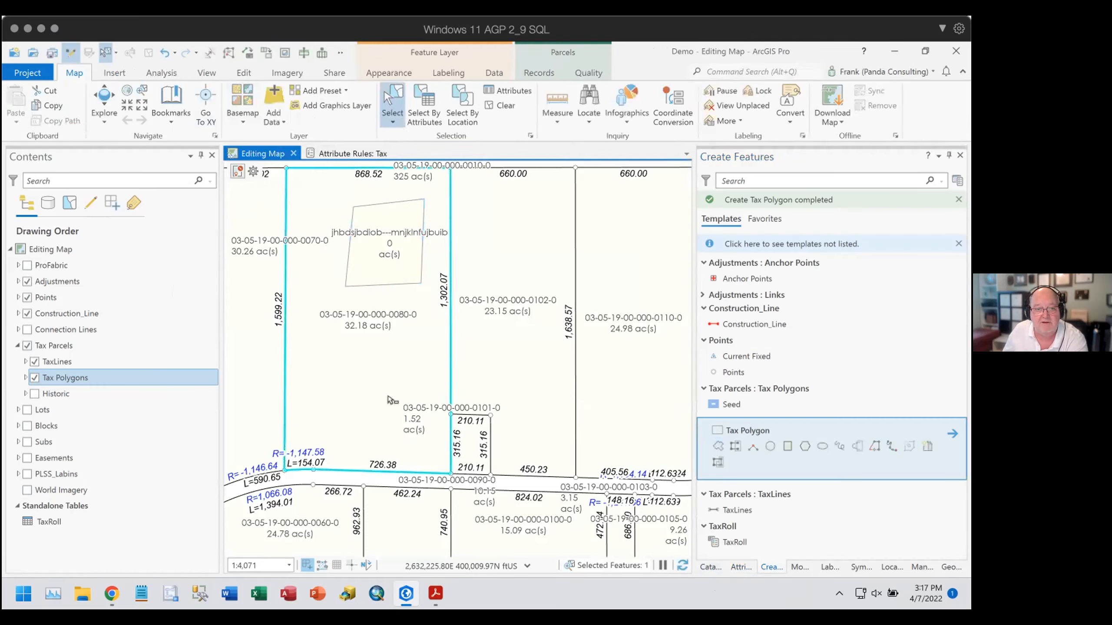
pyautogui.click(740, 566)
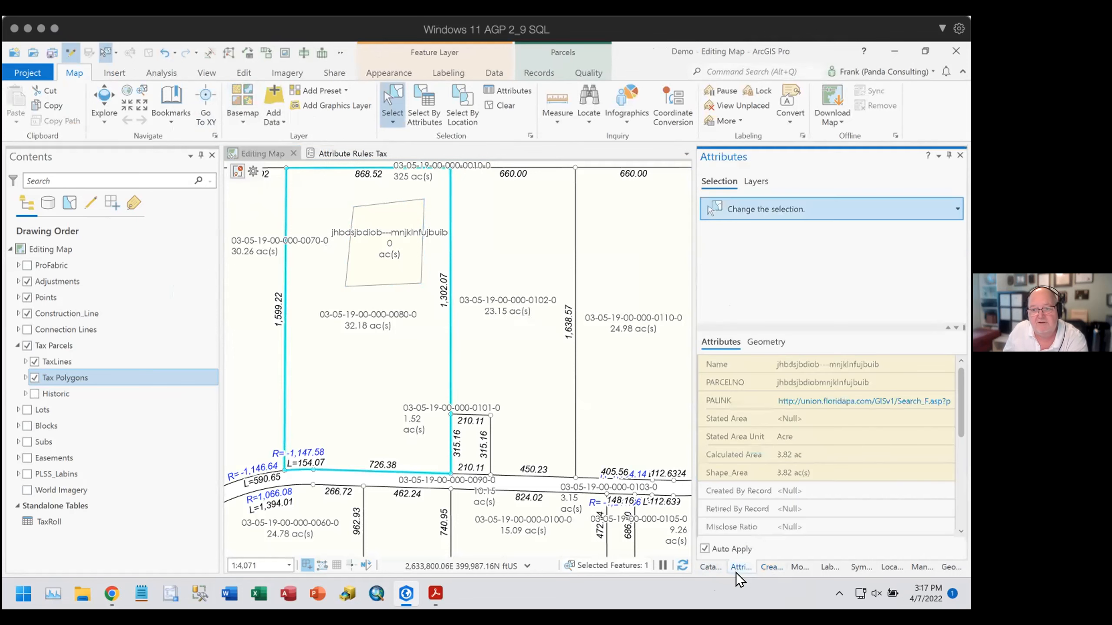
# Copy the PALINK URL from the selected parcel's attributes.
pyautogui.click(818, 401)
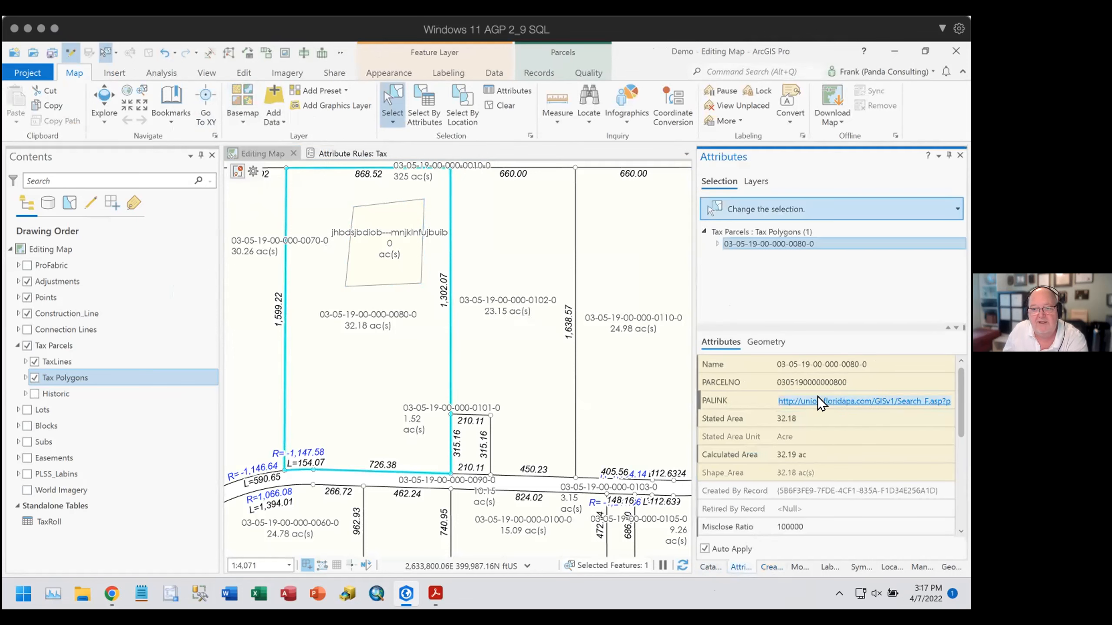
pyautogui.click(817, 400)
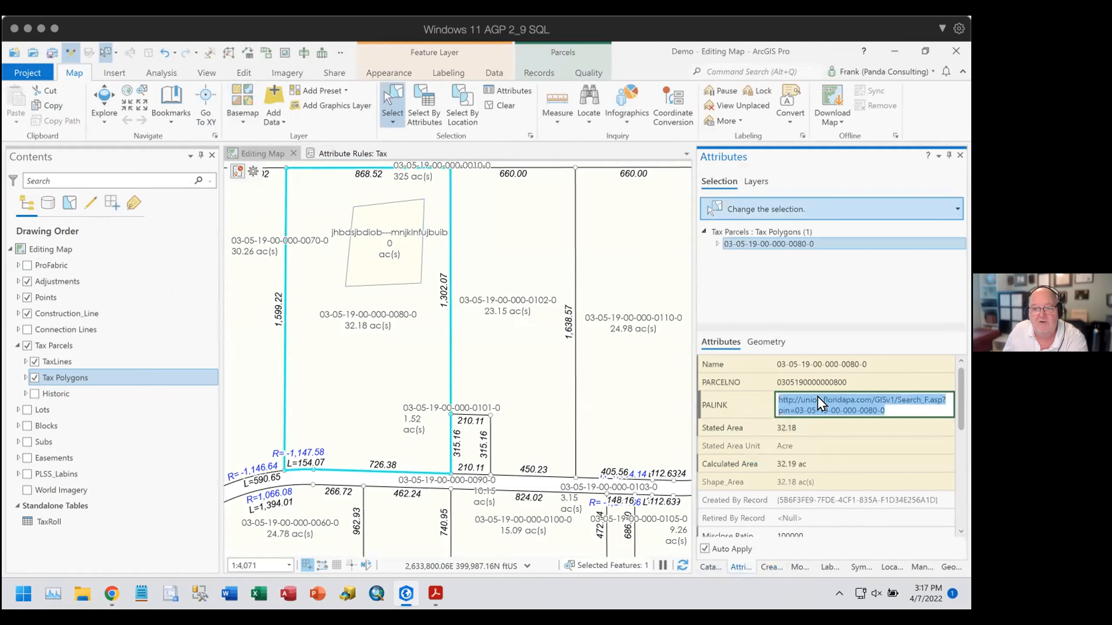
pyautogui.rightClick(869, 405)
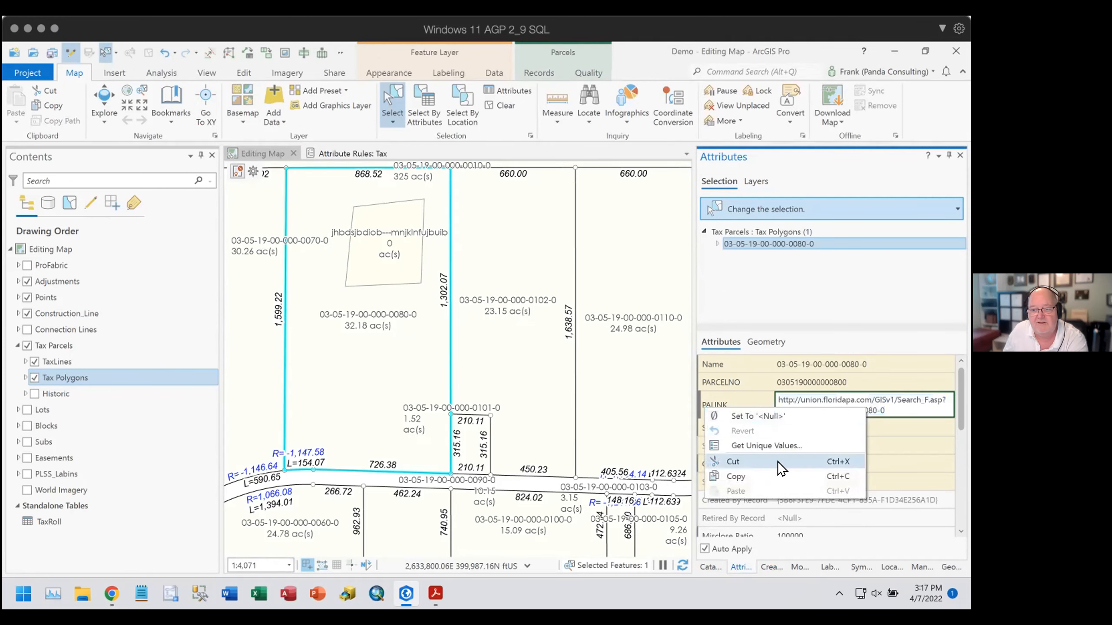
pyautogui.click(739, 476)
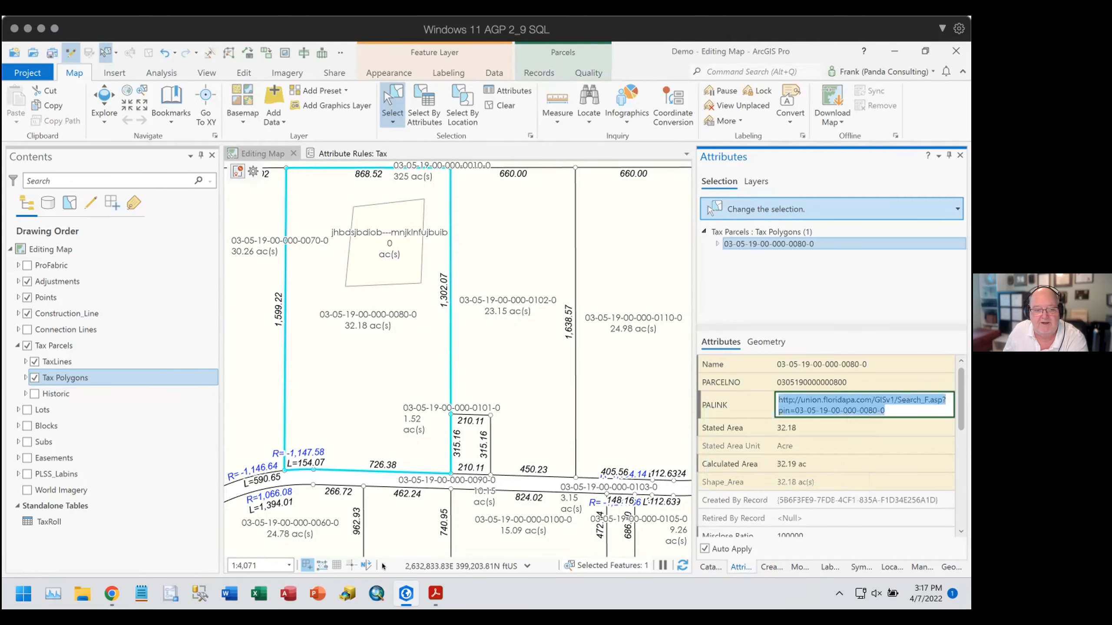
# Switch to Chrome, open the copied PALINK URL in a new tab to view the property record, and close it to return to ArcGIS Pro.
pyautogui.click(112, 593)
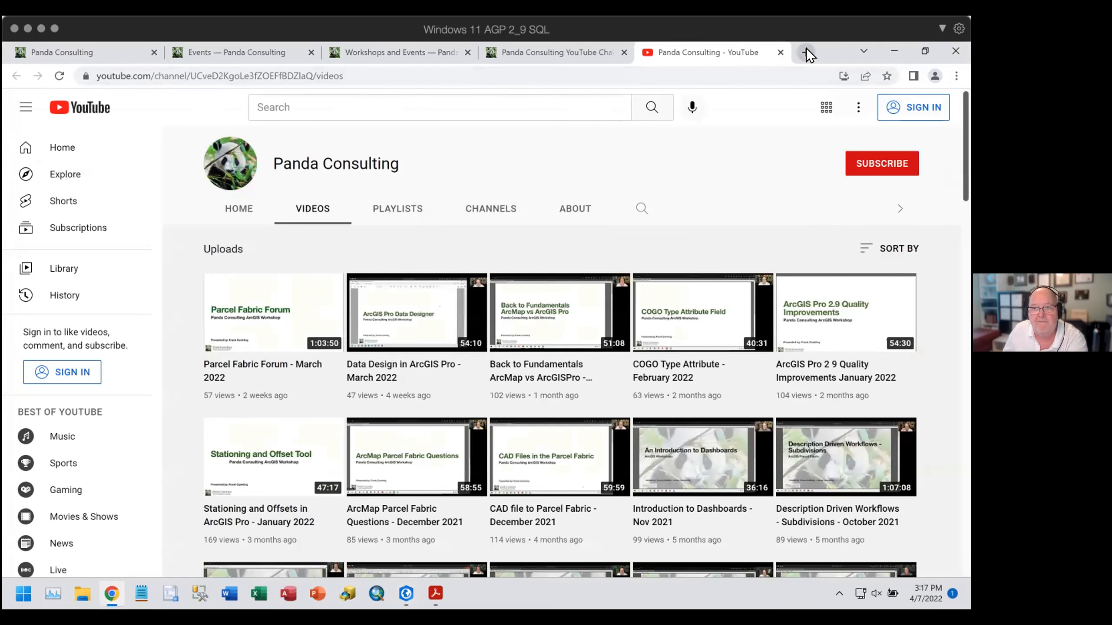
pyautogui.click(806, 51)
pyautogui.rightClick(391, 76)
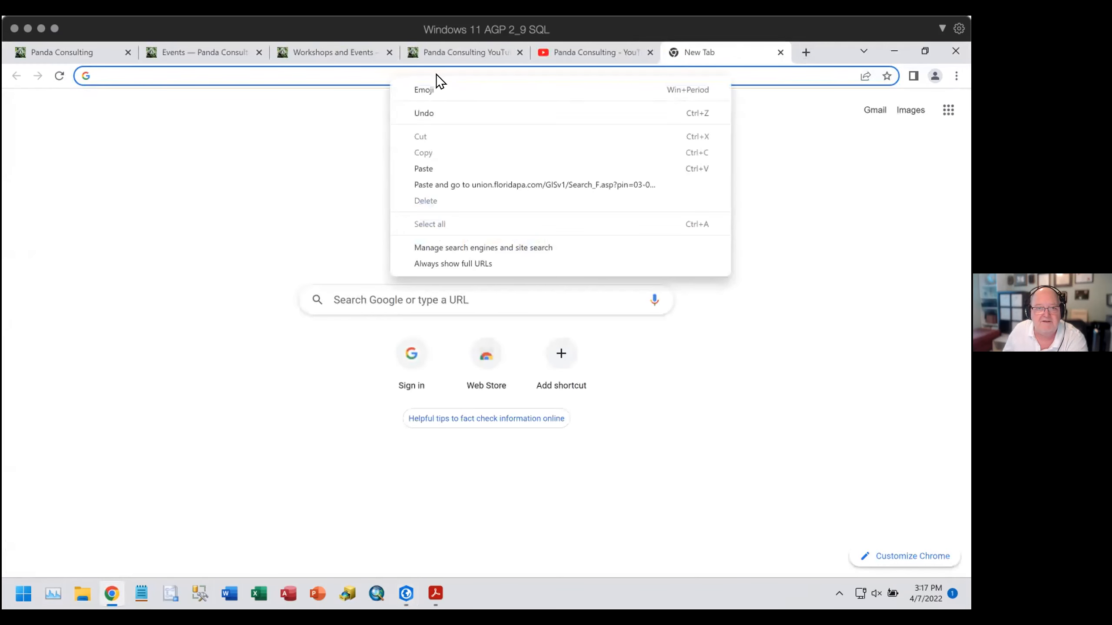
pyautogui.click(446, 180)
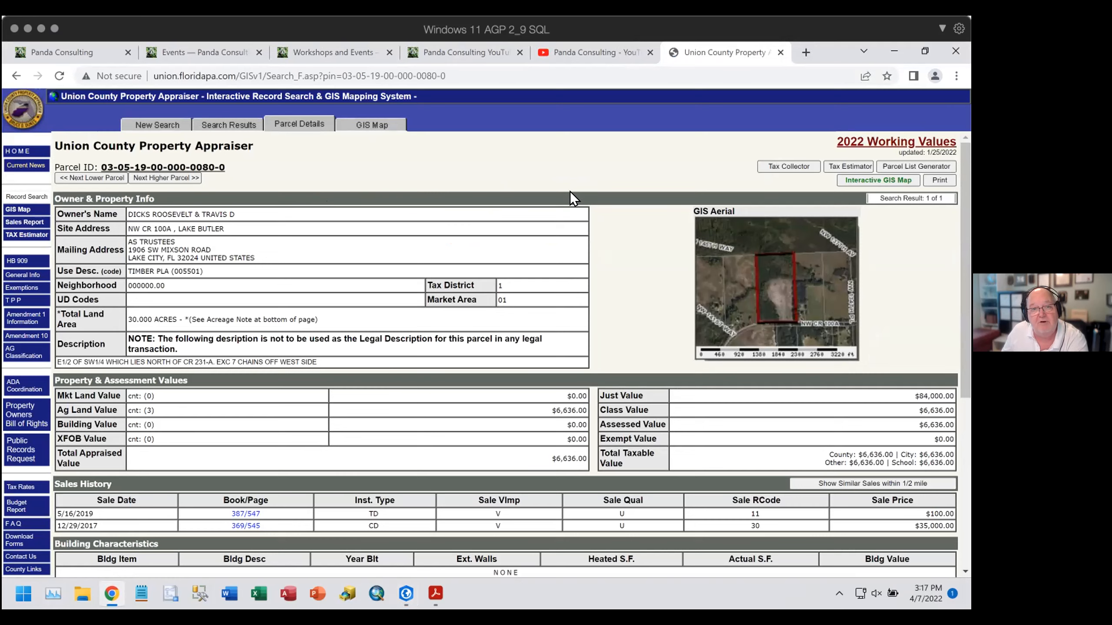
pyautogui.click(779, 53)
pyautogui.click(893, 50)
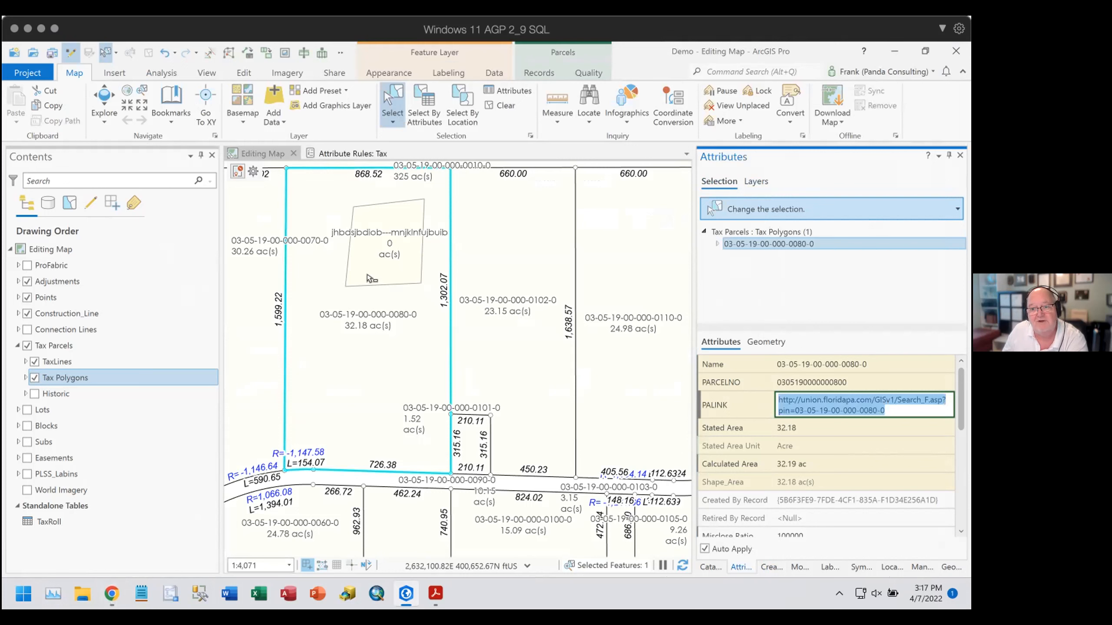
pyautogui.click(889, 401)
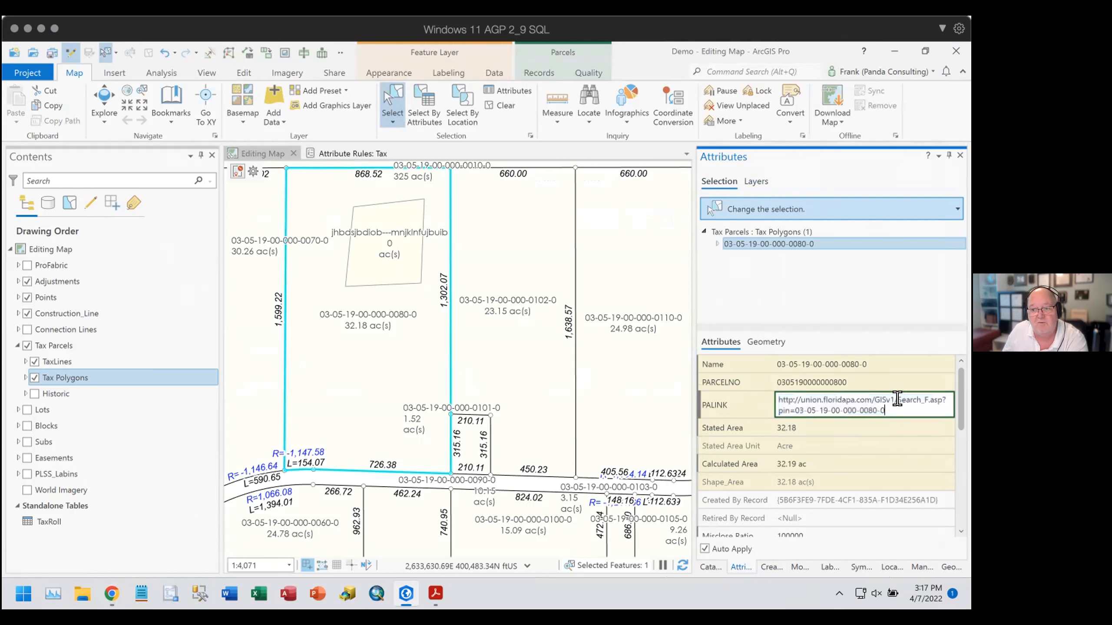
pyautogui.click(745, 406)
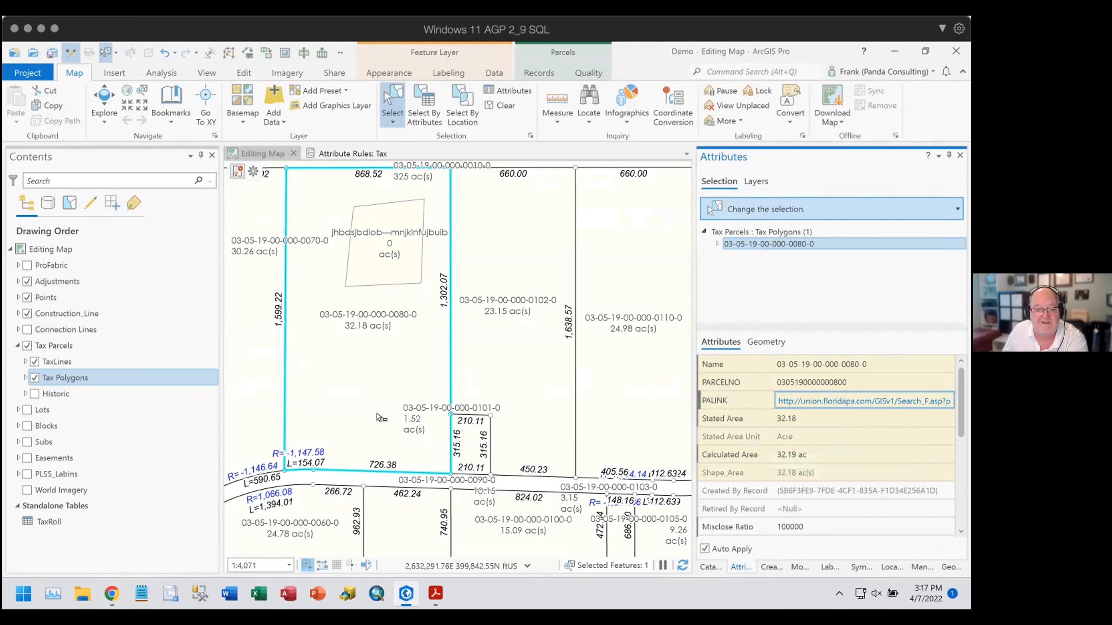
# Review the Calc PALink rule's Arcade expression in Expression Builder again and close it without saving.
pyautogui.click(326, 153)
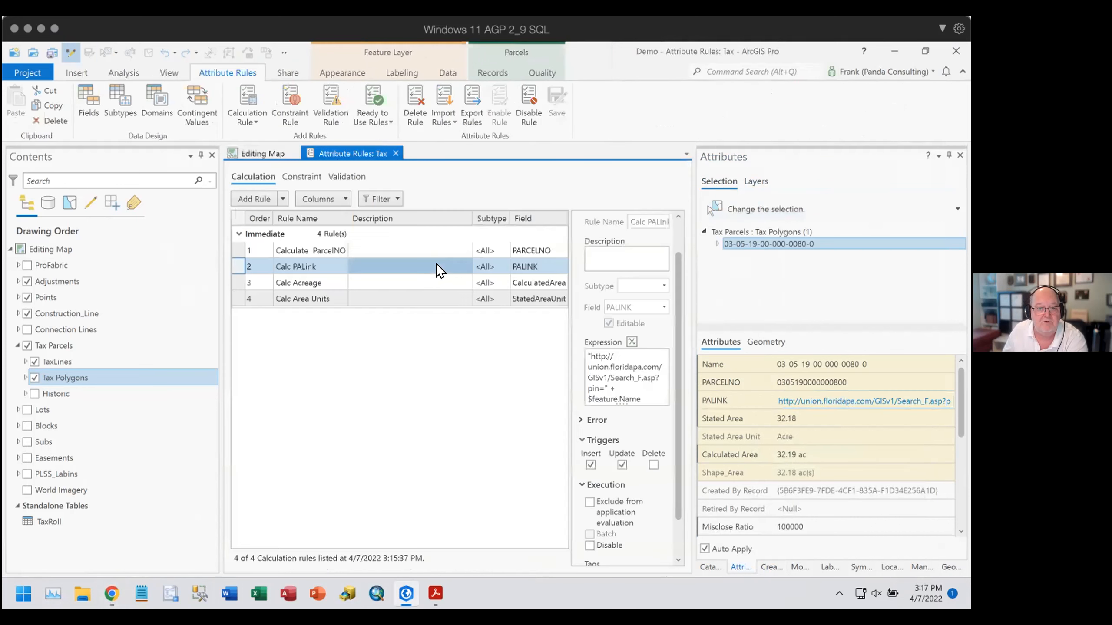
pyautogui.click(631, 343)
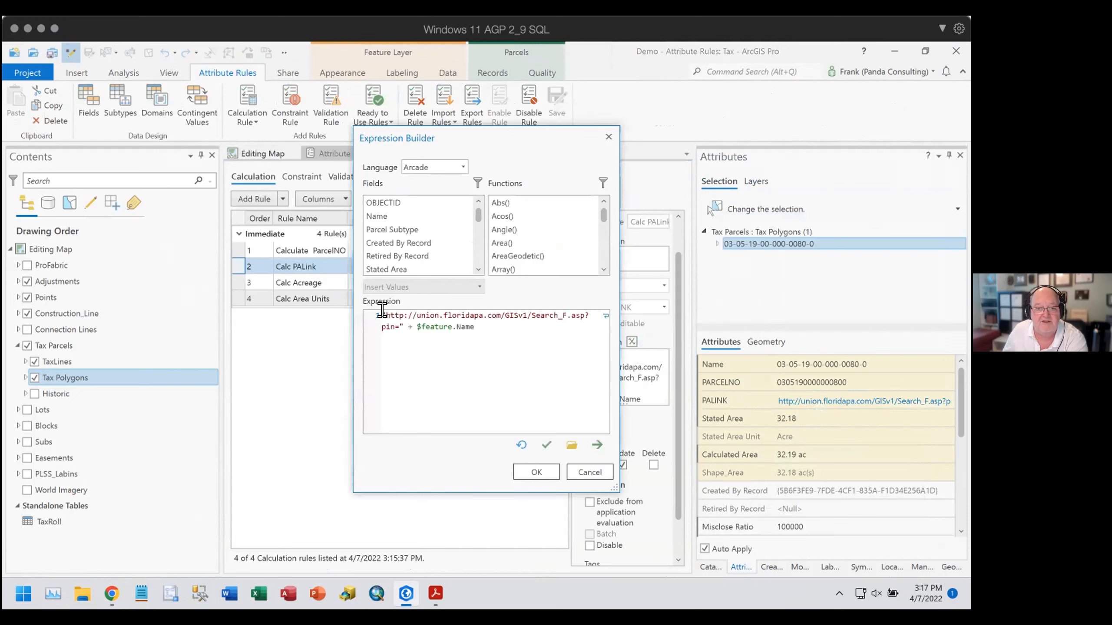
pyautogui.click(583, 467)
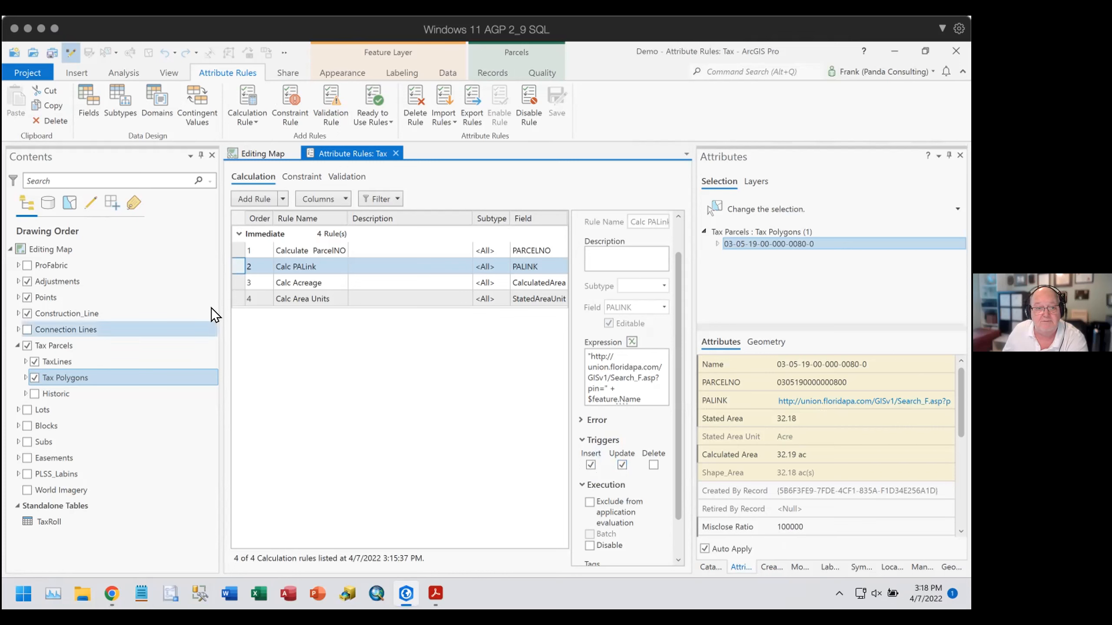
# Examine the Calc Acreage rule's expression Area($feature, 'acres'), including its function and unit argument, and close Expression Builder without saving.
pyautogui.click(237, 283)
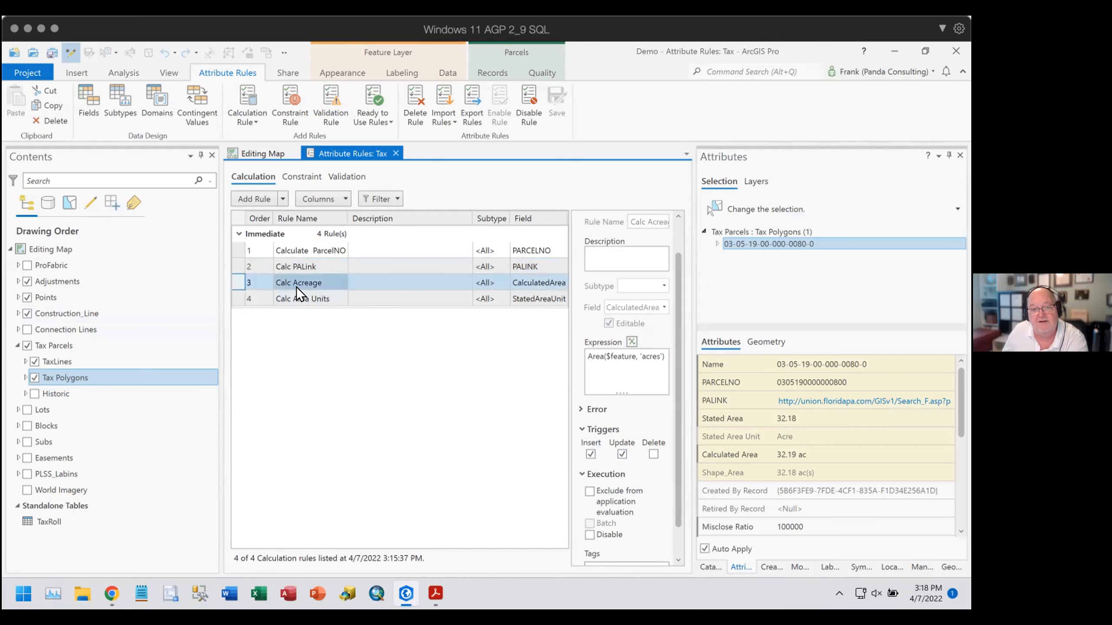
pyautogui.click(631, 342)
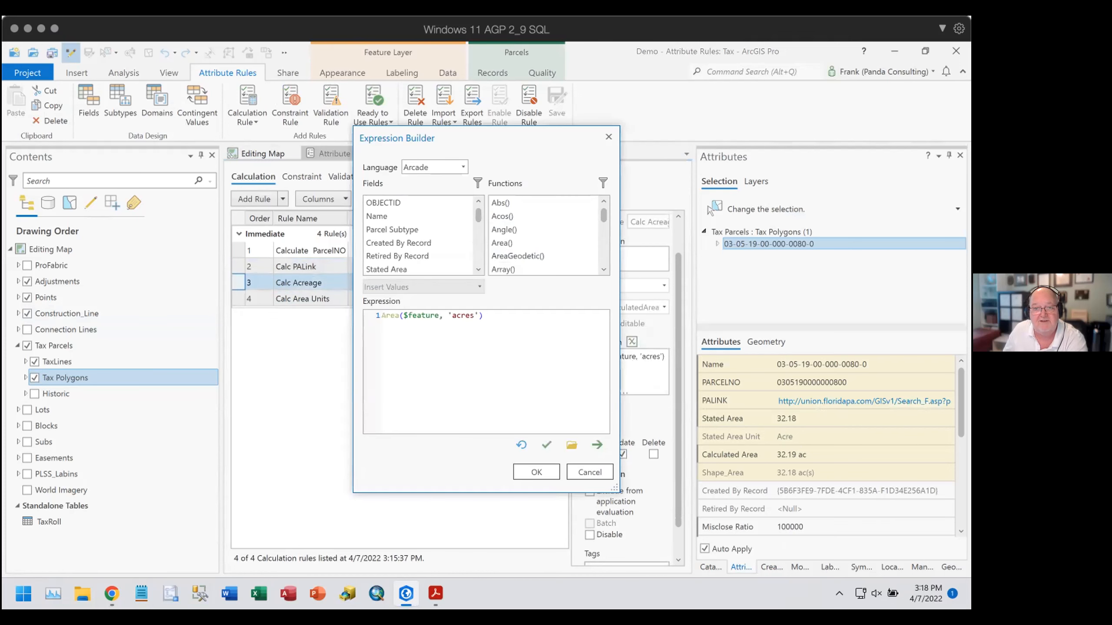
pyautogui.moveTo(565, 134); pyautogui.dragTo(386, 152)
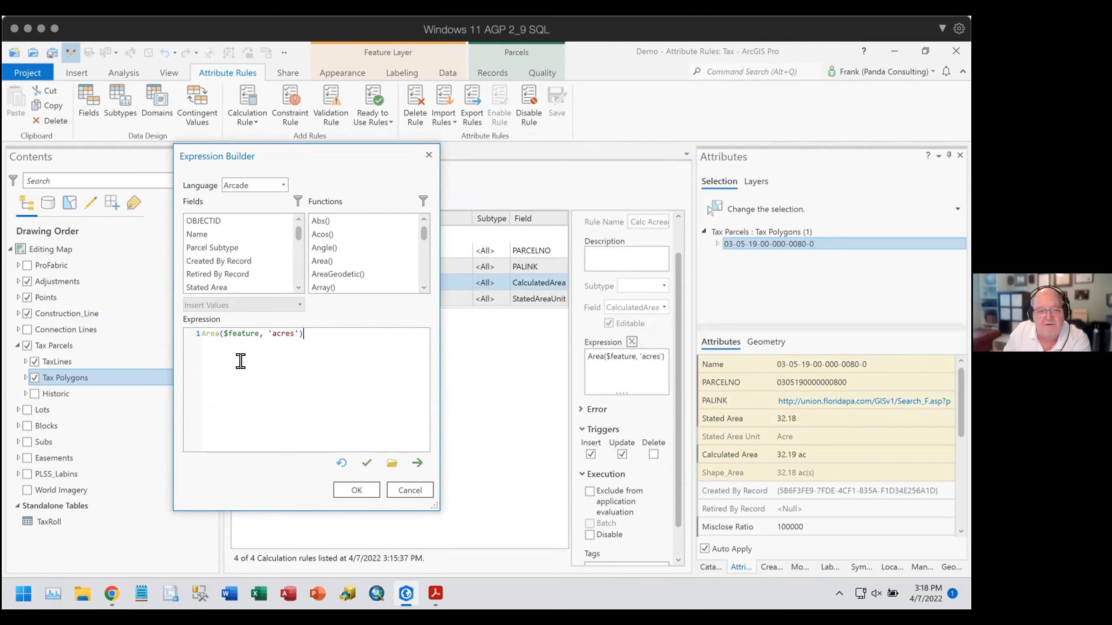
pyautogui.moveTo(223, 332); pyautogui.dragTo(294, 332)
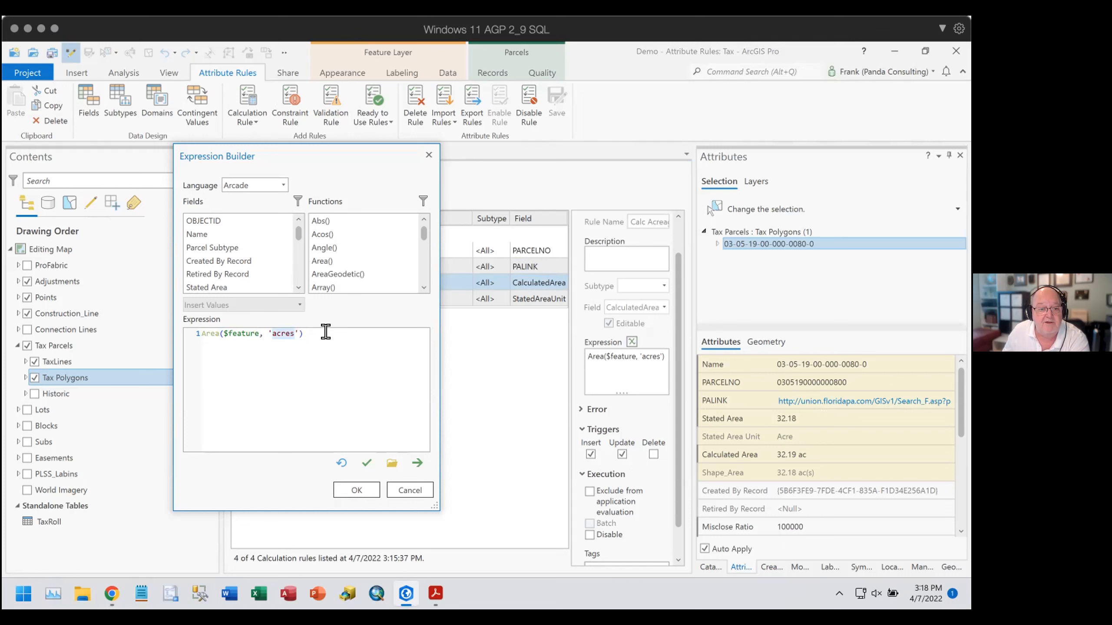
pyautogui.moveTo(201, 333); pyautogui.dragTo(219, 333)
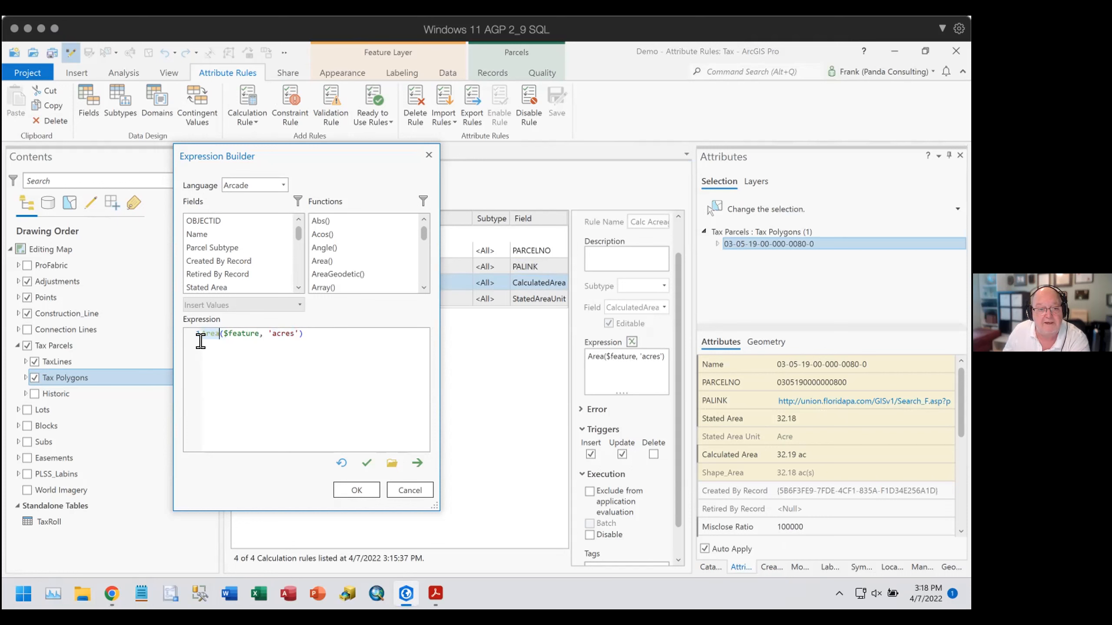
pyautogui.doubleClick(285, 332)
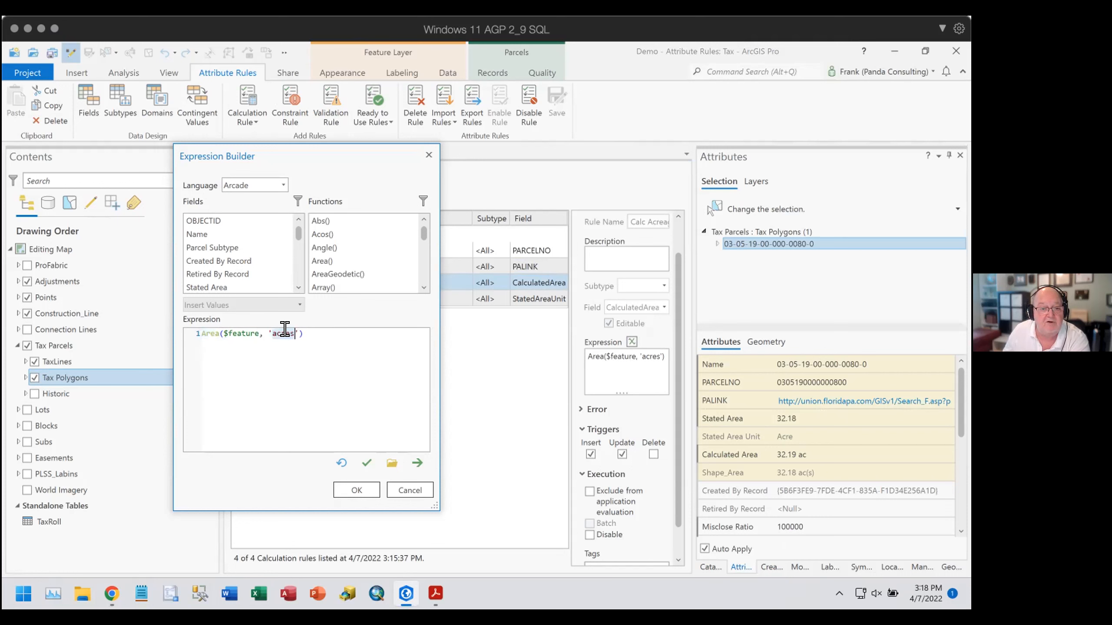
pyautogui.click(317, 333)
pyautogui.click(404, 489)
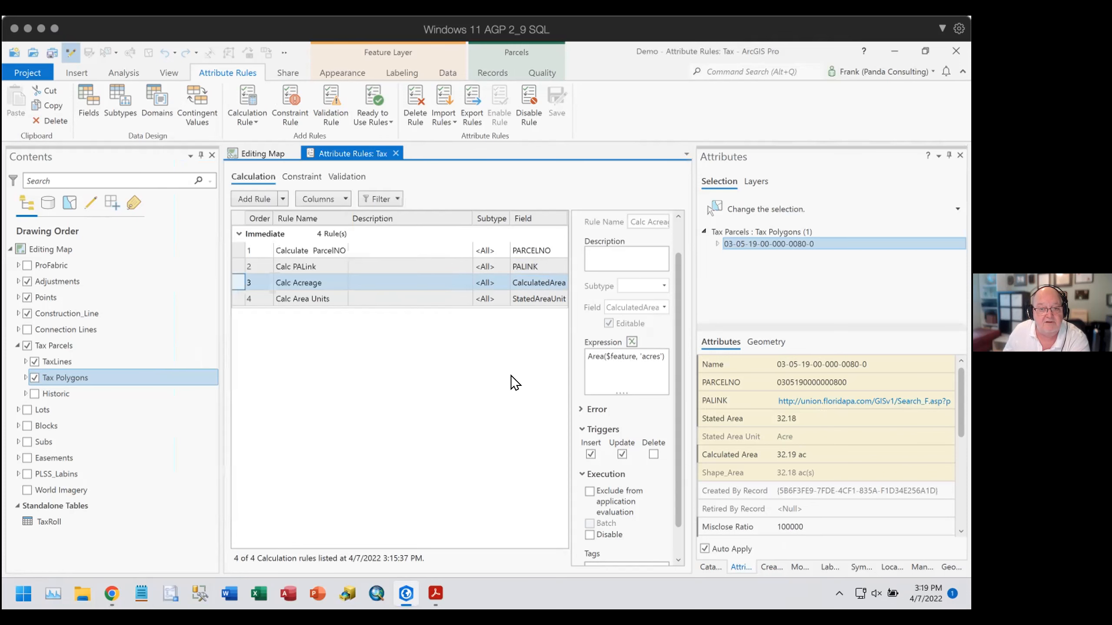
# Display the Calc Area Units rule's expression and close the attribute rules view.
pyautogui.click(232, 296)
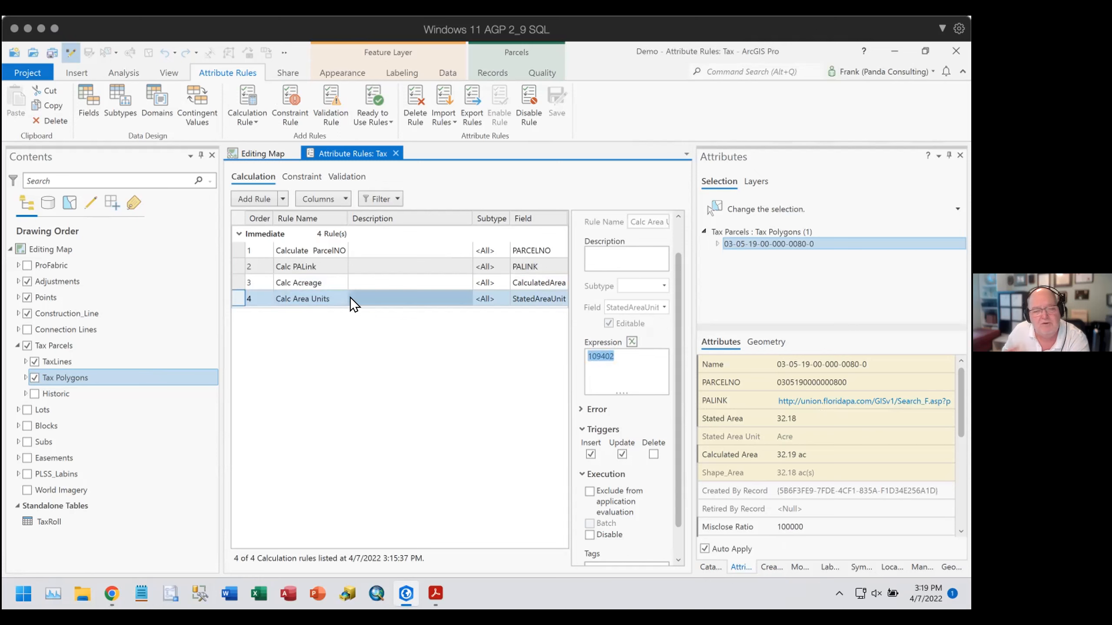
pyautogui.click(395, 153)
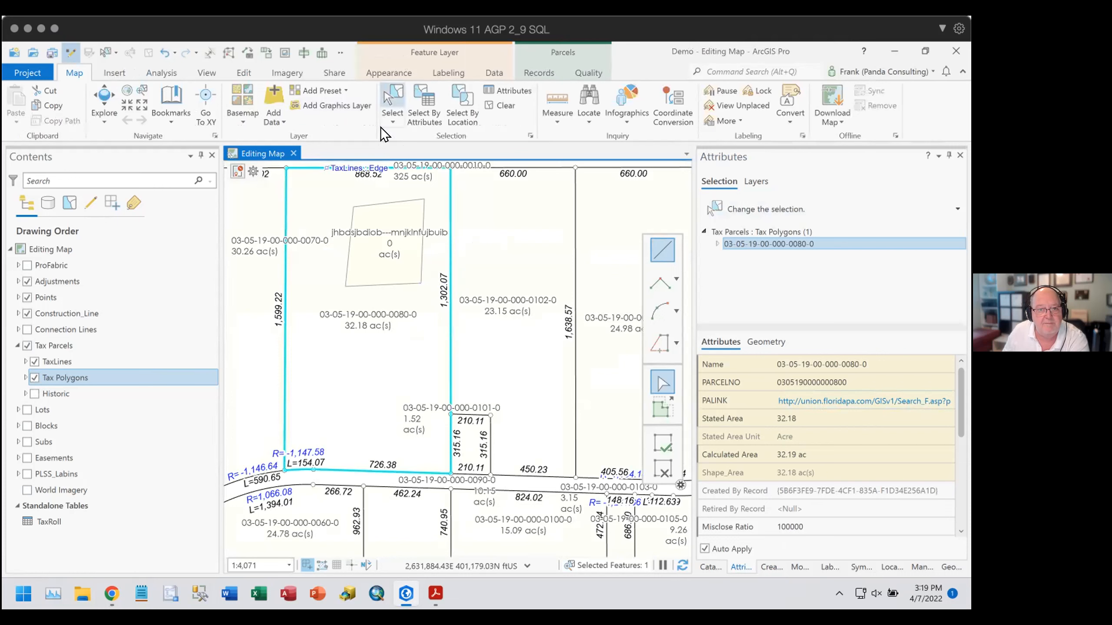
pyautogui.click(392, 98)
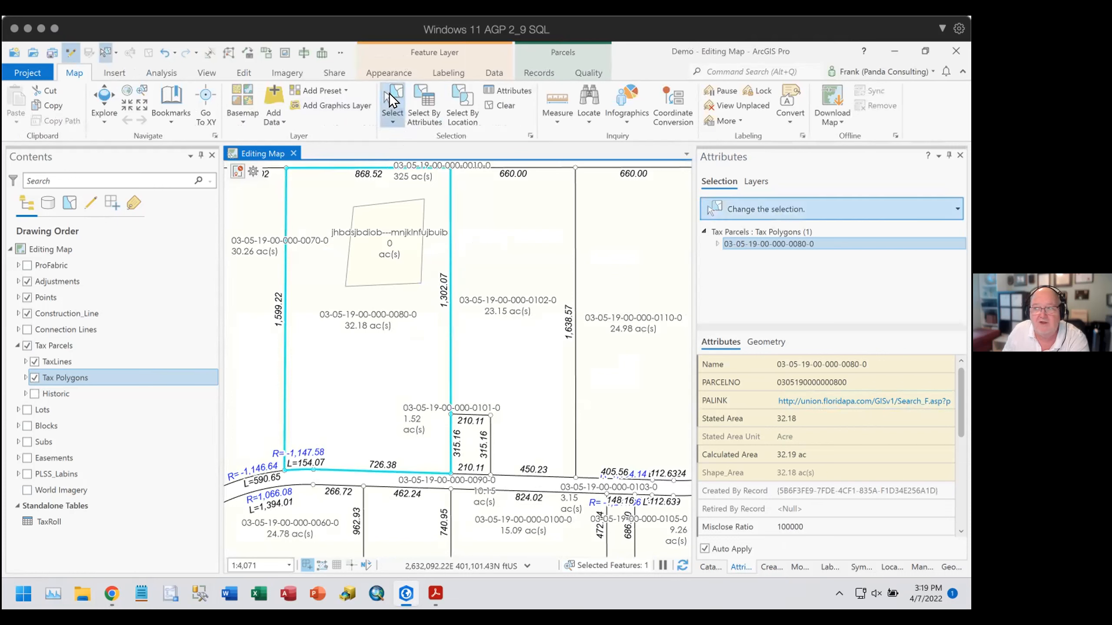
pyautogui.keyDown('shift'); pyautogui.click(361, 271); pyautogui.keyUp('shift')
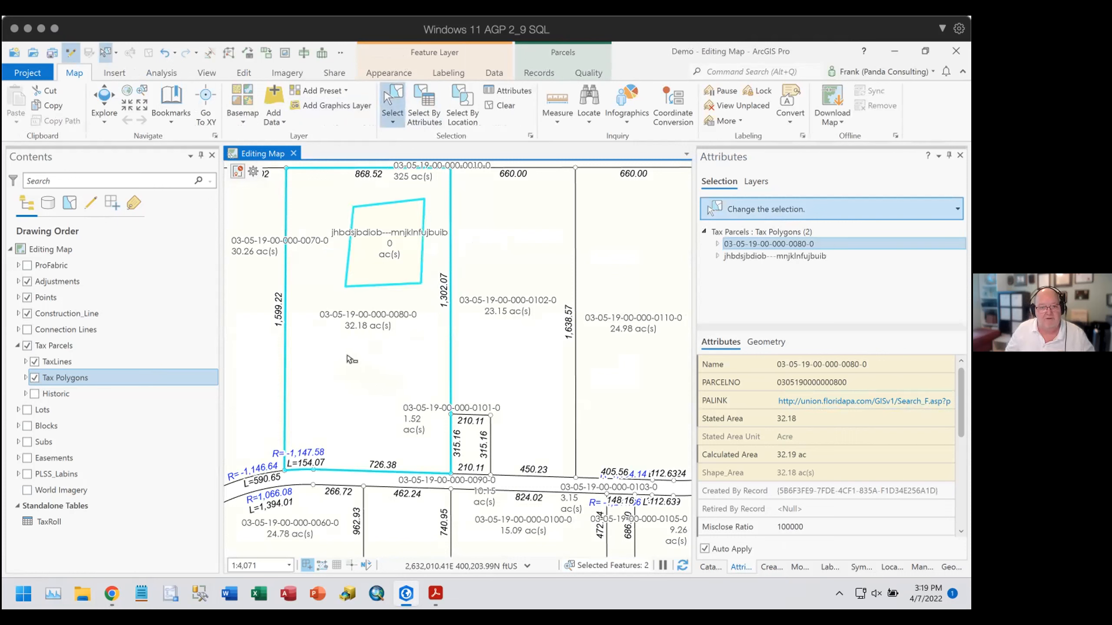
pyautogui.keyDown('ctrl'); pyautogui.click(359, 367); pyautogui.keyUp('ctrl')
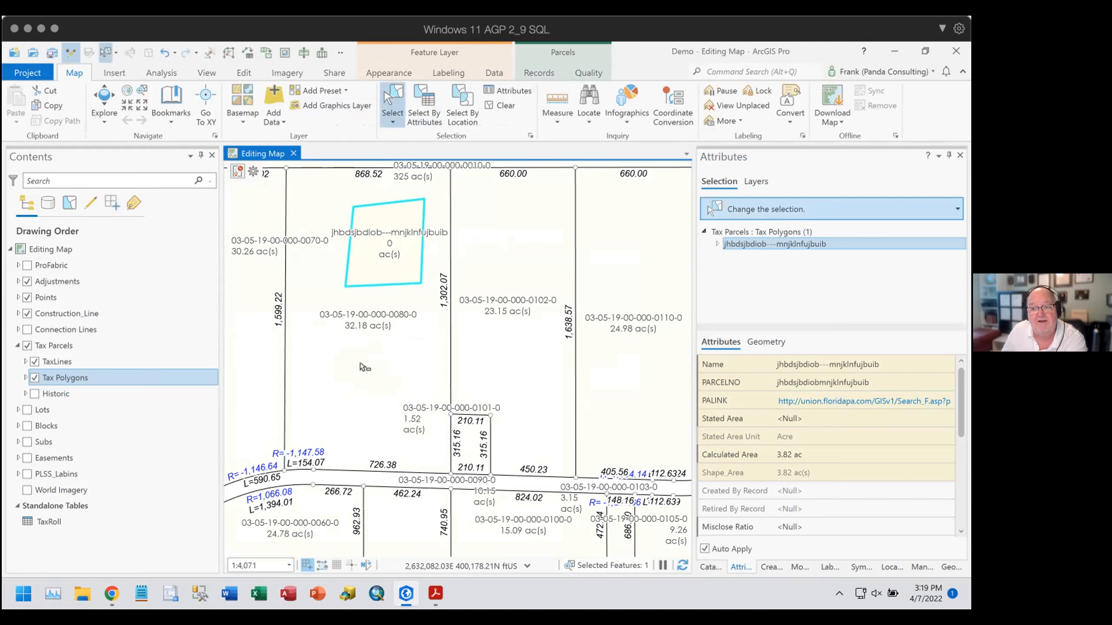
# Open the TaxRoll standalone table and close it again.
pyautogui.click(39, 521)
pyautogui.rightClick(39, 520)
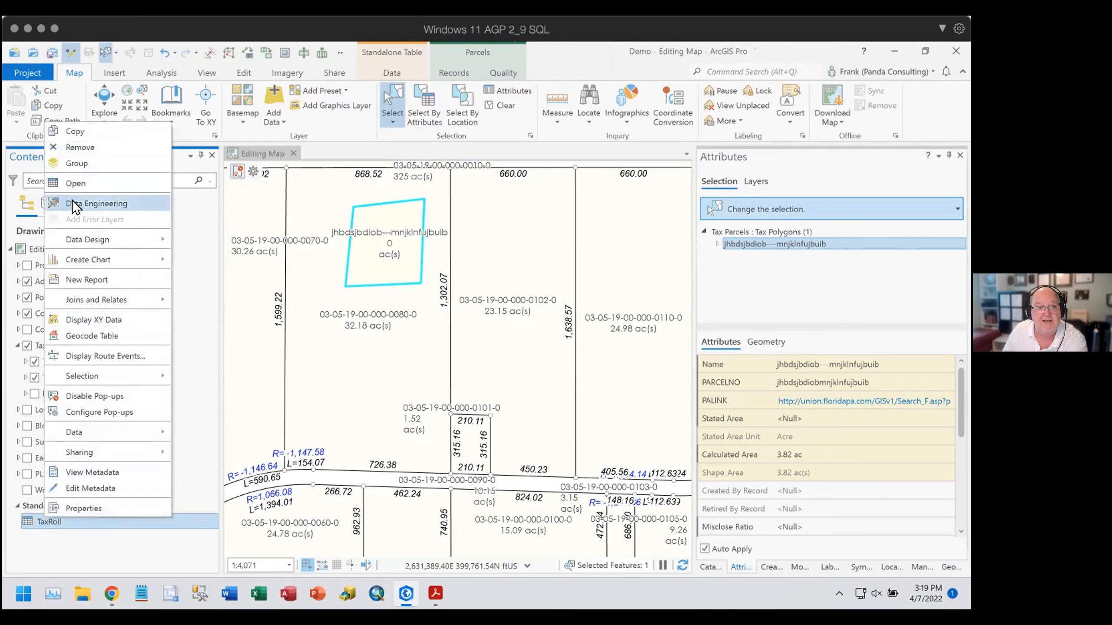
pyautogui.click(77, 183)
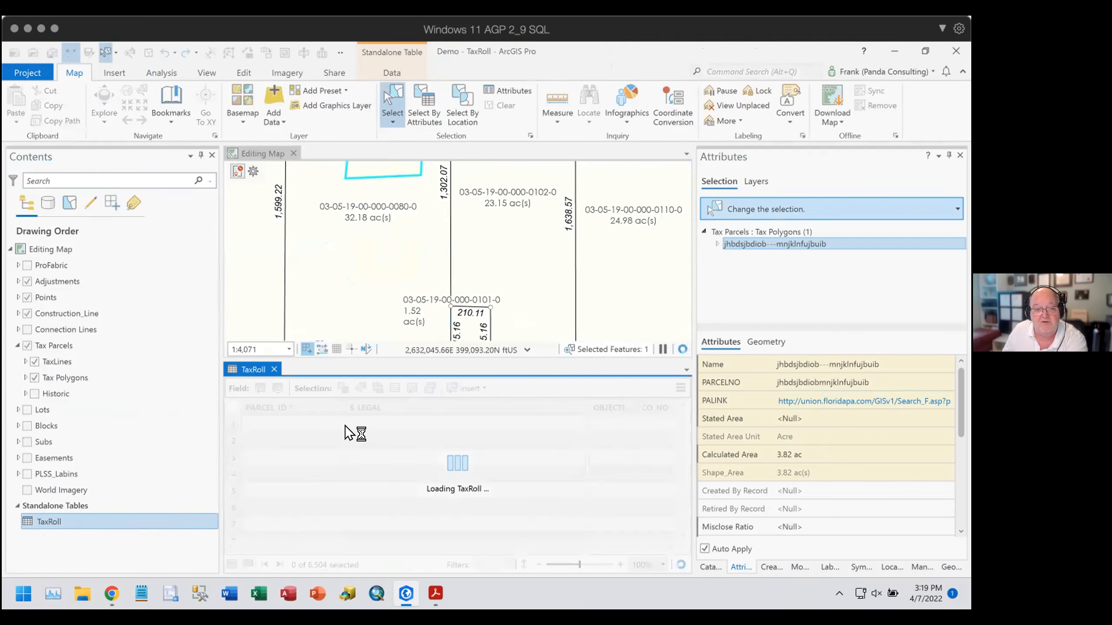
pyautogui.click(275, 370)
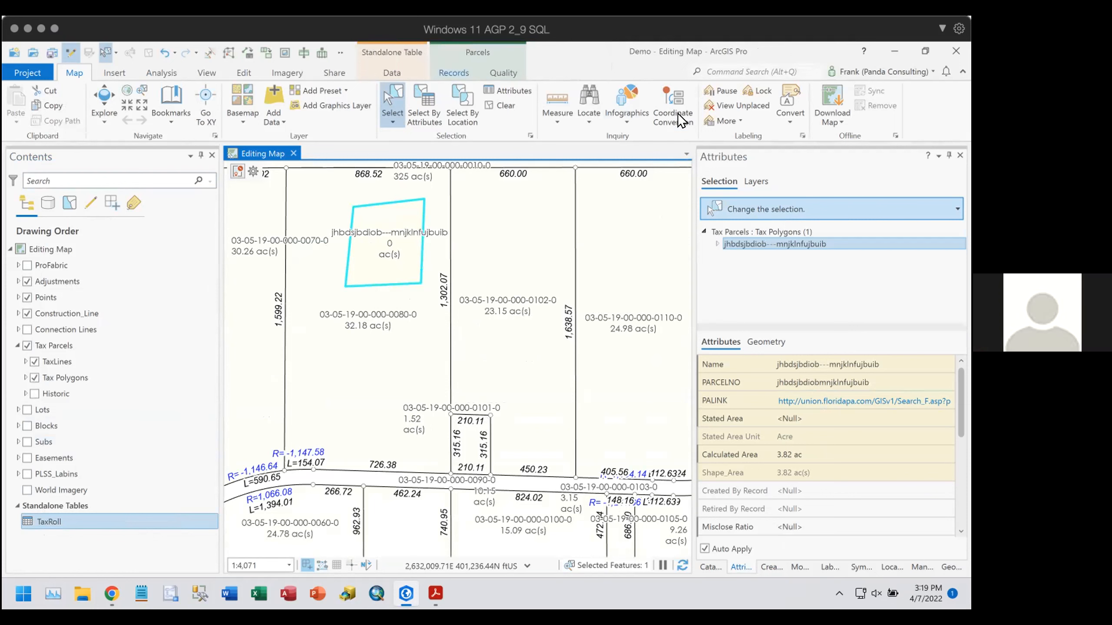
# Delete the selected test polygon from the Tax parcels.
pyautogui.click(454, 73)
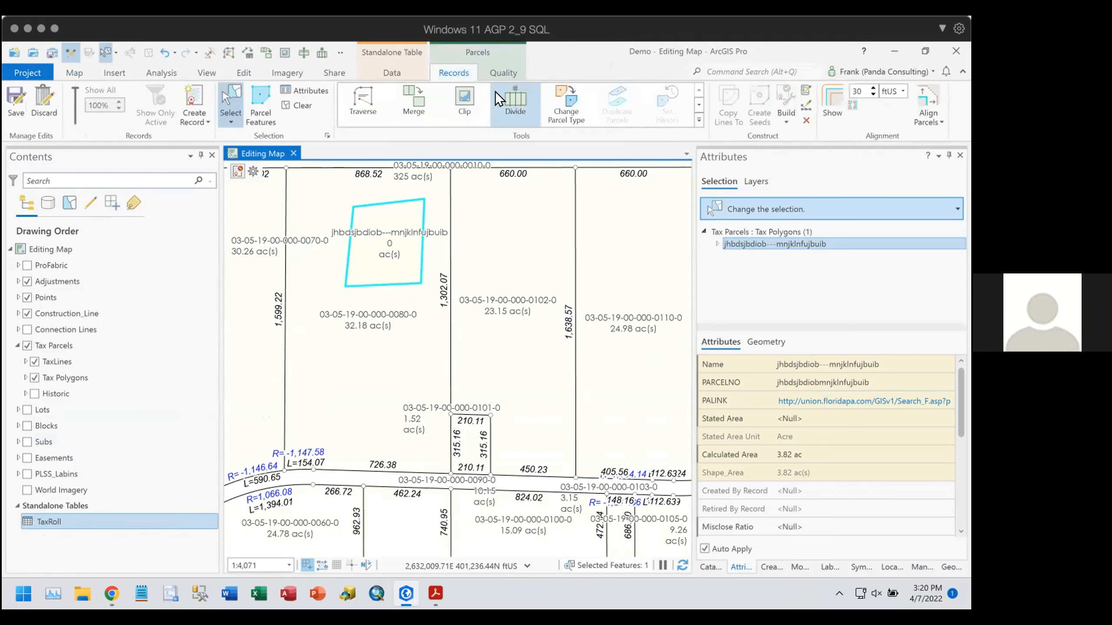
pyautogui.click(804, 121)
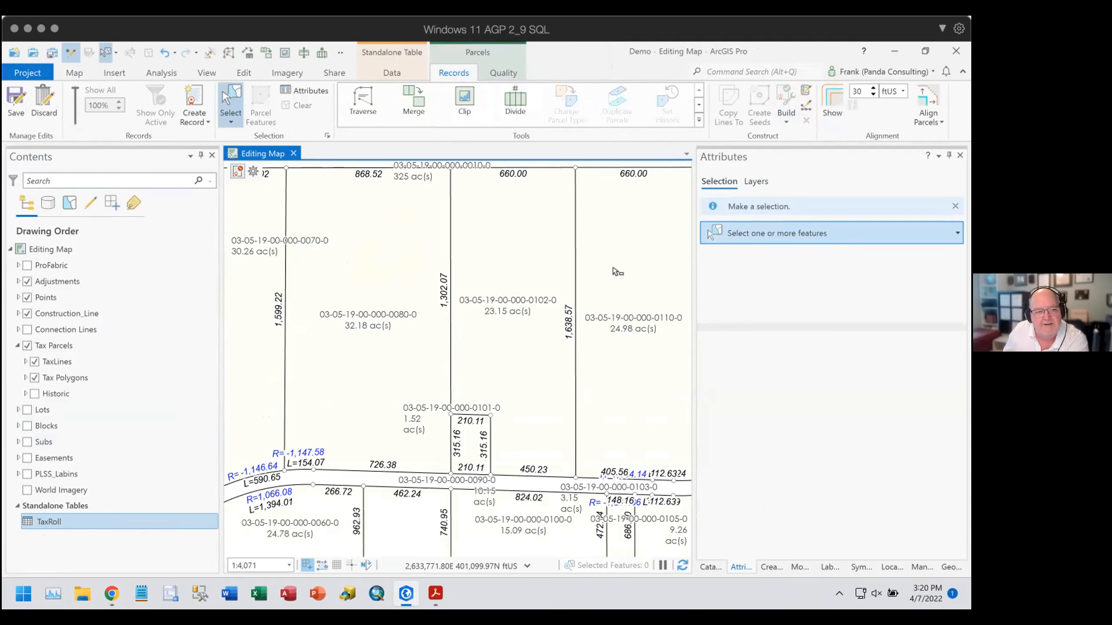
# Open the Fields design view of the TaxLines layer.
pyautogui.rightClick(66, 360)
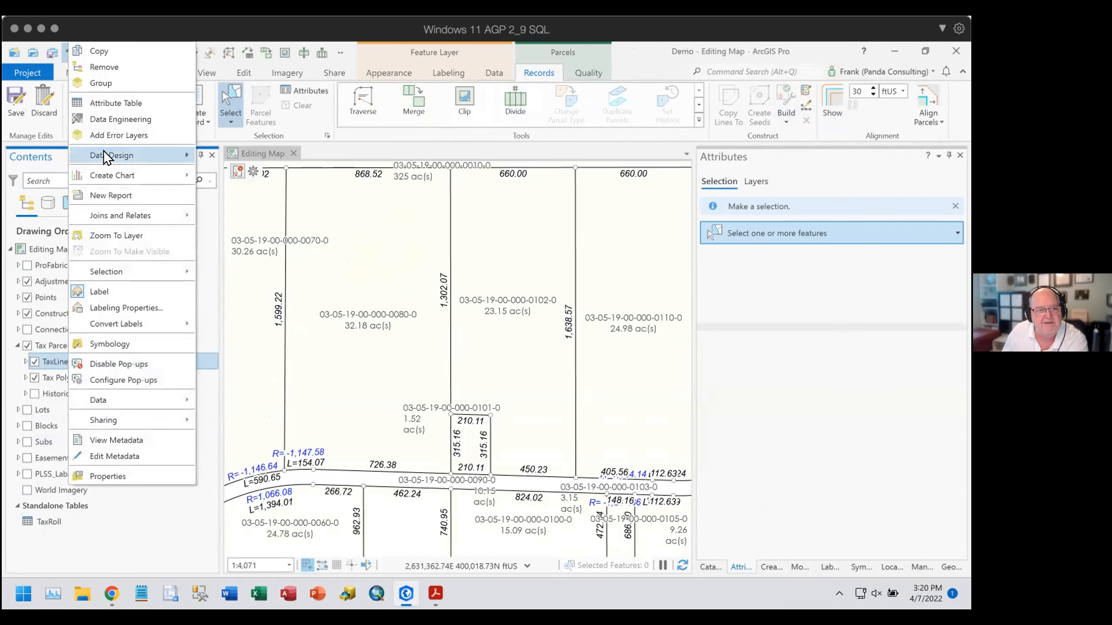
pyautogui.moveTo(197, 158)
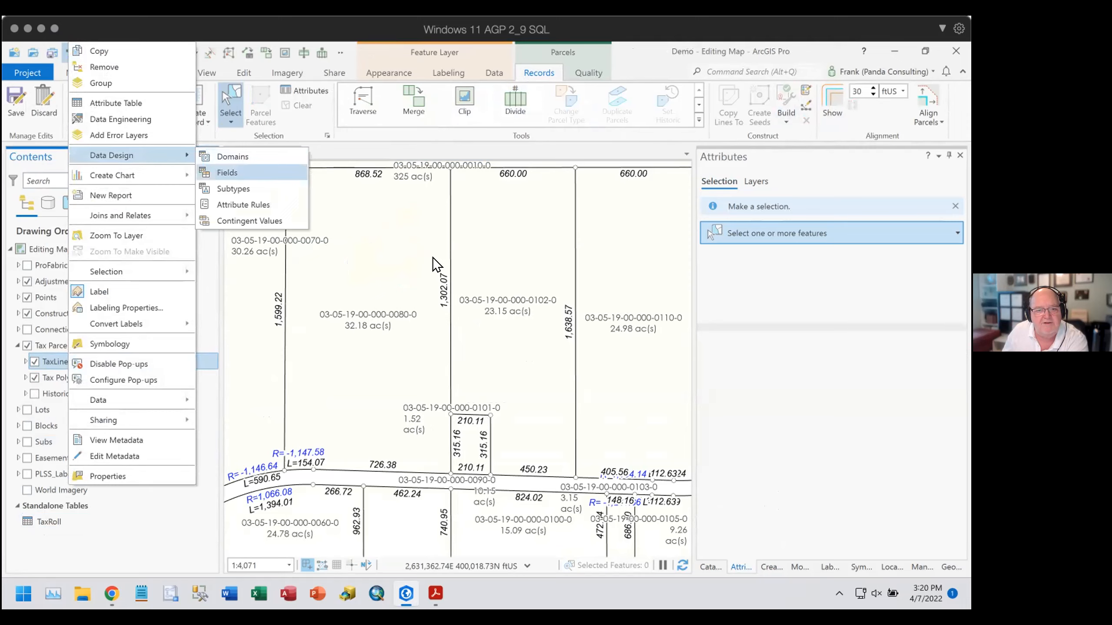
pyautogui.click(254, 171)
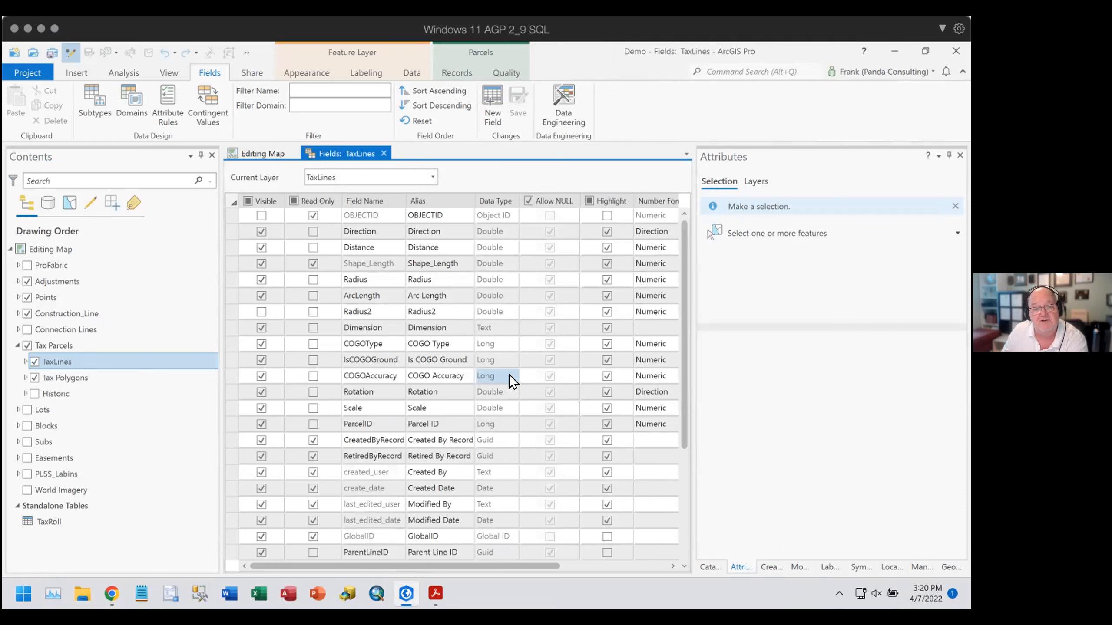
# Examine the Distance and COGOType fields of TaxLines, including their Domain and Default columns.
pyautogui.click(231, 246)
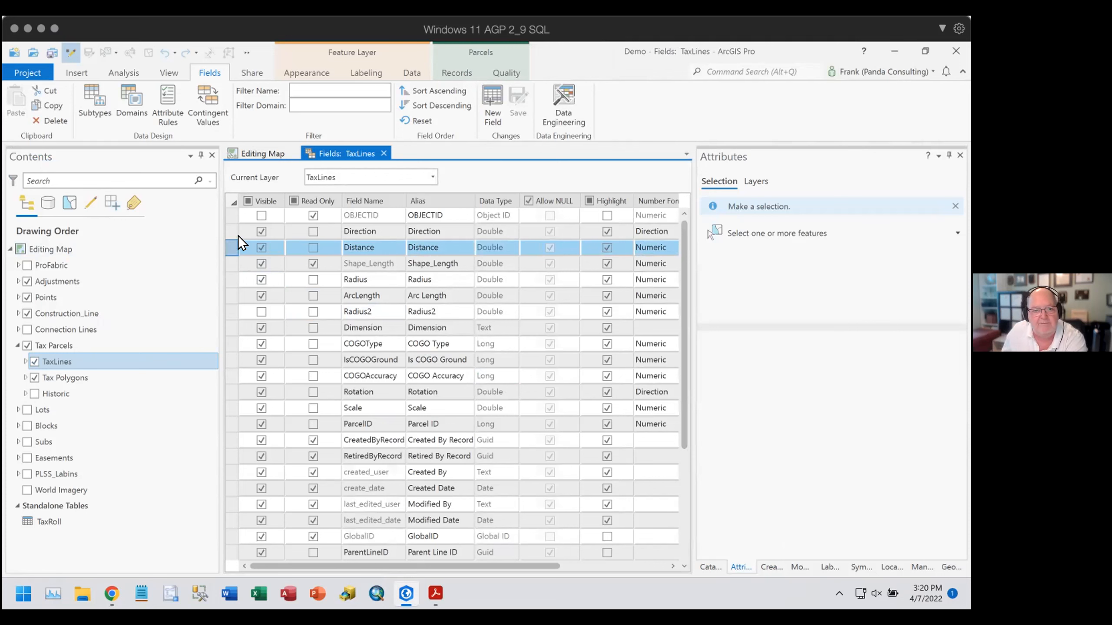
pyautogui.click(230, 342)
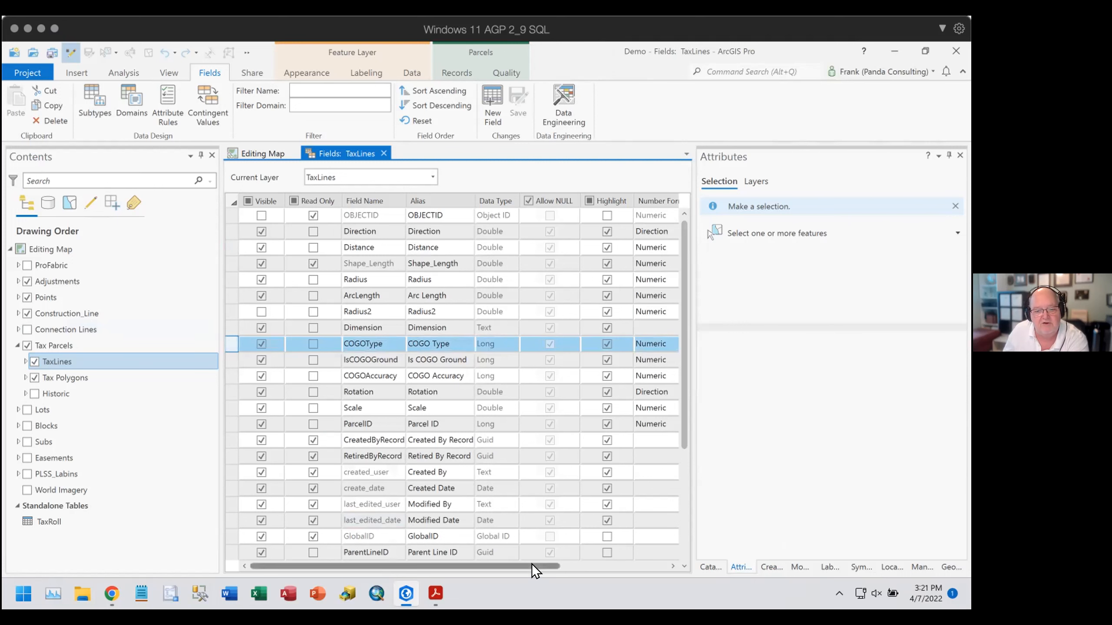
pyautogui.moveTo(532, 564); pyautogui.dragTo(563, 563)
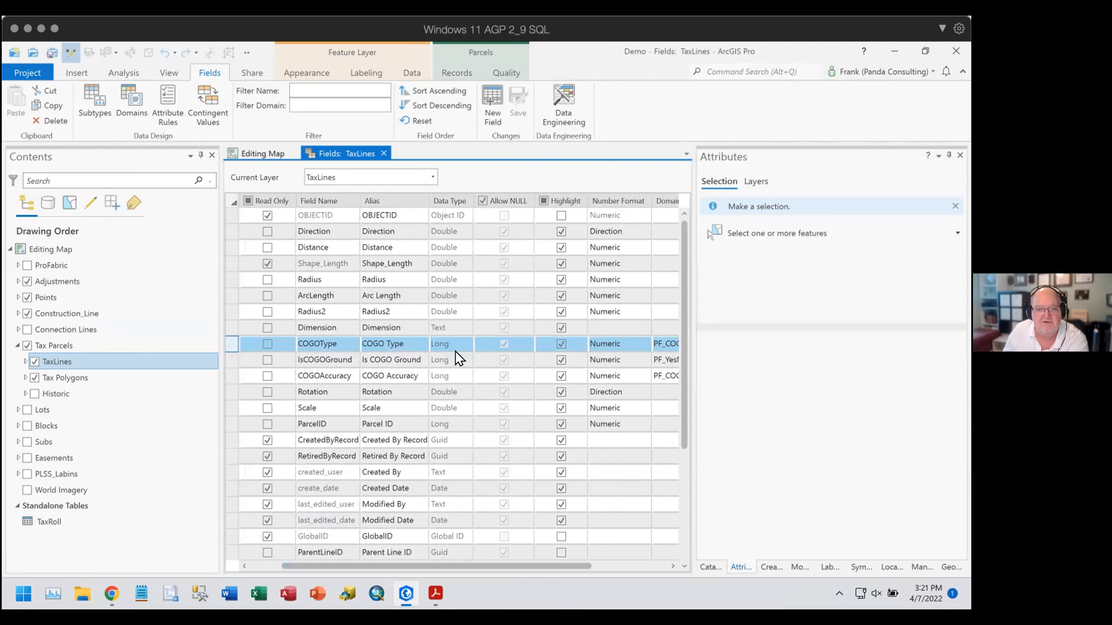
pyautogui.moveTo(571, 564); pyautogui.dragTo(692, 564)
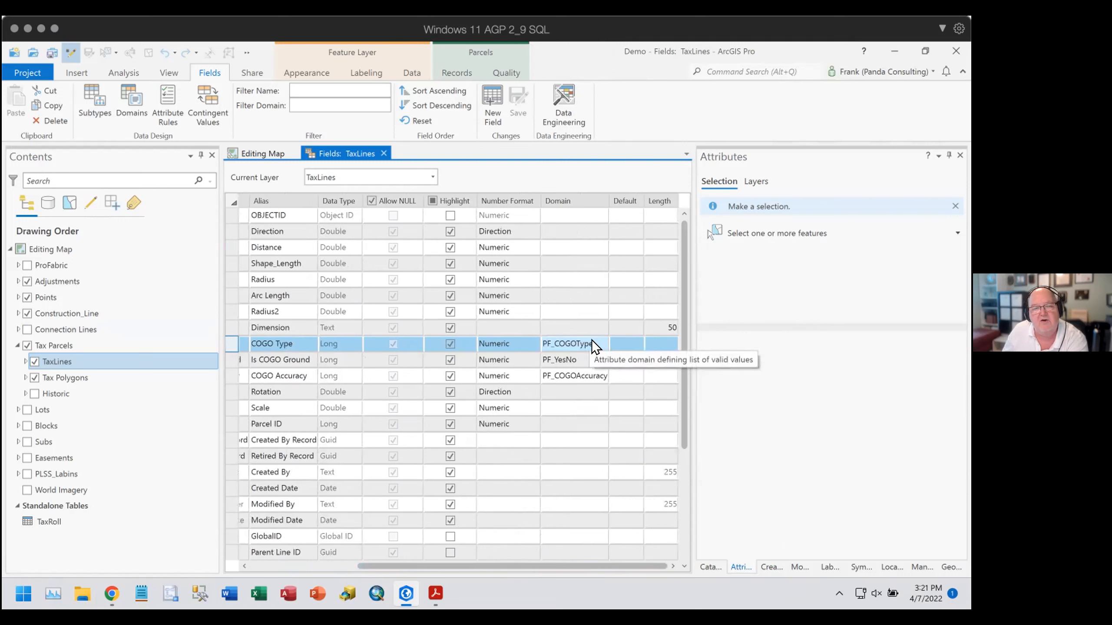
# Display the available default values for the COGO Type field and leave the default empty.
pyautogui.click(625, 343)
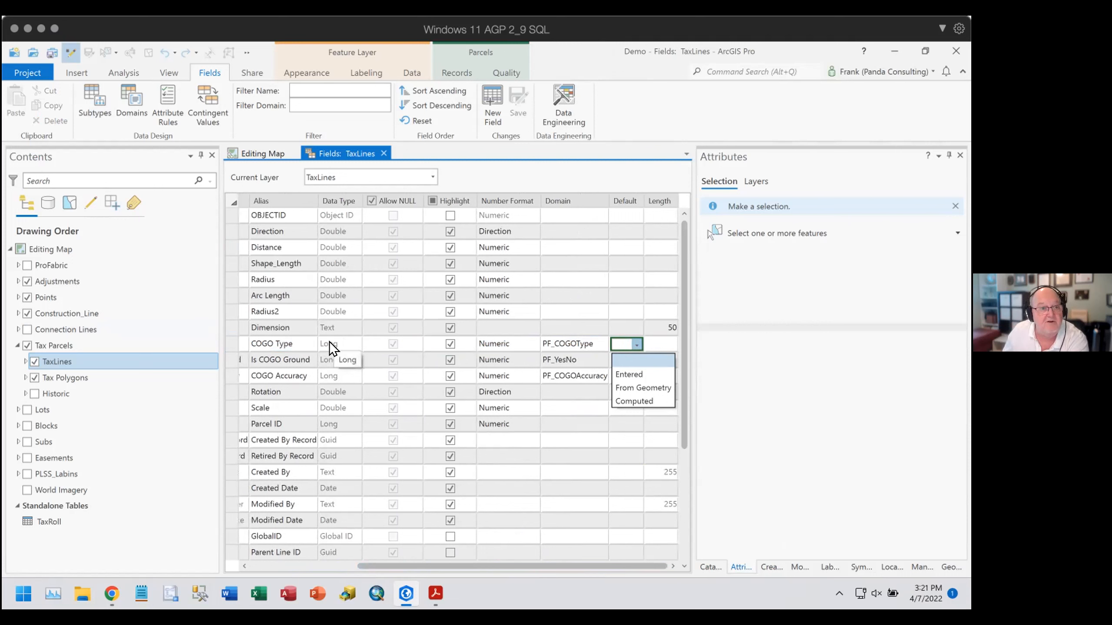
pyautogui.click(656, 374)
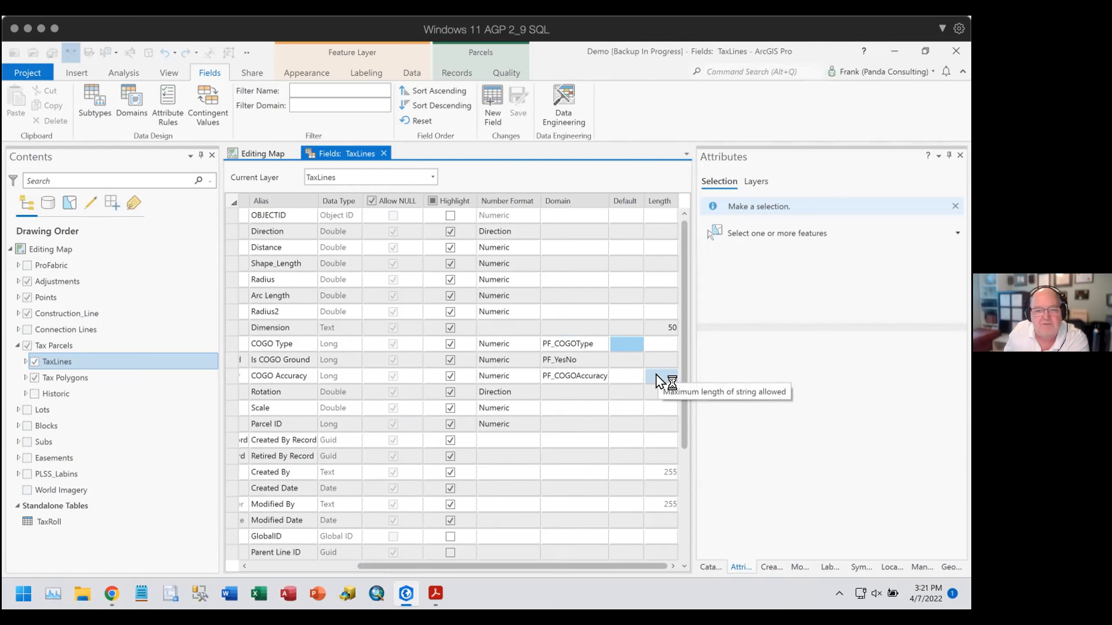
pyautogui.click(636, 340)
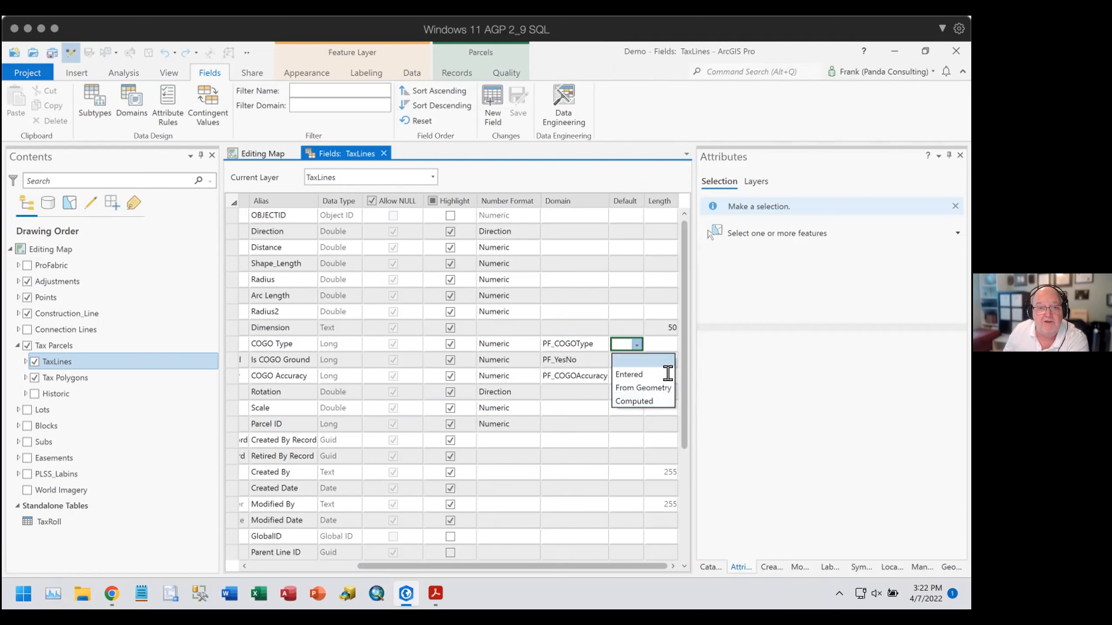
pyautogui.click(230, 340)
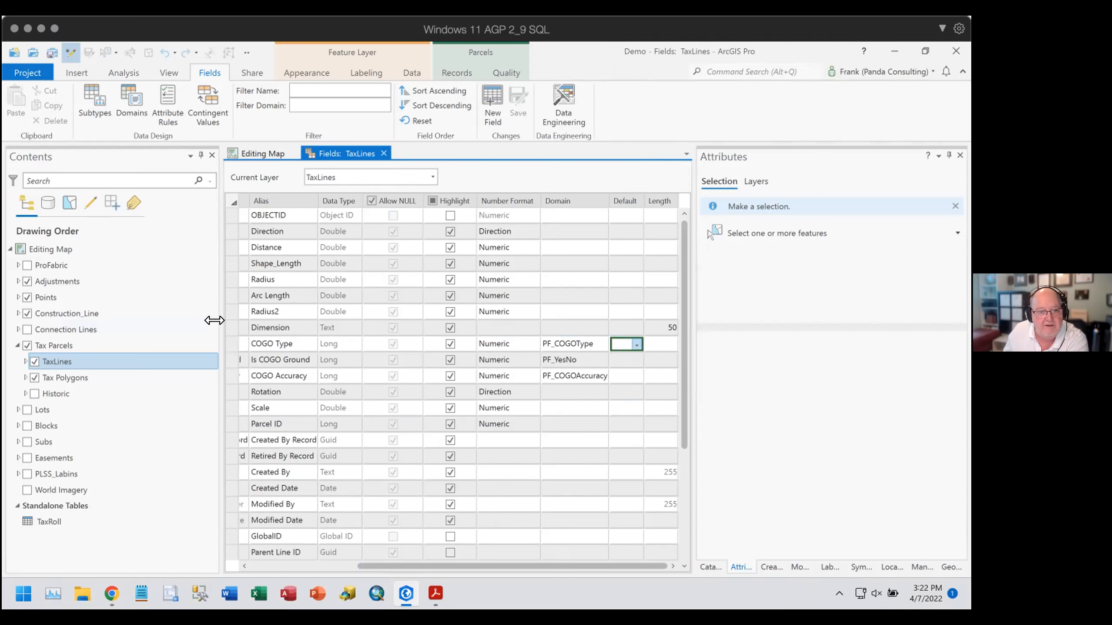
# Highlight the Dimension, Direction, Distance and COGO Type fields of TaxLines in turn to review their definitions.
pyautogui.click(226, 324)
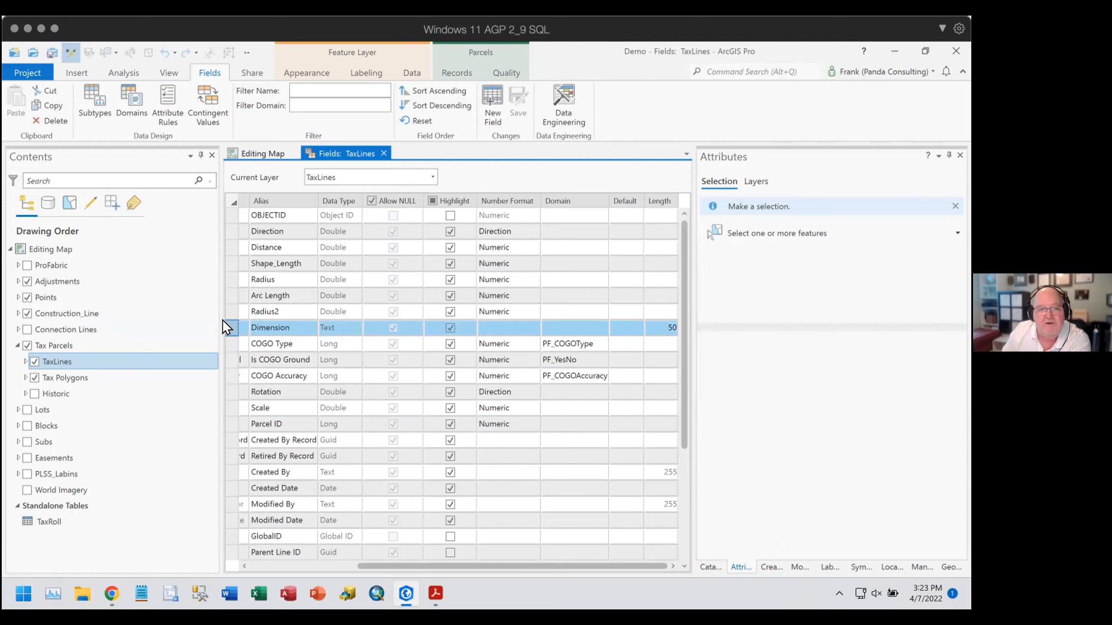
pyautogui.click(228, 230)
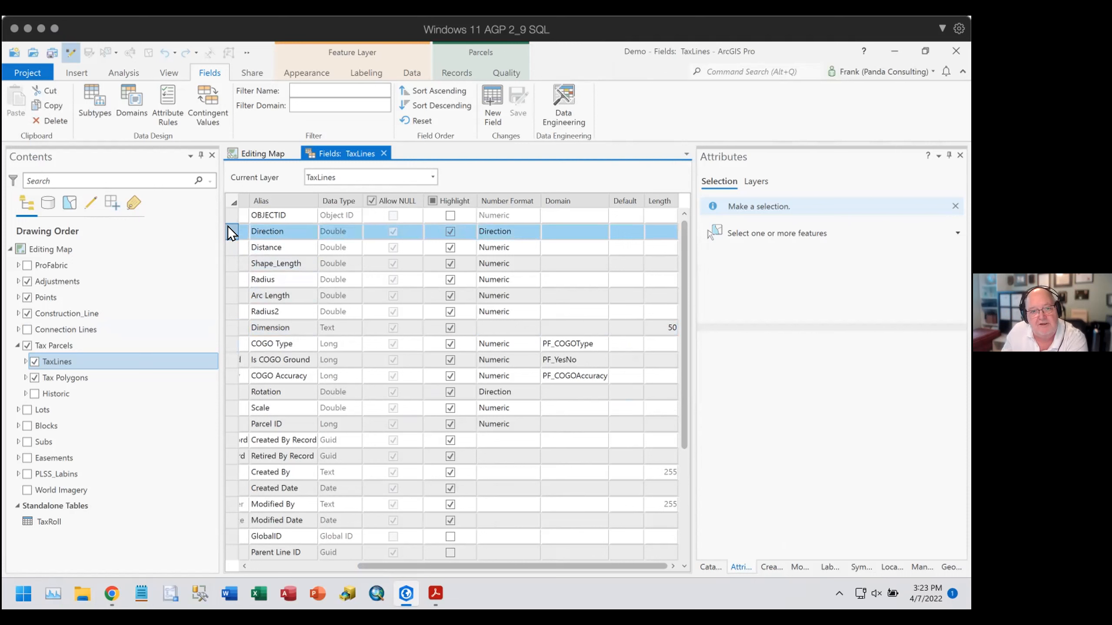
pyautogui.click(230, 248)
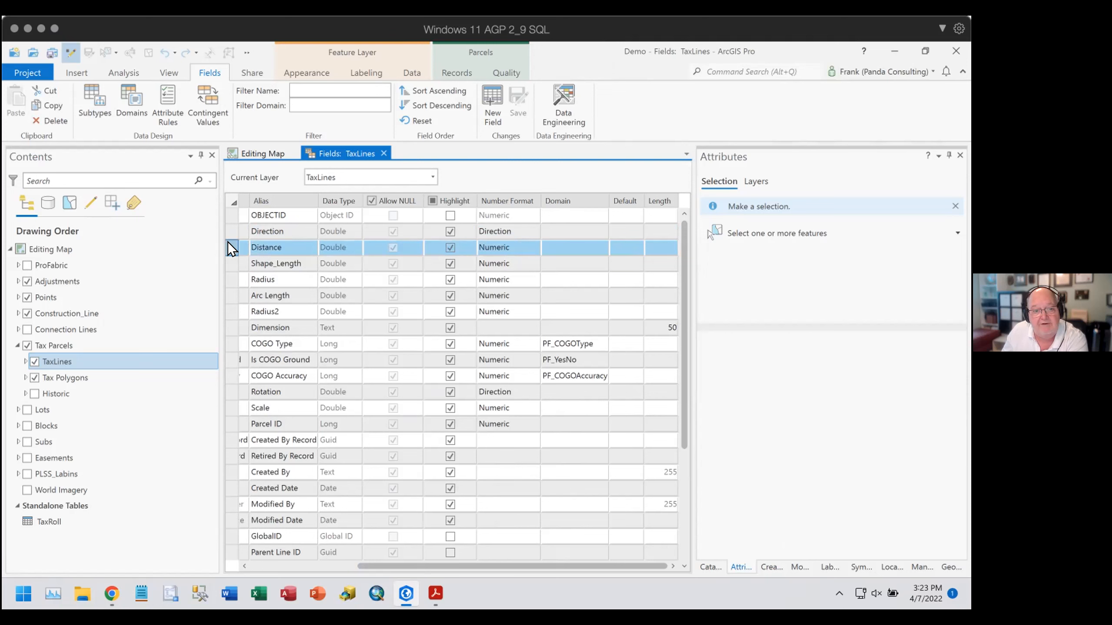
pyautogui.click(231, 344)
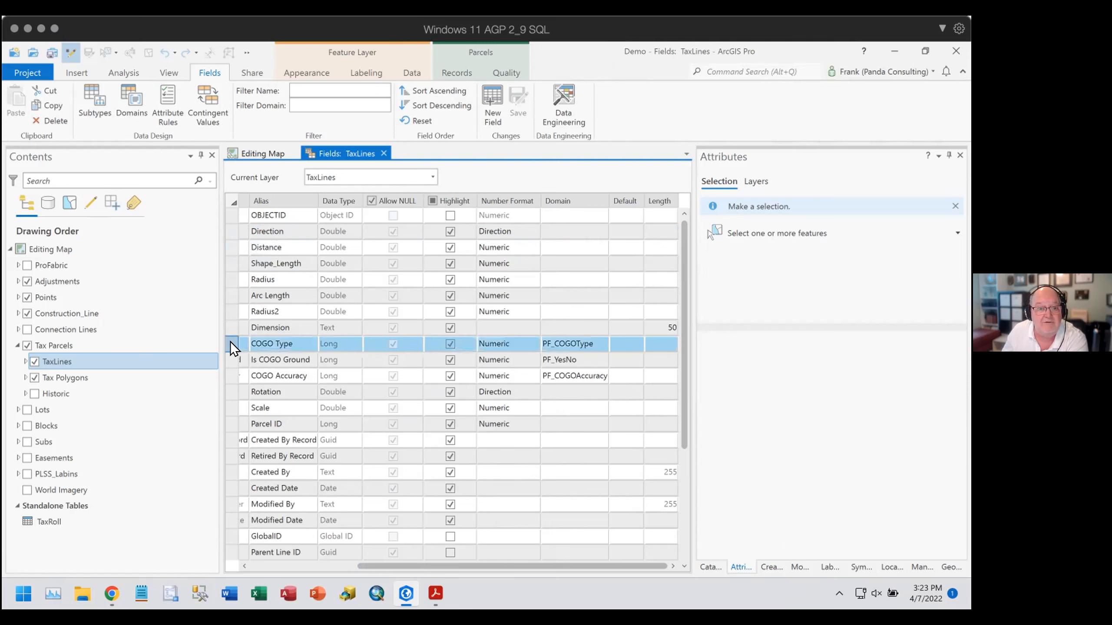
# Highlight the Distance, Dimension, COGO Type and Arc Length fields of TaxLines in turn to review how they relate.
pyautogui.click(231, 247)
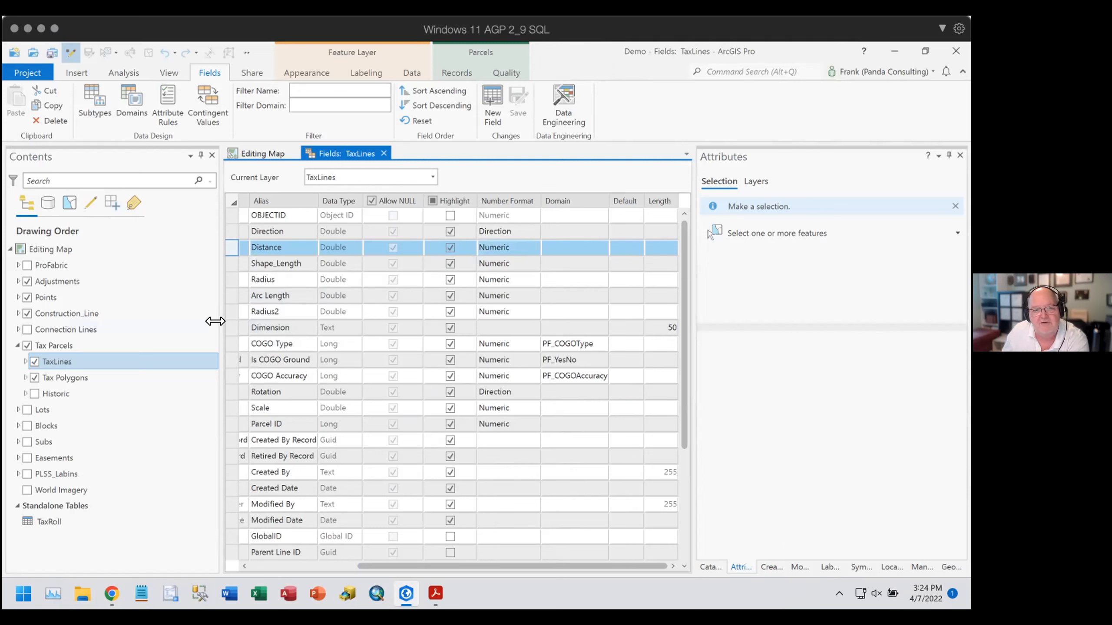
pyautogui.click(229, 328)
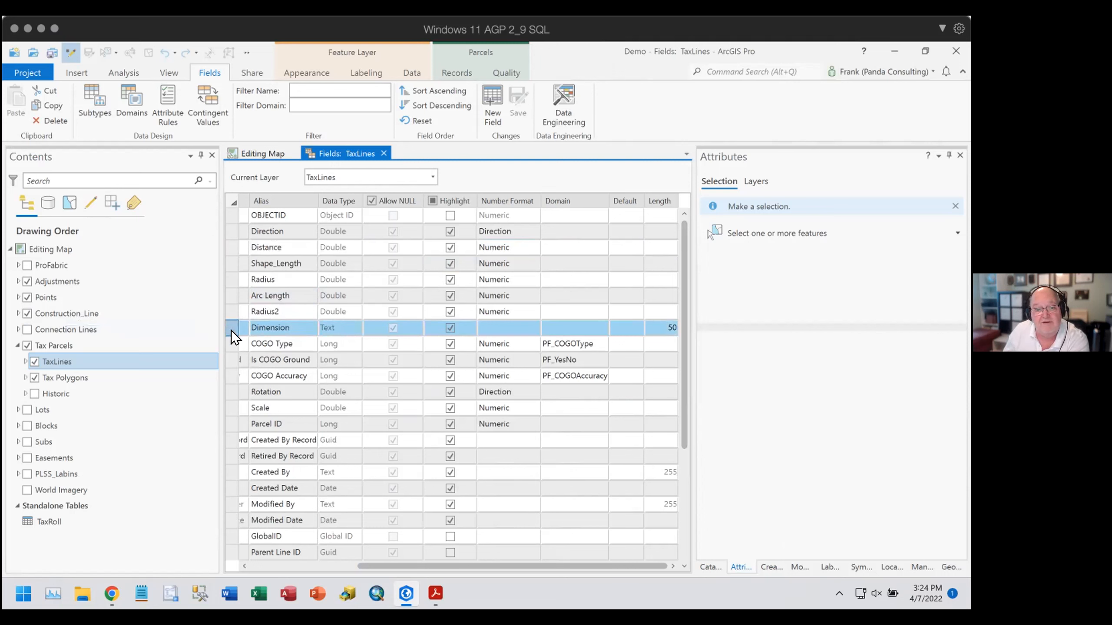
pyautogui.click(232, 345)
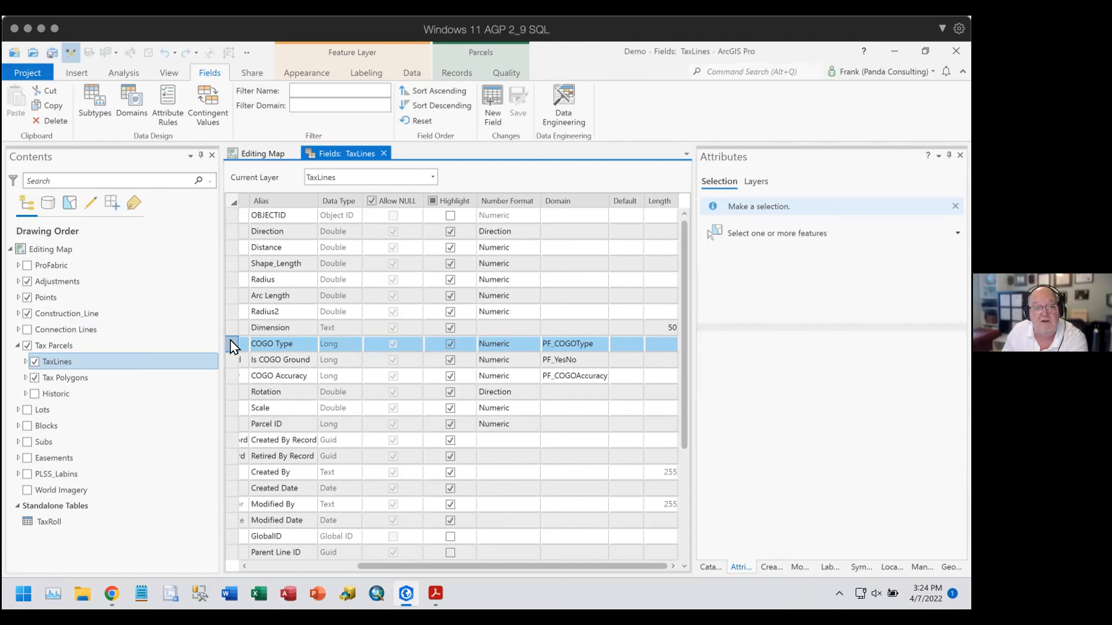
pyautogui.click(231, 248)
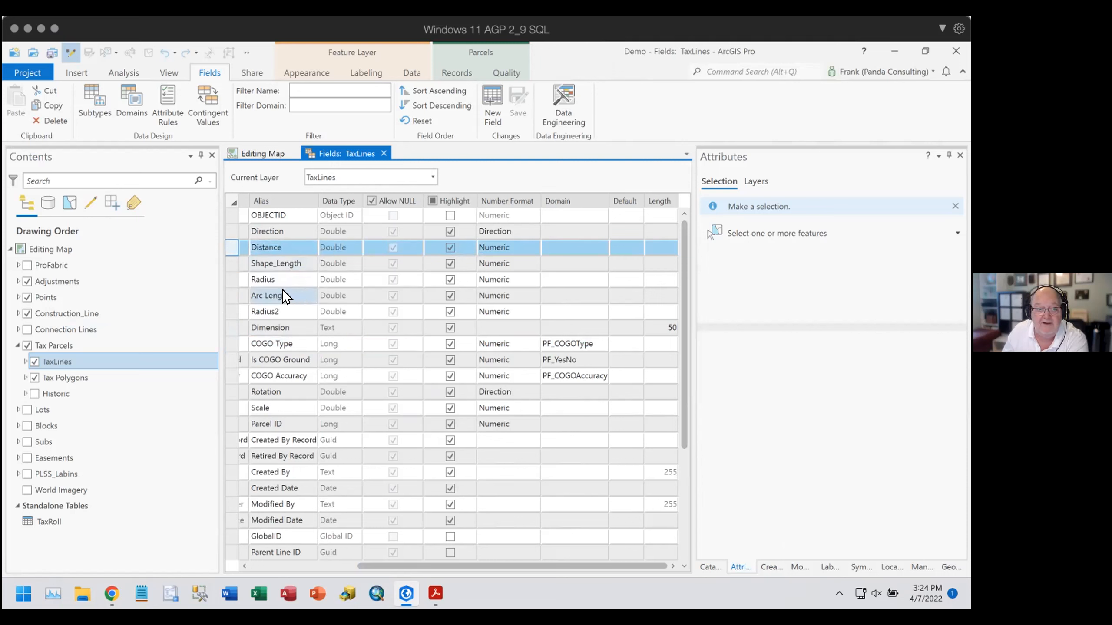
pyautogui.click(229, 296)
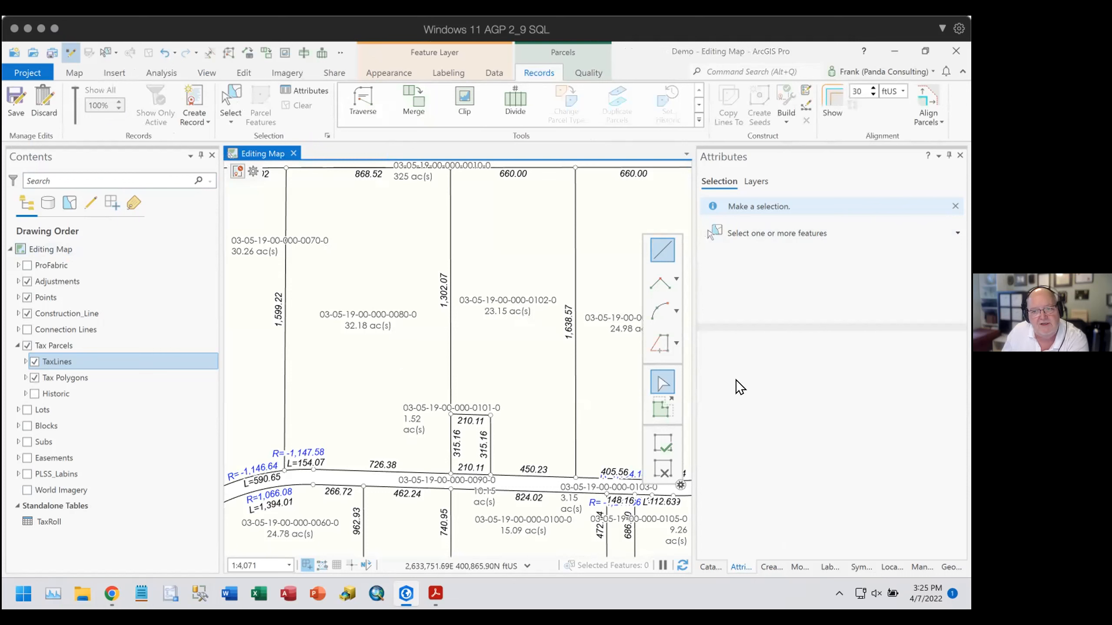
# Draw a TaxLines line inside the 32.18-acre parcel with direction 45-00-00-1 and distance 200 ft, and show its attributes.
pyautogui.click(766, 567)
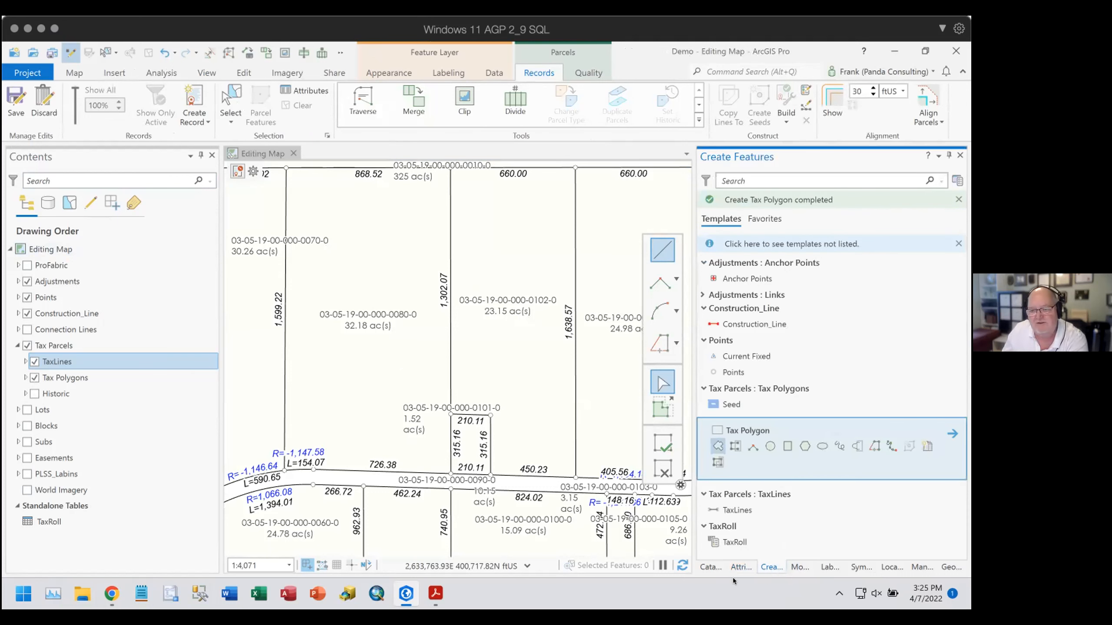
pyautogui.click(711, 505)
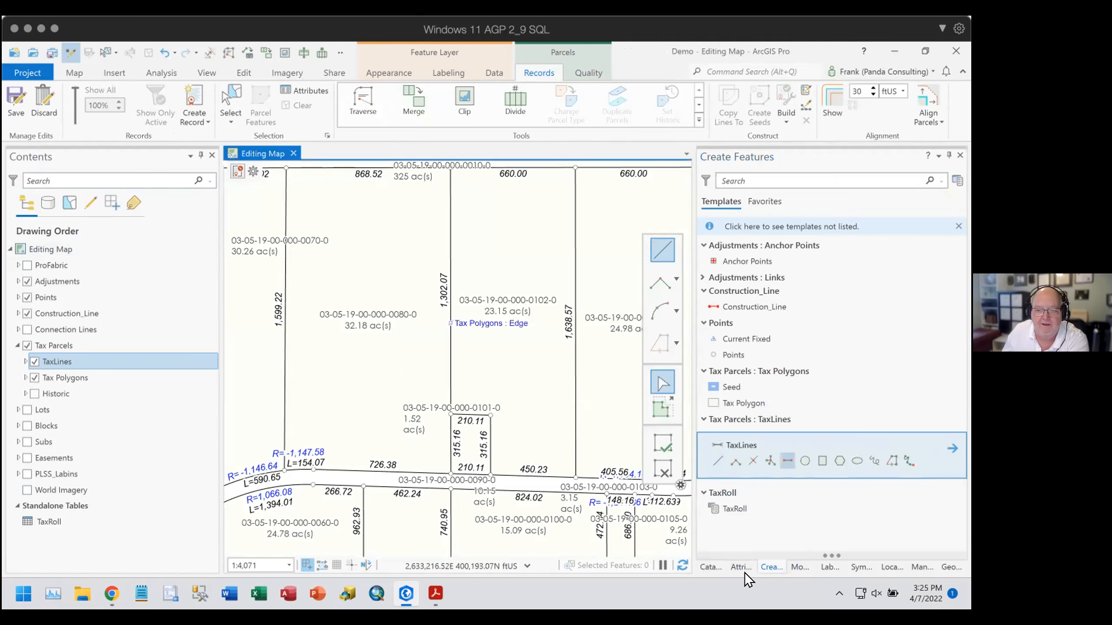
pyautogui.click(318, 291)
pyautogui.rightClick(347, 267)
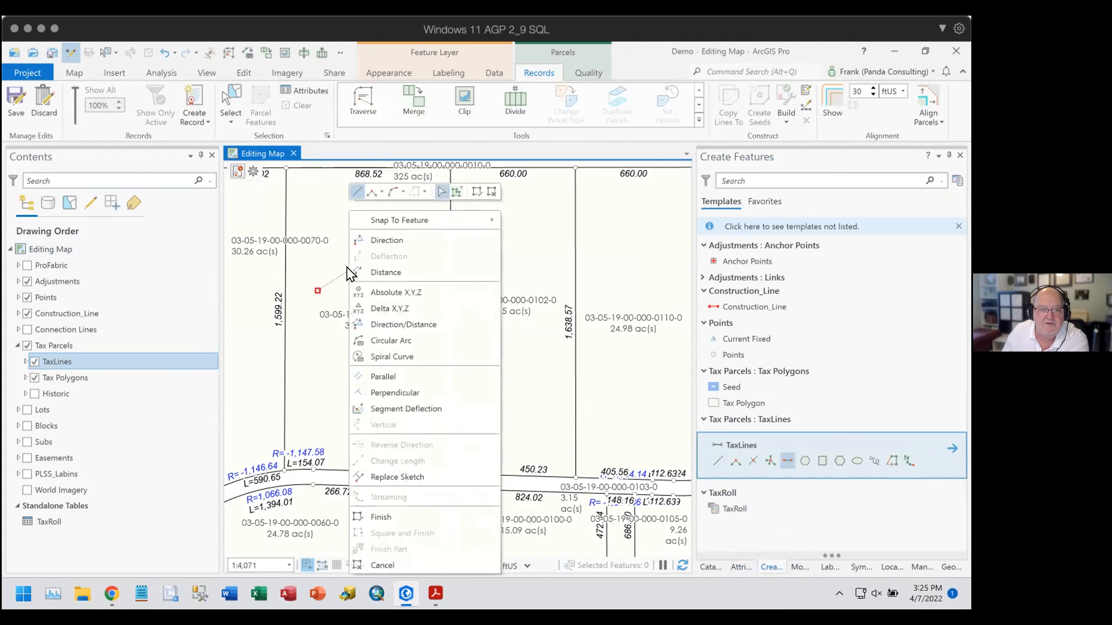
pyautogui.click(404, 318)
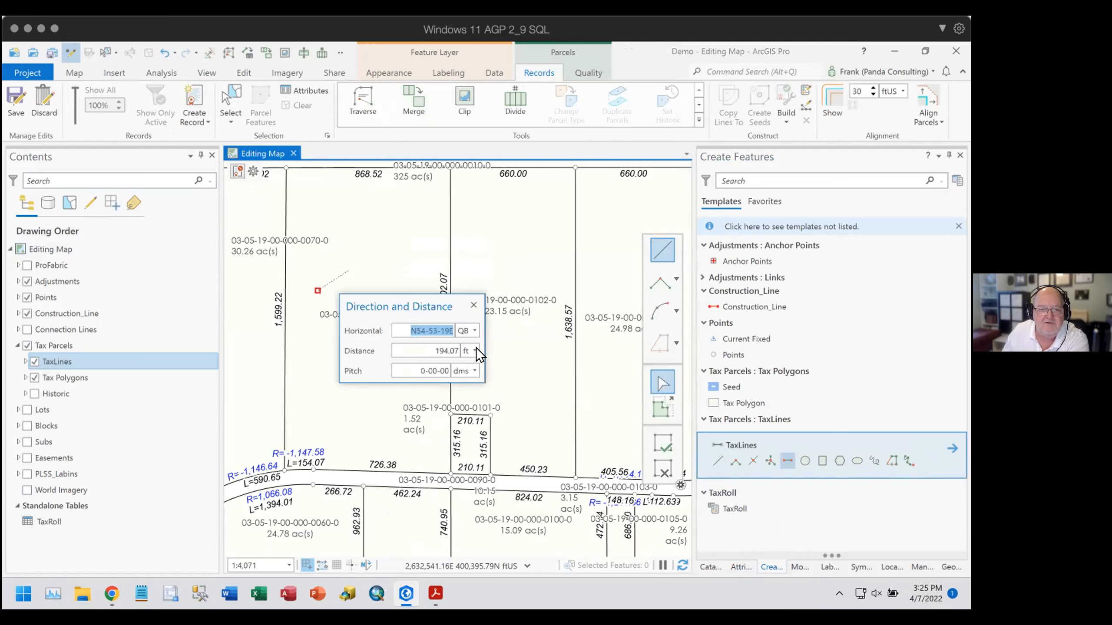
pyautogui.write('45-00-00')
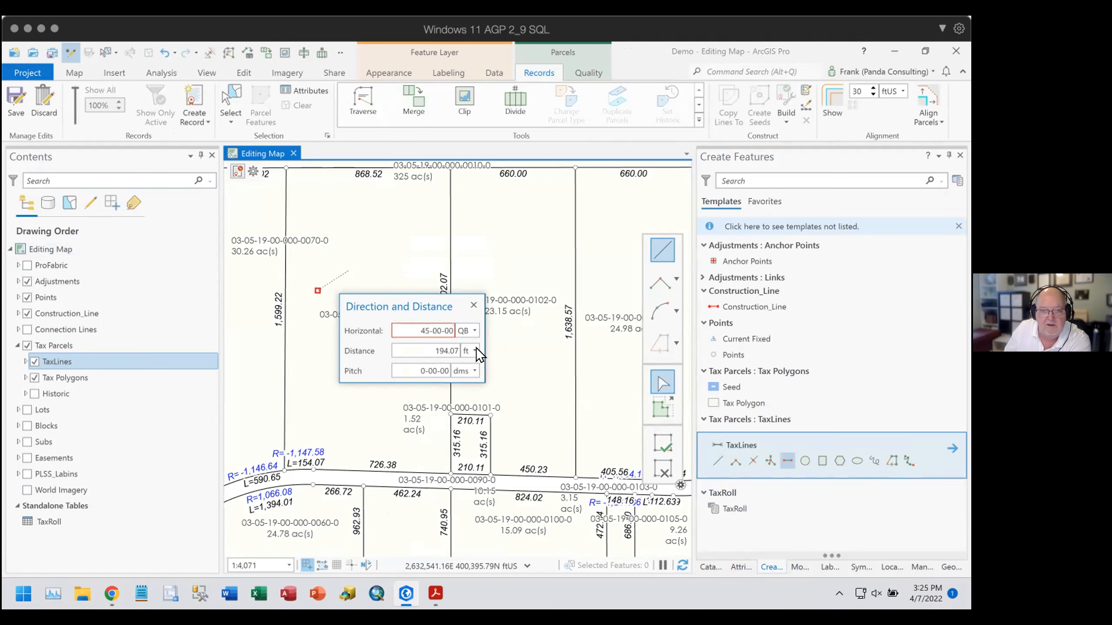
pyautogui.write('-1')
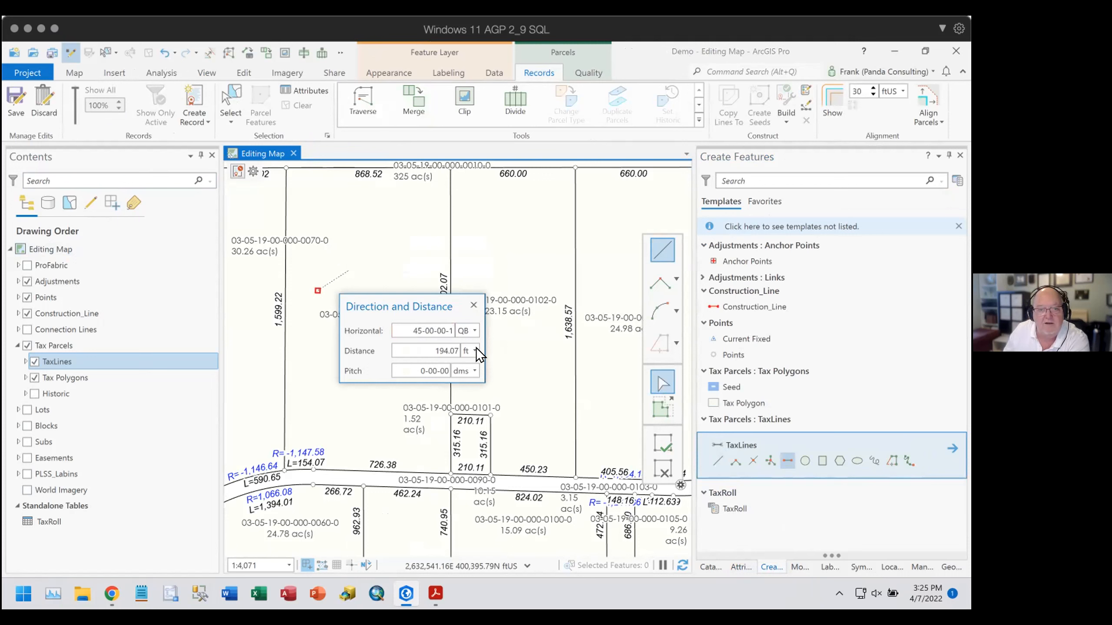
pyautogui.click(447, 351)
pyautogui.write('2')
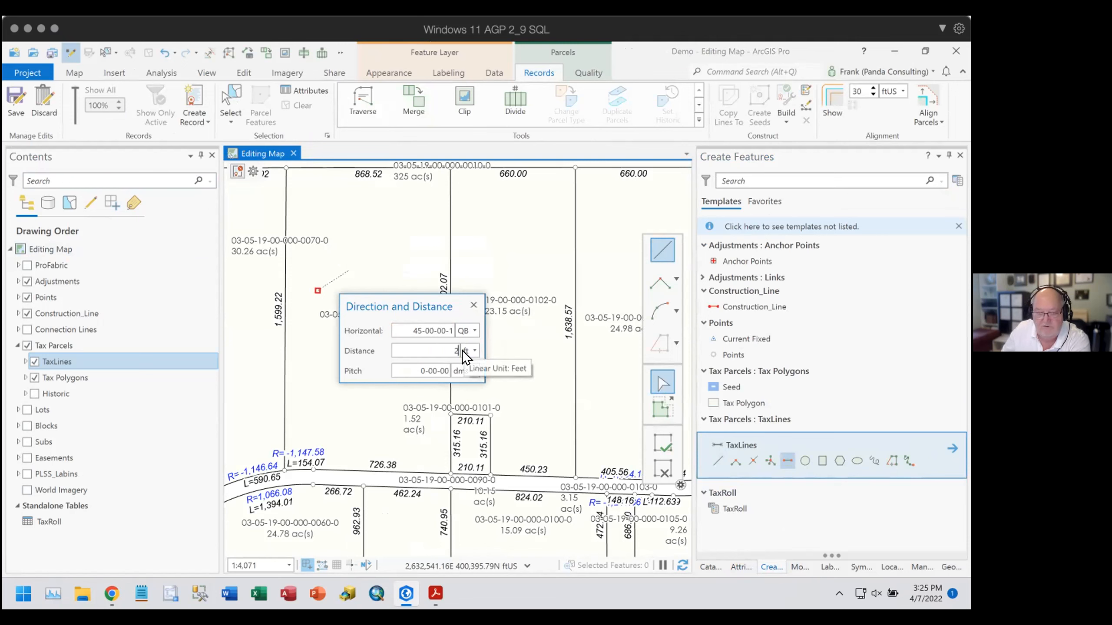
pyautogui.write('00')
pyautogui.press('Return')
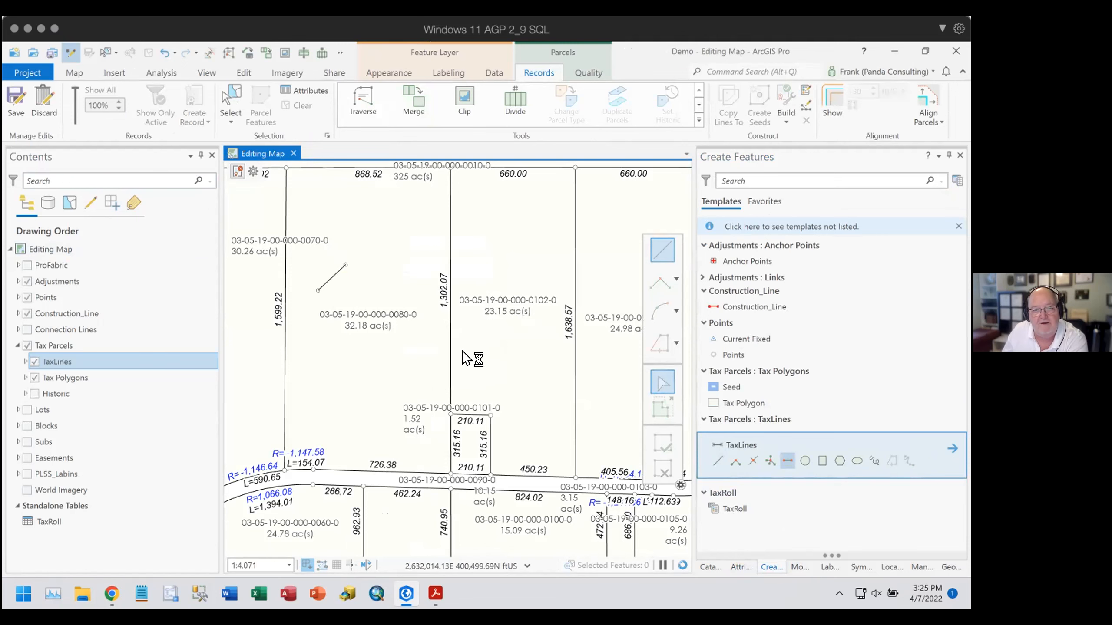
pyautogui.click(743, 565)
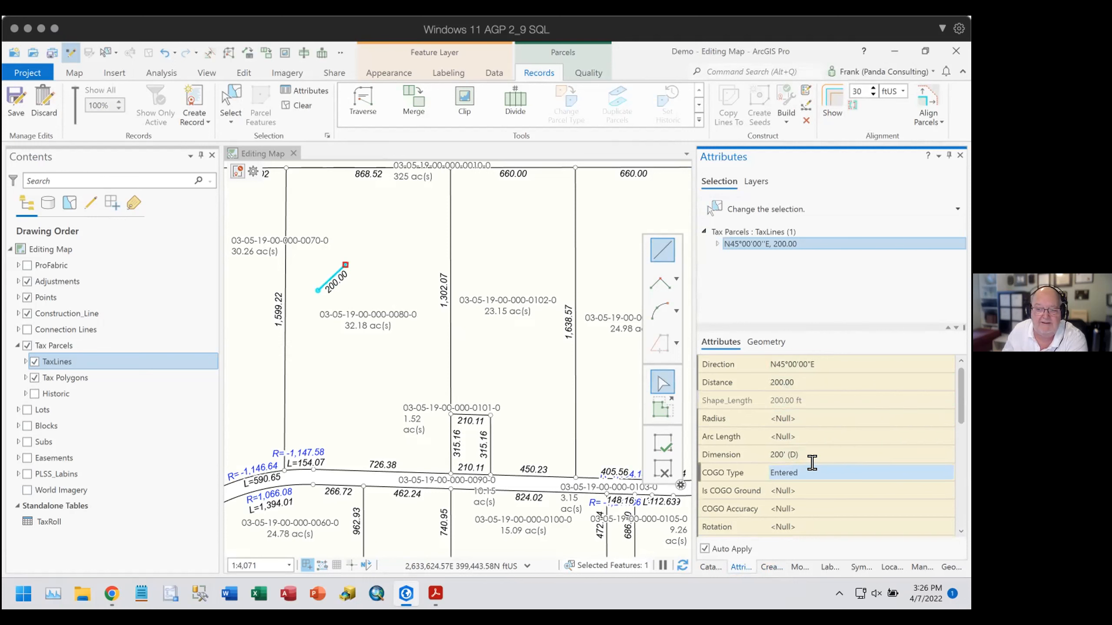
pyautogui.moveTo(718, 456)
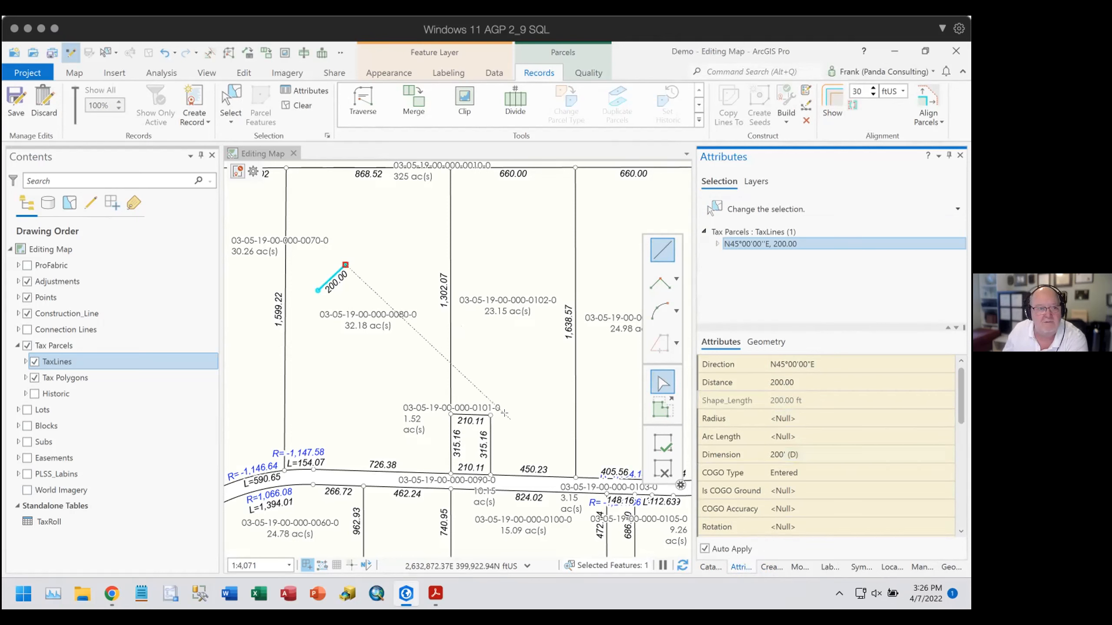
# Open the attribute rules of TaxLines and show the Calc Dimension rule's expression in an enlarged Expression Builder.
pyautogui.rightClick(45, 360)
pyautogui.moveTo(101, 156)
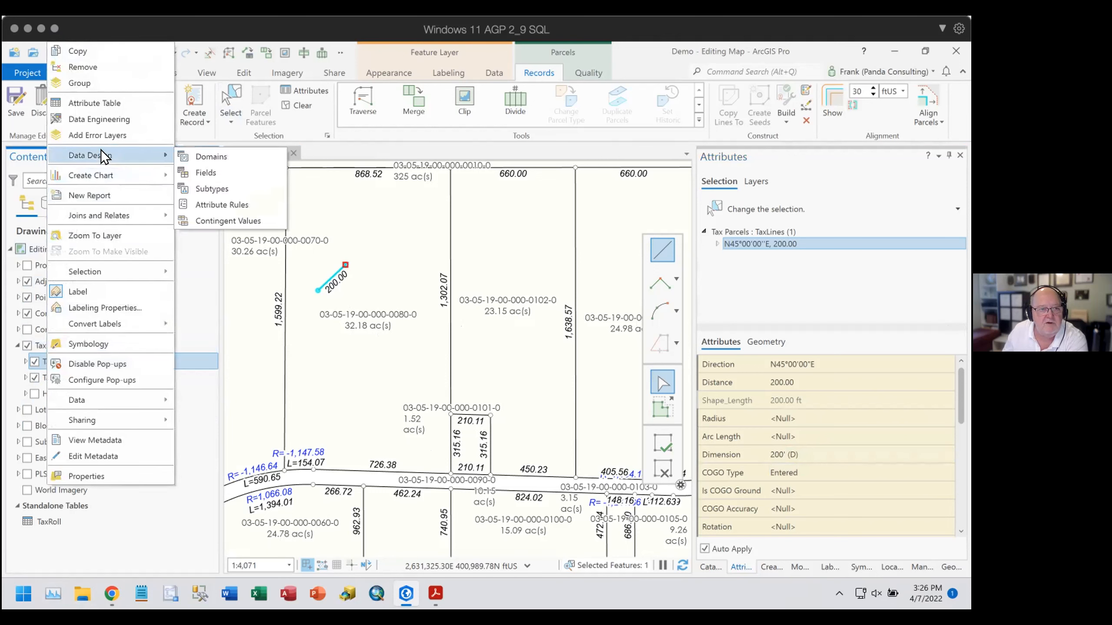
pyautogui.click(199, 204)
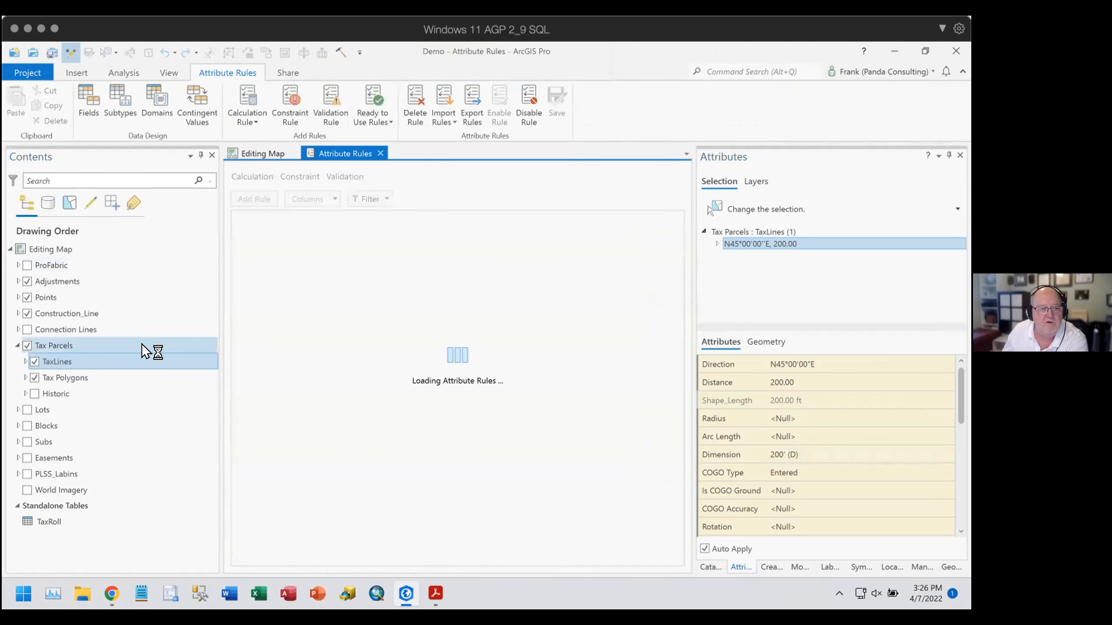
pyautogui.click(60, 361)
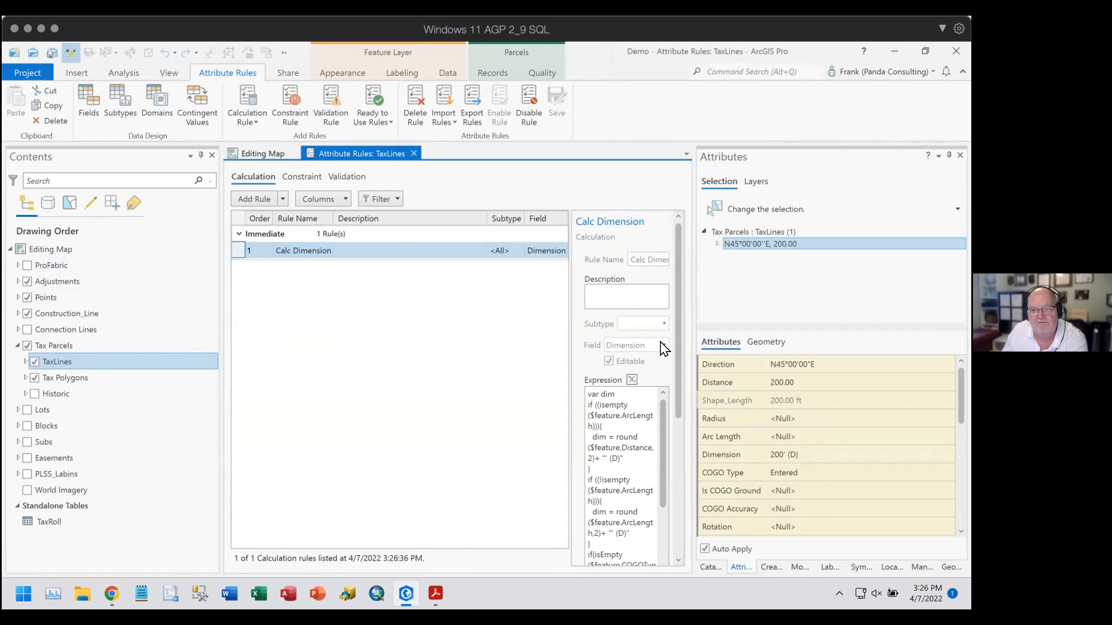
pyautogui.click(631, 379)
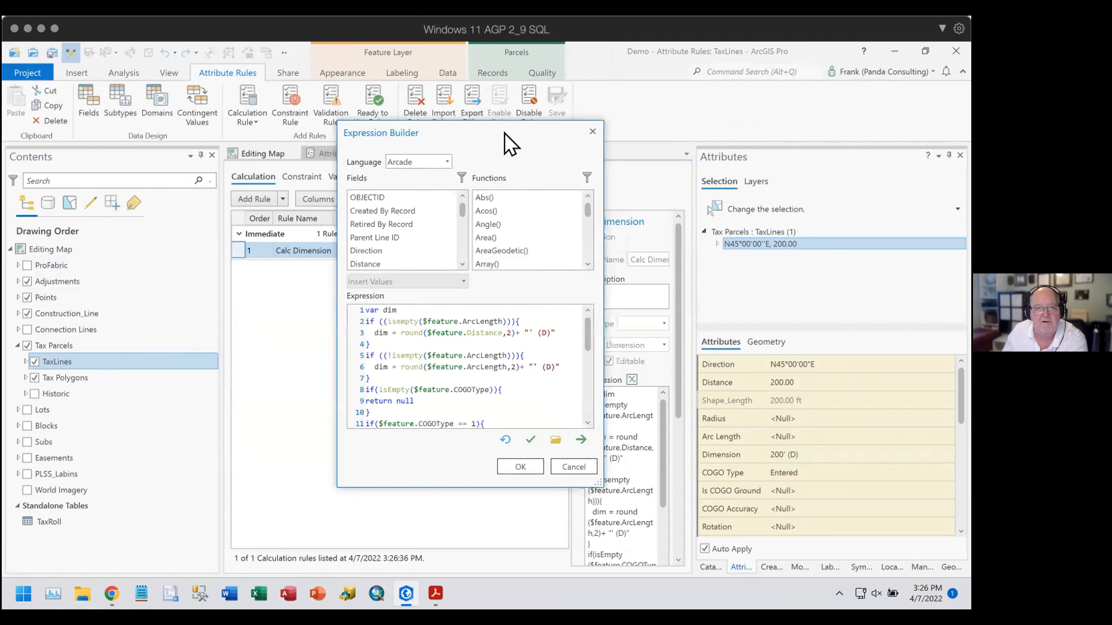
pyautogui.moveTo(503, 134); pyautogui.dragTo(359, 91)
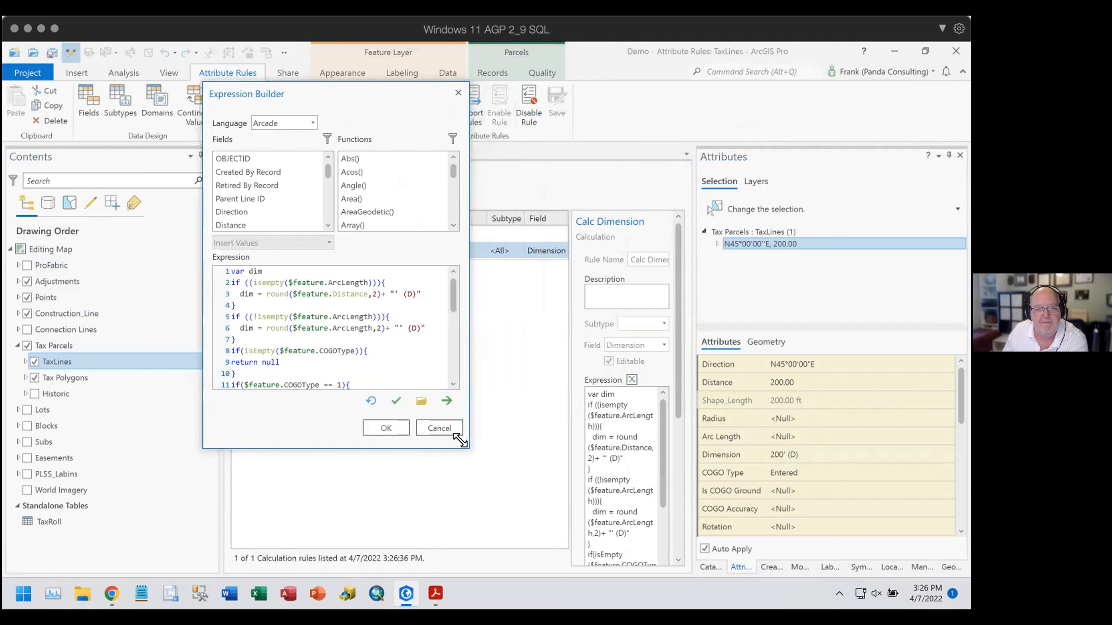
pyautogui.moveTo(463, 444); pyautogui.dragTo(683, 573)
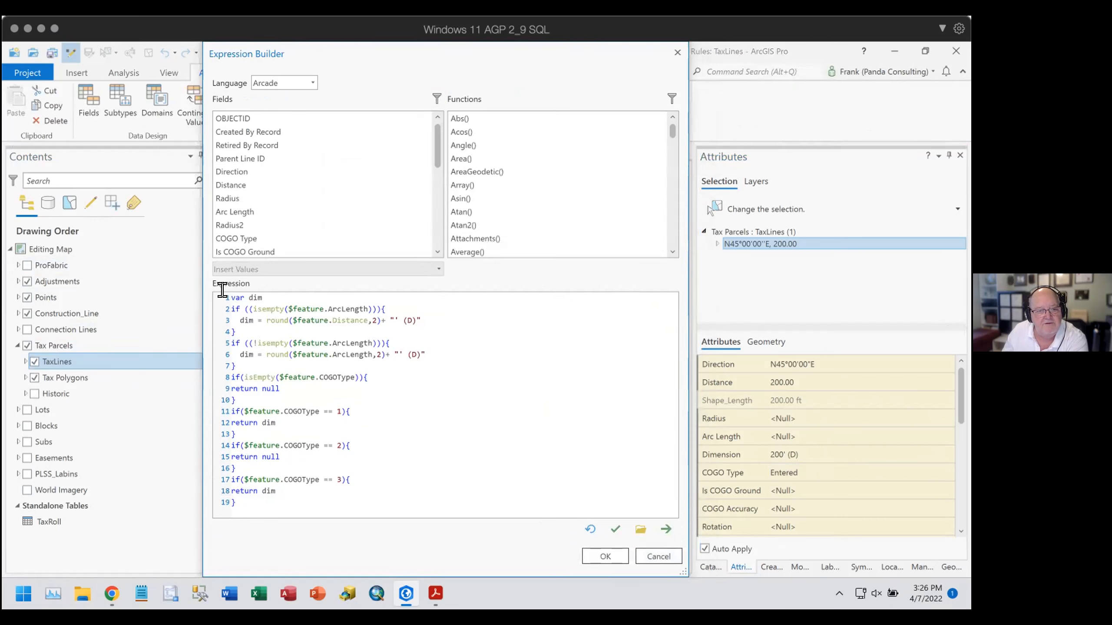
# Examine the dim variable declaration and the condition testing for an empty ArcLength in the Calc Dimension expression.
pyautogui.moveTo(227, 294); pyautogui.dragTo(263, 293)
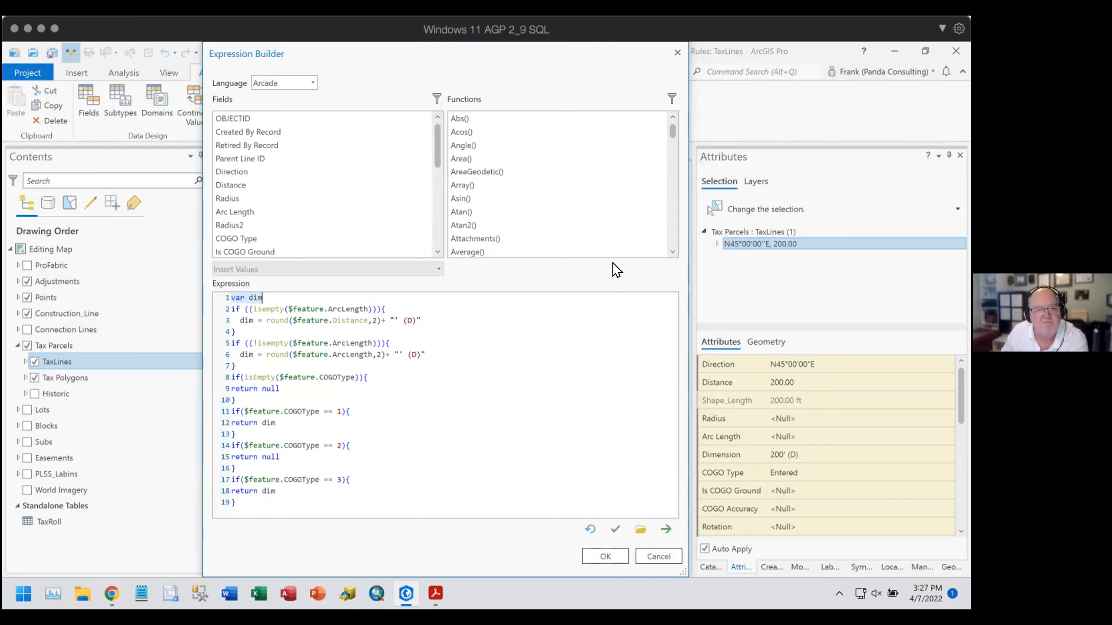
pyautogui.click(488, 300)
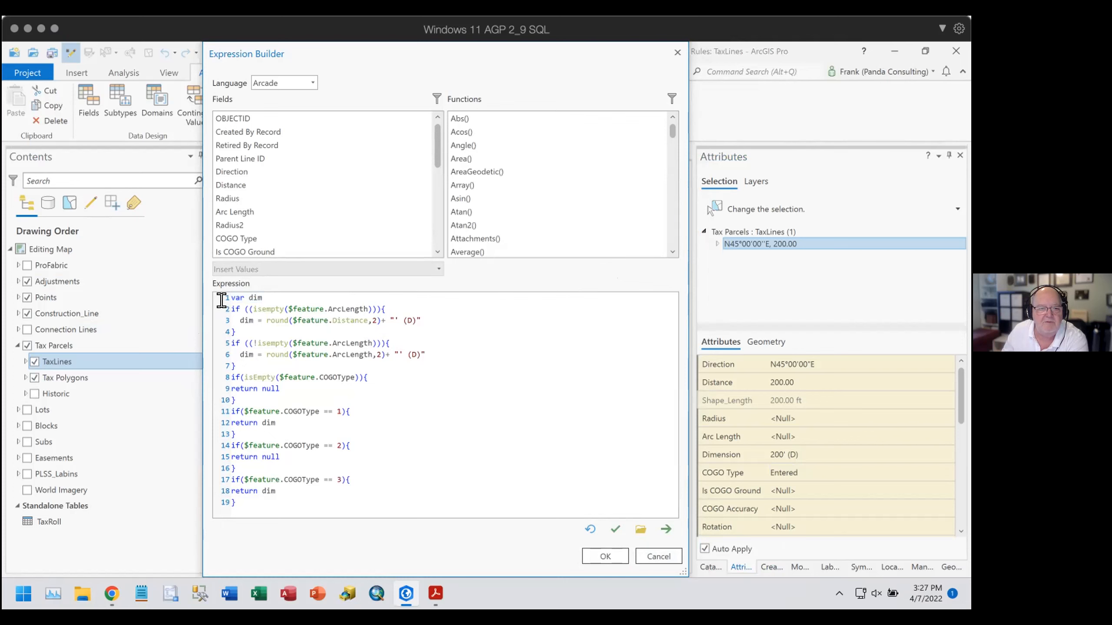
pyautogui.moveTo(224, 309); pyautogui.dragTo(357, 321)
pyautogui.click(442, 320)
pyautogui.moveTo(328, 309); pyautogui.dragTo(368, 309)
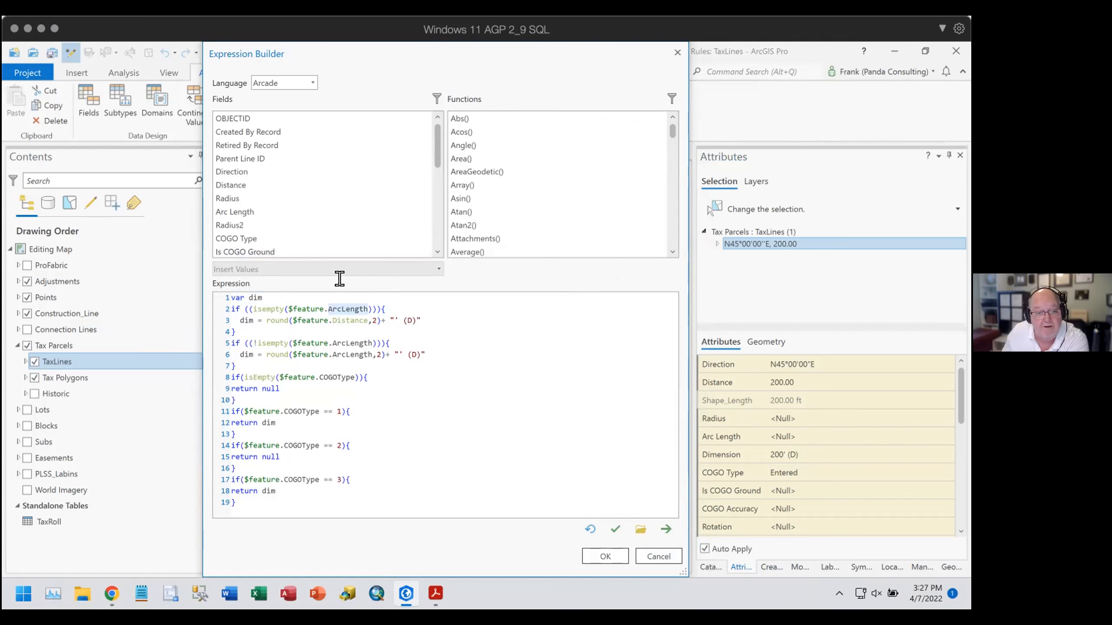
pyautogui.moveTo(254, 309); pyautogui.dragTo(368, 309)
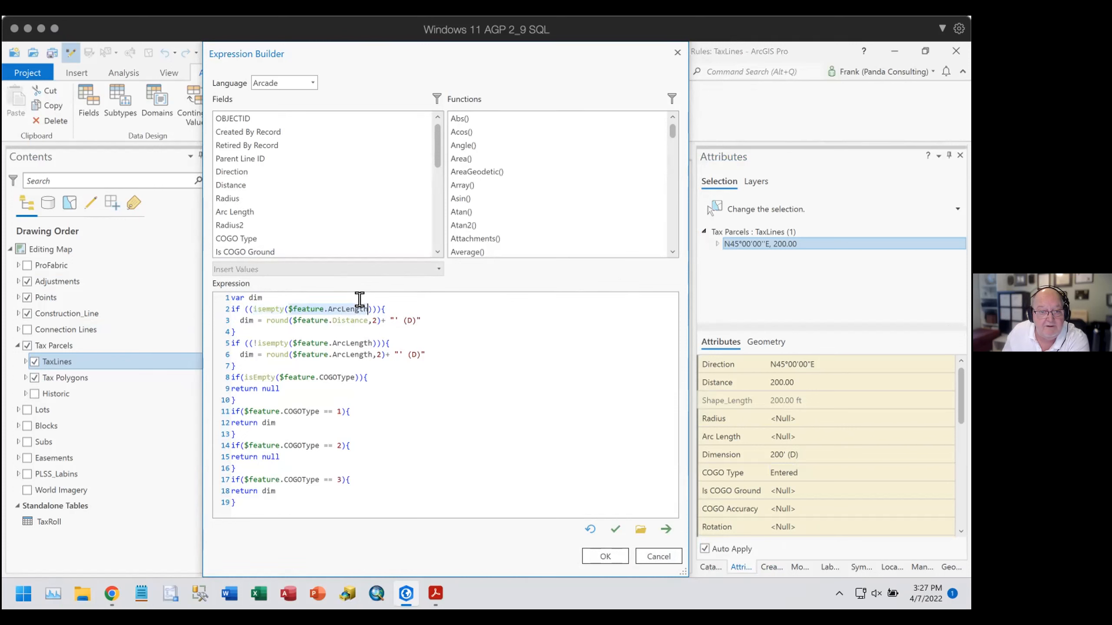
pyautogui.click(383, 305)
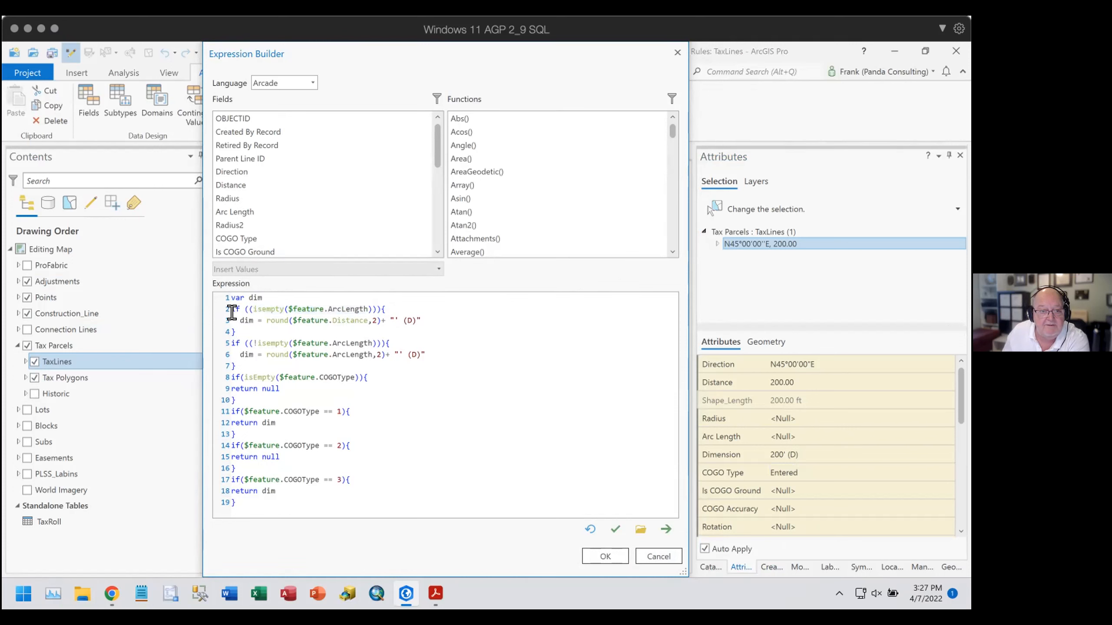
# Examine line 3 of the expression, covering the dim assignment, the rounding of Distance and the (D) suffix.
pyautogui.doubleClick(246, 320)
pyautogui.moveTo(266, 320); pyautogui.dragTo(291, 320)
pyautogui.doubleClick(357, 320)
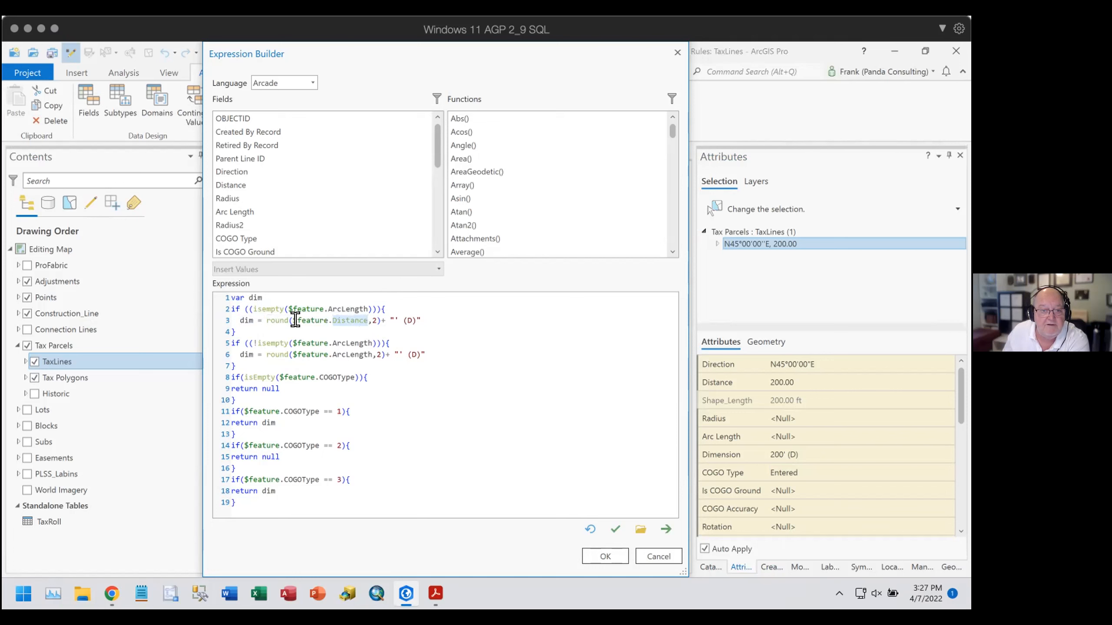
pyautogui.moveTo(267, 320); pyautogui.dragTo(376, 320)
pyautogui.click(383, 311)
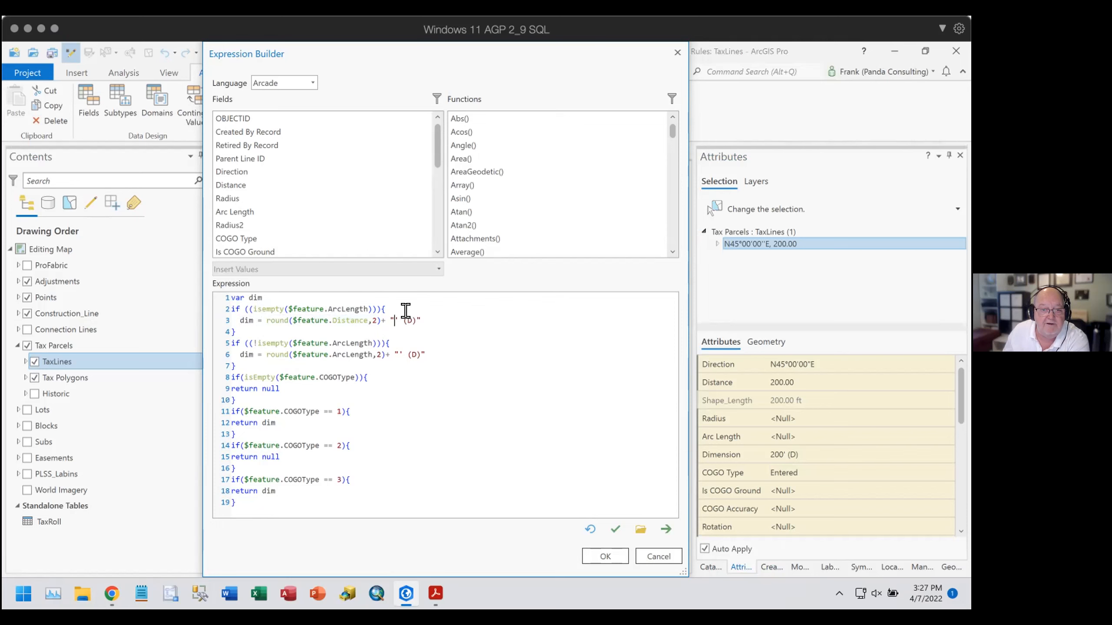
pyautogui.moveTo(392, 311); pyautogui.dragTo(407, 311)
pyautogui.click(440, 302)
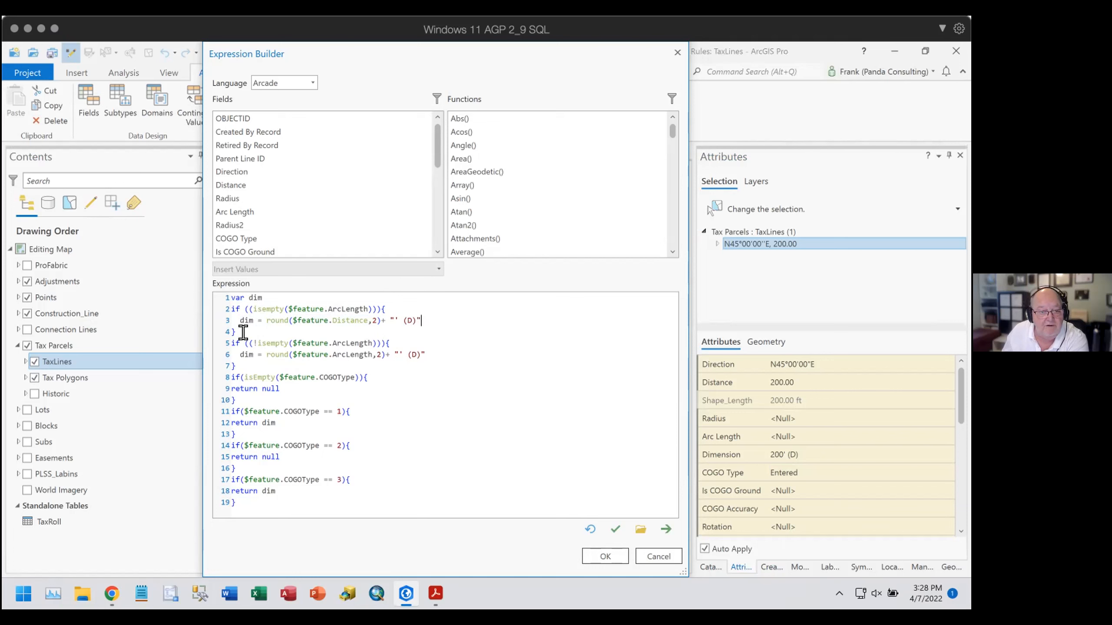
# Examine the expression's branch for a non-empty ArcLength and the COGOType return conditions on lines 8 to 19.
pyautogui.moveTo(254, 333); pyautogui.dragTo(274, 331)
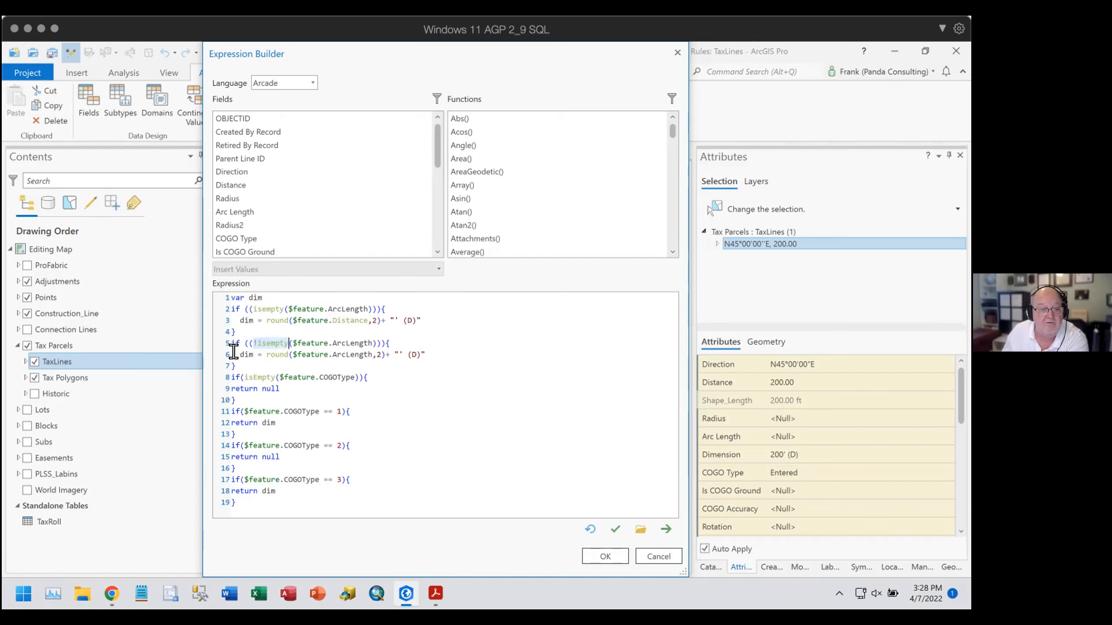
pyautogui.doubleClick(247, 355)
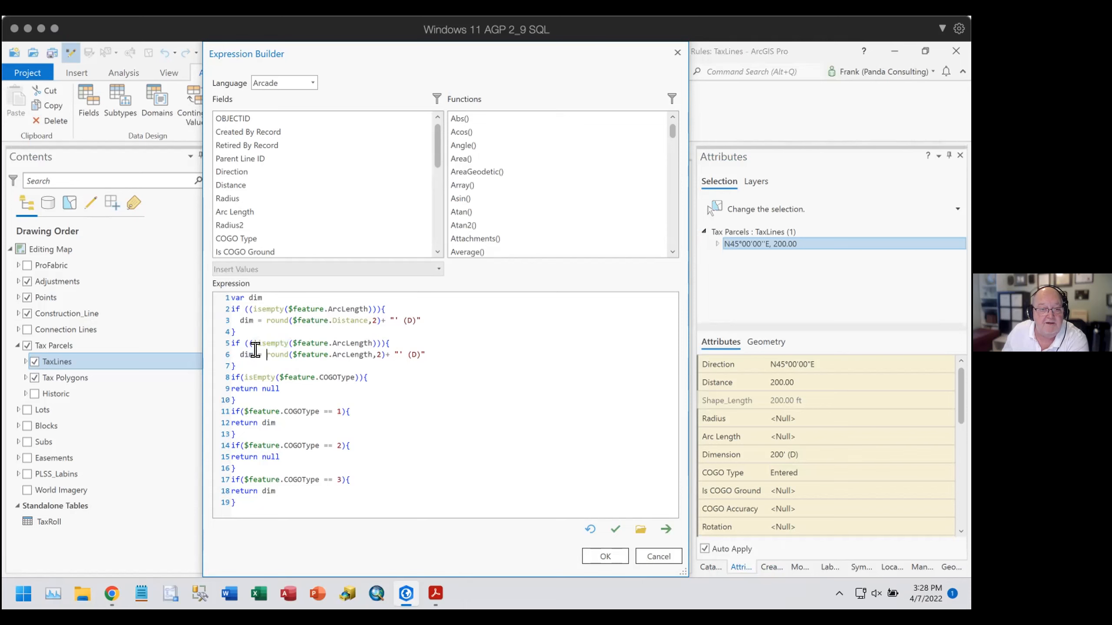
pyautogui.moveTo(332, 355); pyautogui.dragTo(372, 354)
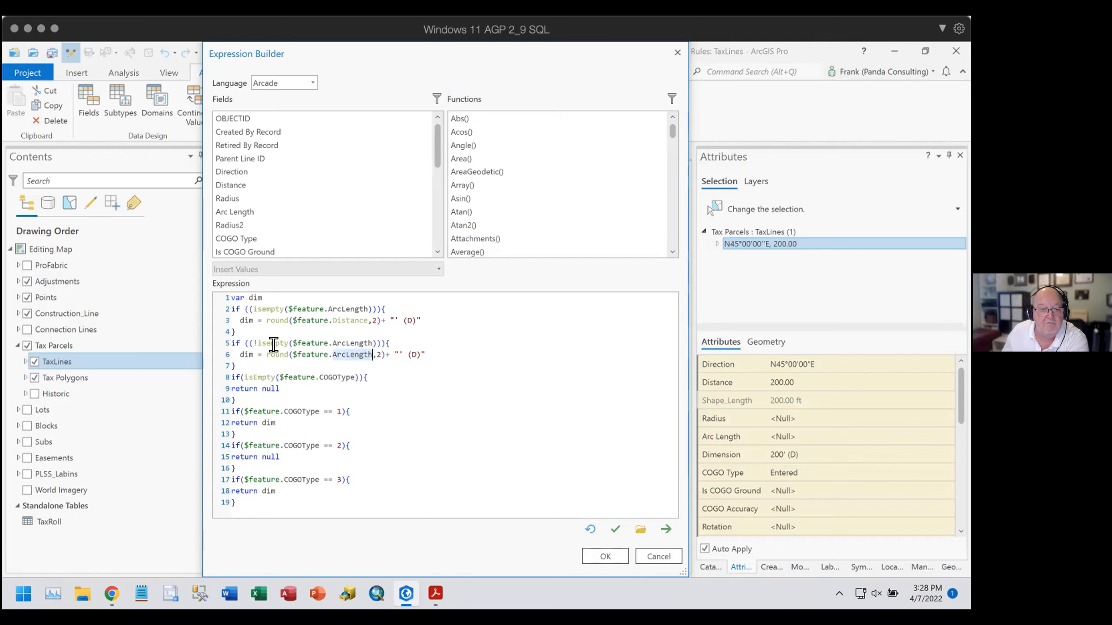
pyautogui.moveTo(266, 354); pyautogui.dragTo(424, 354)
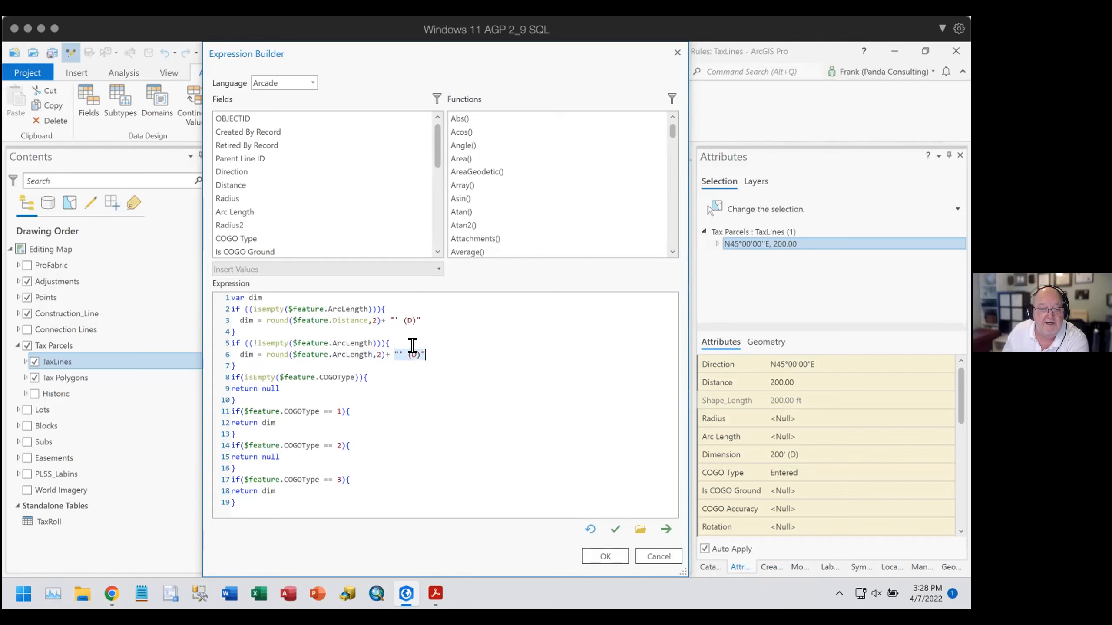
pyautogui.click(447, 334)
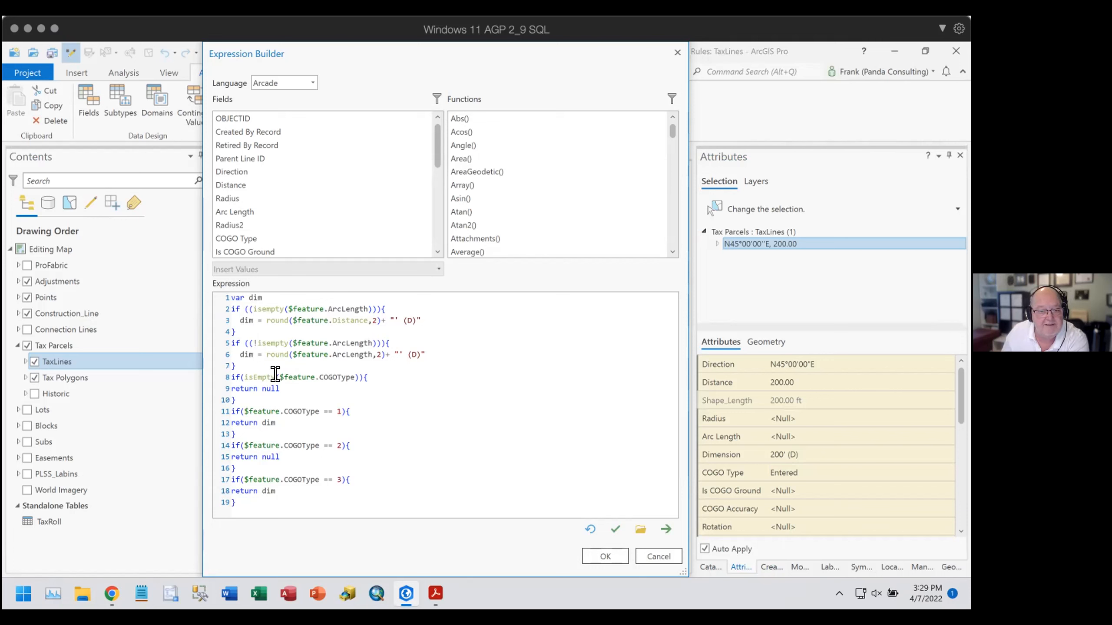
pyautogui.moveTo(222, 376); pyautogui.dragTo(262, 494)
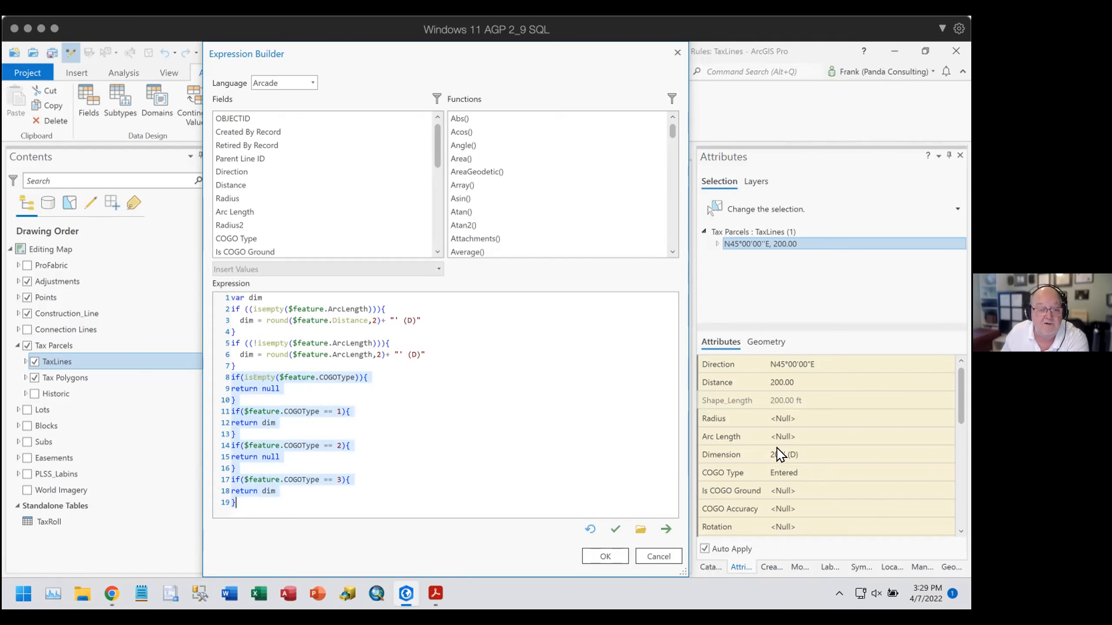
# Examine the expression's branch for an empty COGOType and its return value on lines 8 to 10.
pyautogui.click(402, 407)
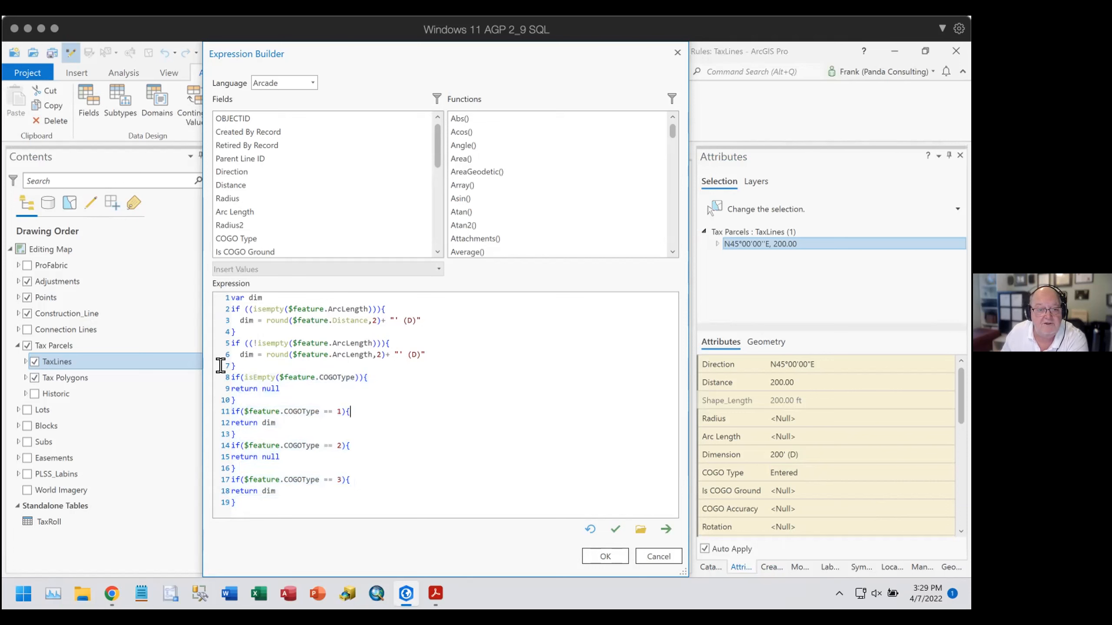
pyautogui.moveTo(231, 377); pyautogui.dragTo(280, 388)
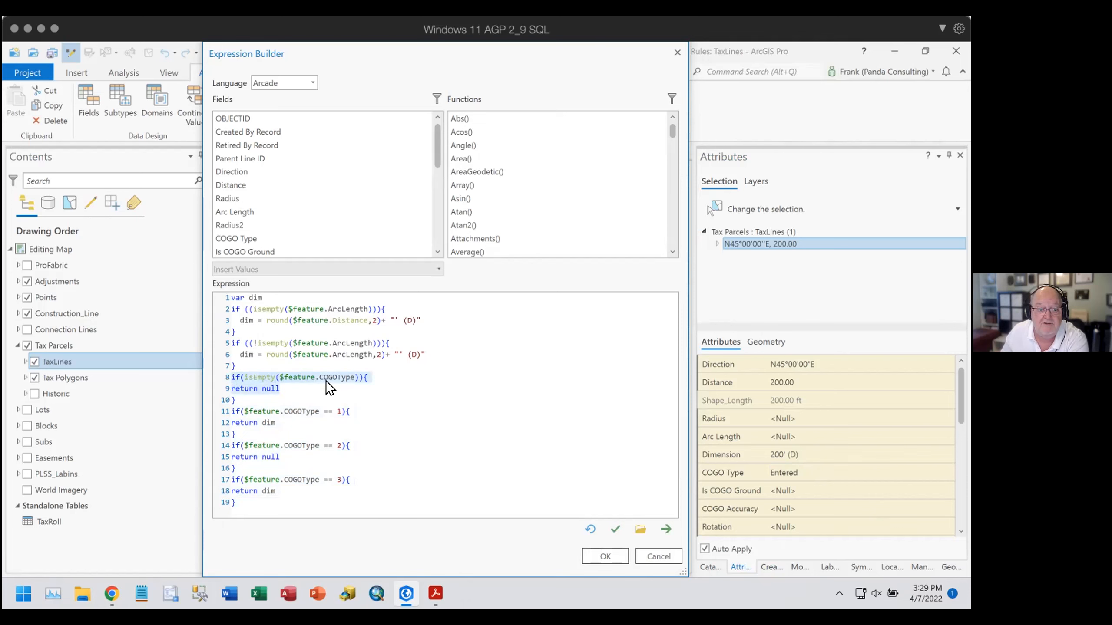
pyautogui.click(275, 379)
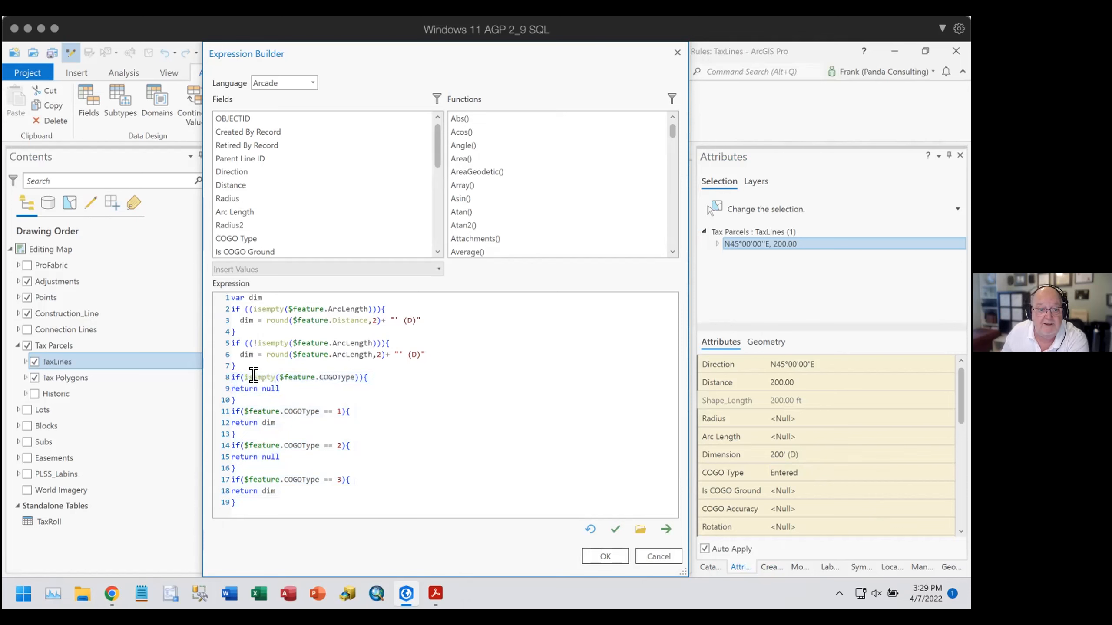
pyautogui.hotkey('shift', 'Down')
pyautogui.press('Up')
pyautogui.doubleClick(270, 388)
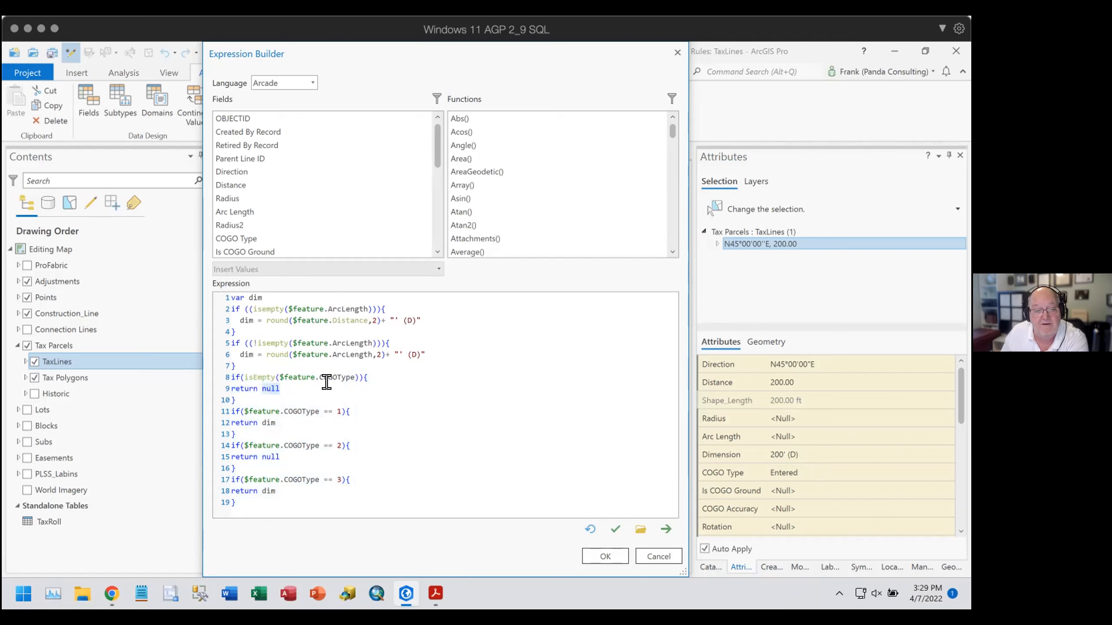
pyautogui.press('Down')
pyautogui.moveTo(224, 388); pyautogui.dragTo(221, 374)
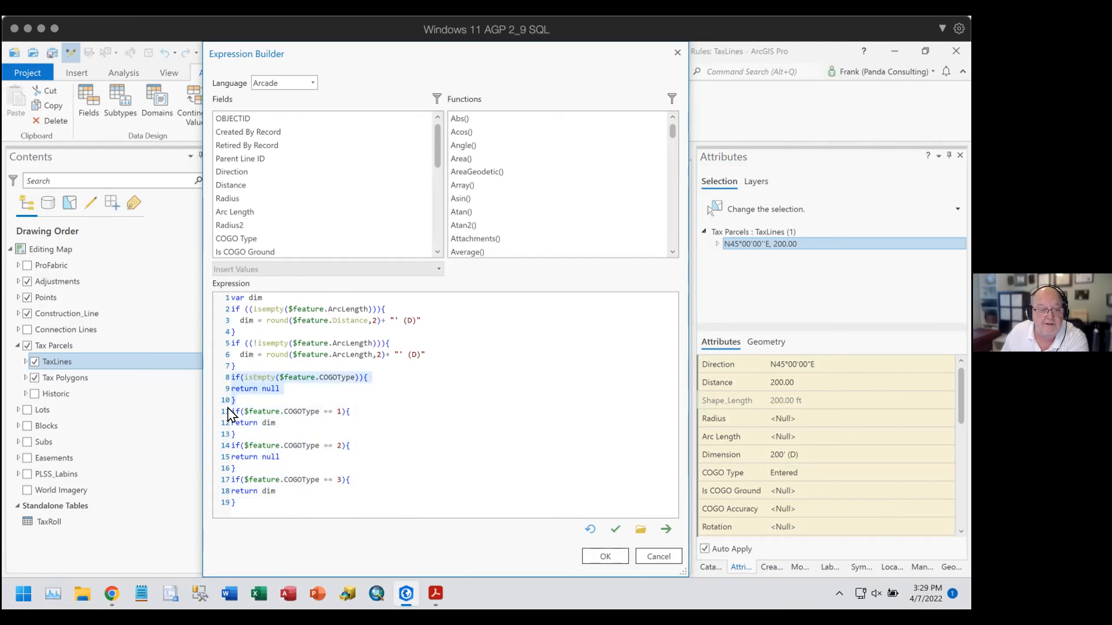
# Examine the COGOType equals 1 condition and its return statement on lines 11 and 12.
pyautogui.moveTo(240, 399); pyautogui.dragTo(310, 397)
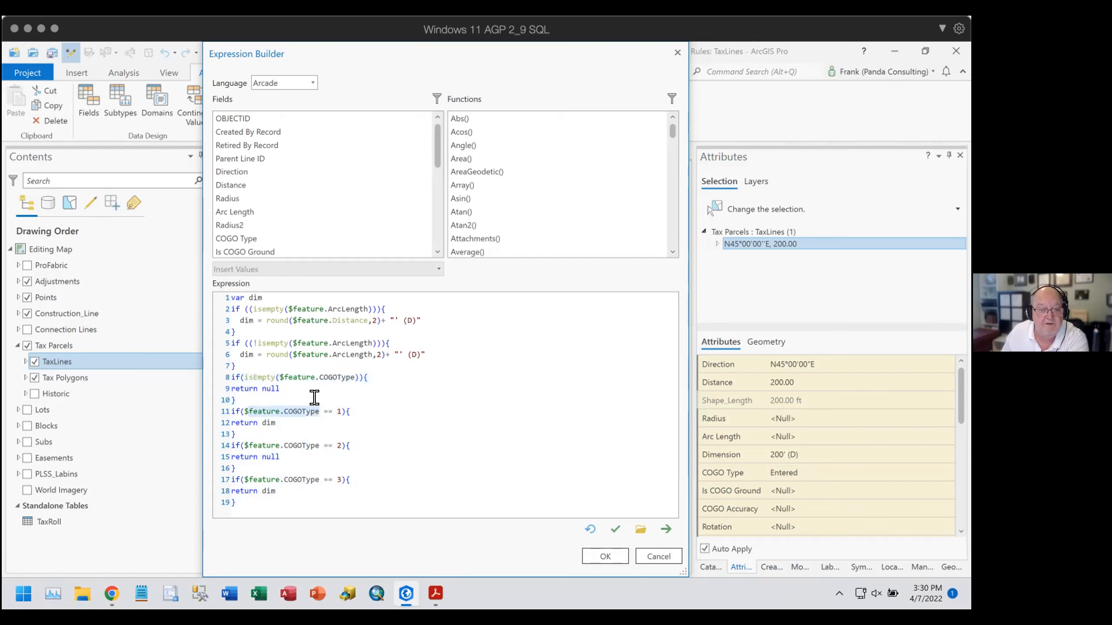
pyautogui.doubleClick(326, 397)
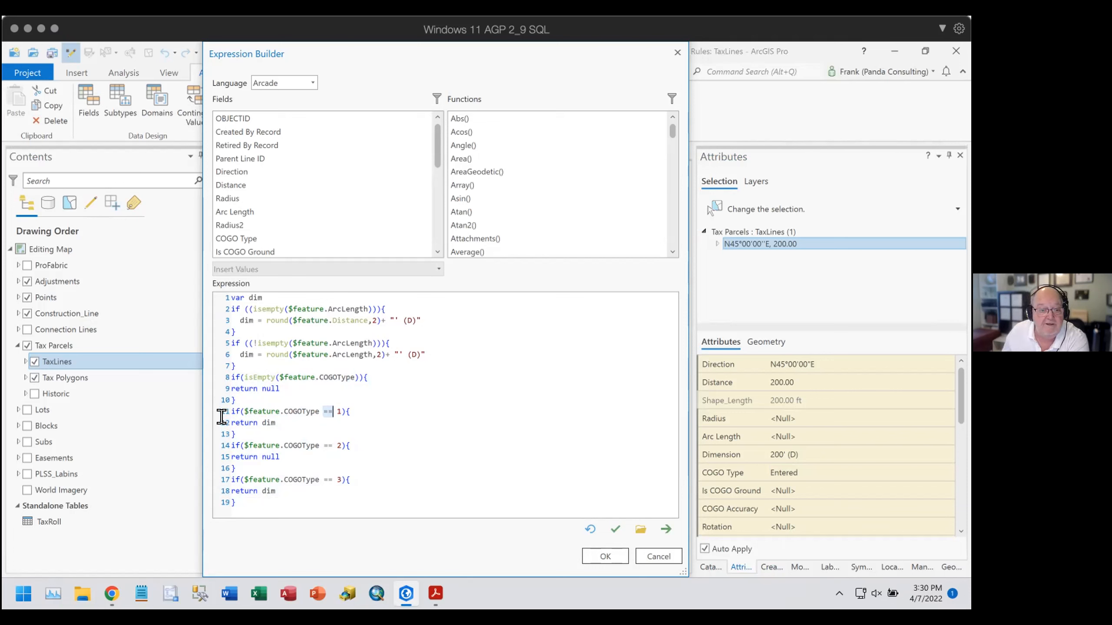
pyautogui.moveTo(224, 422); pyautogui.dragTo(277, 410)
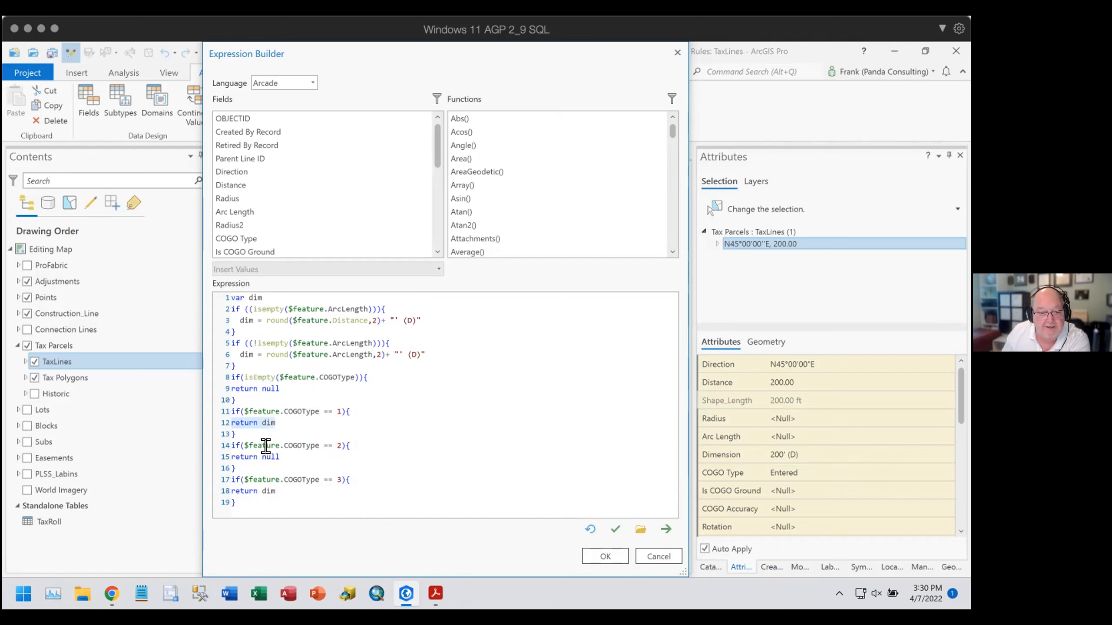
# Examine the COGOType equals 2 branch on lines 14 and 15 and compare its return value with line 9.
pyautogui.click(222, 440)
pyautogui.moveTo(222, 437); pyautogui.dragTo(285, 456)
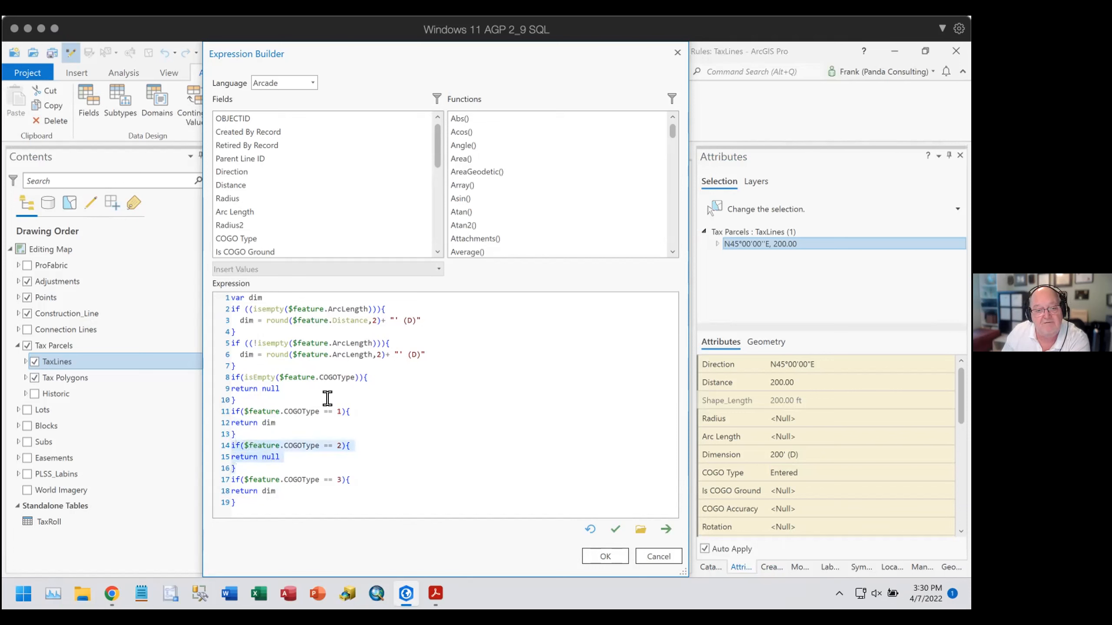
pyautogui.click(287, 452)
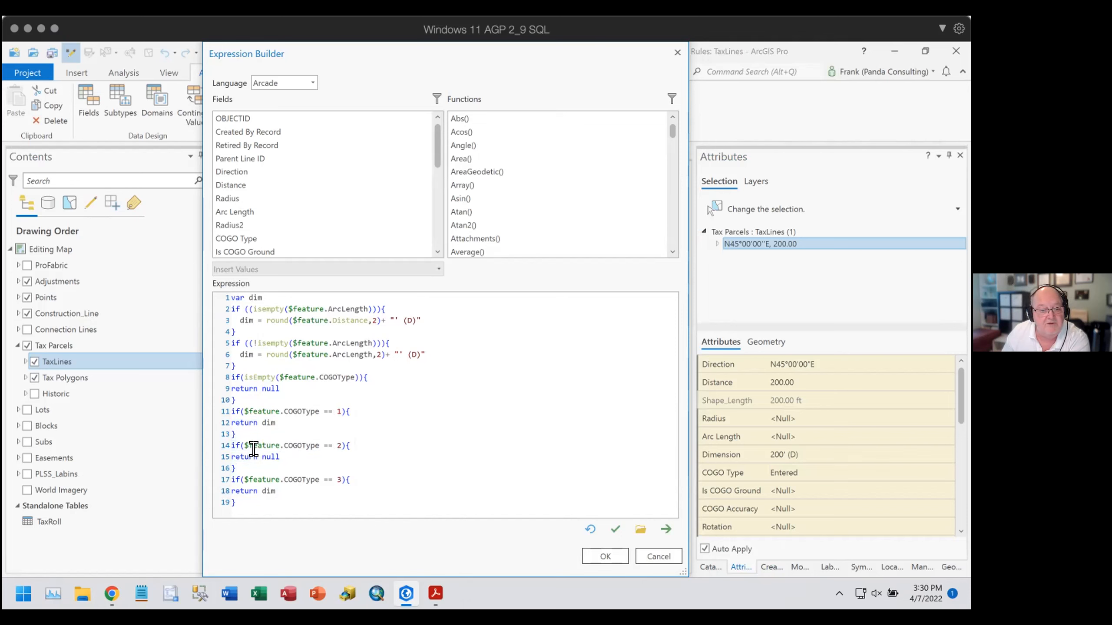
pyautogui.moveTo(263, 452); pyautogui.dragTo(279, 454)
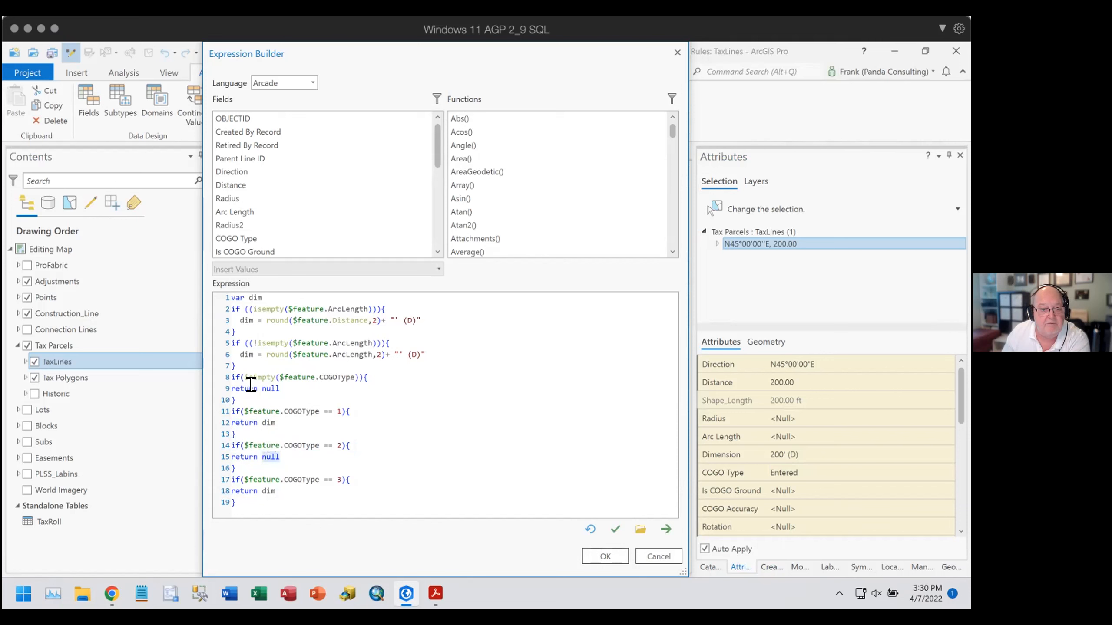
pyautogui.moveTo(262, 386); pyautogui.dragTo(279, 385)
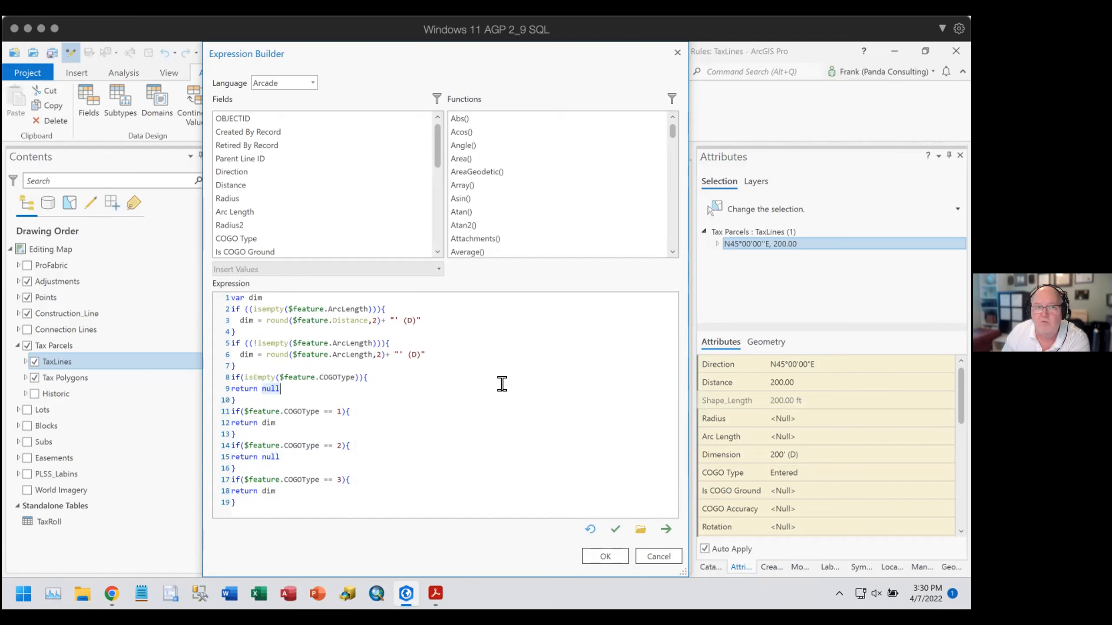
# Examine the COGOType equals 3 branch on lines 17 to 19 of the expression.
pyautogui.click(498, 408)
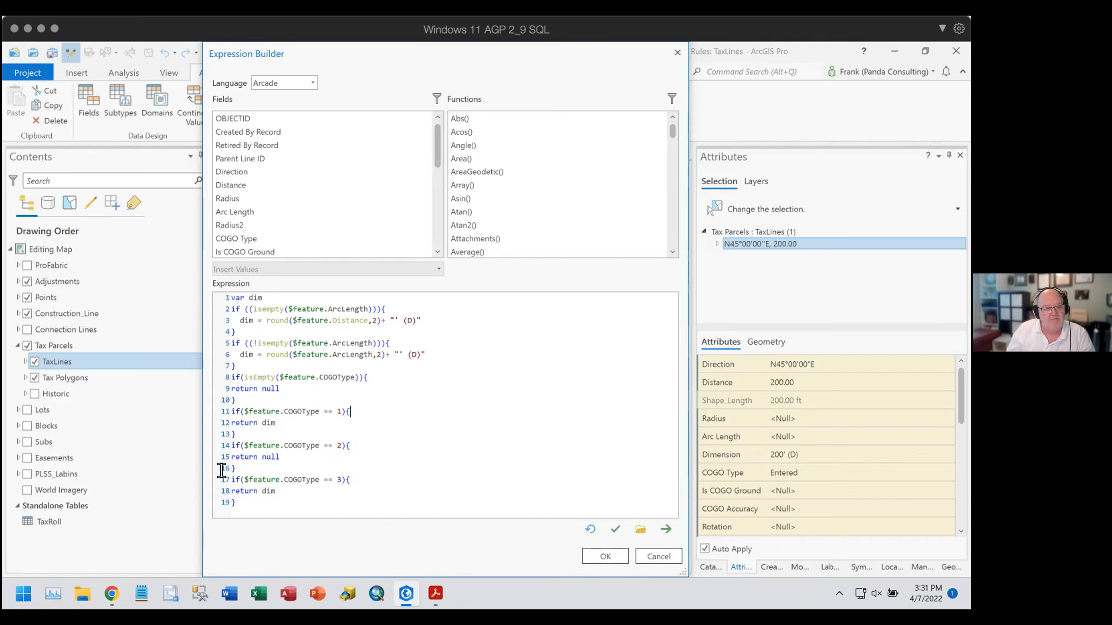
pyautogui.moveTo(230, 479); pyautogui.dragTo(401, 492)
pyautogui.click(400, 492)
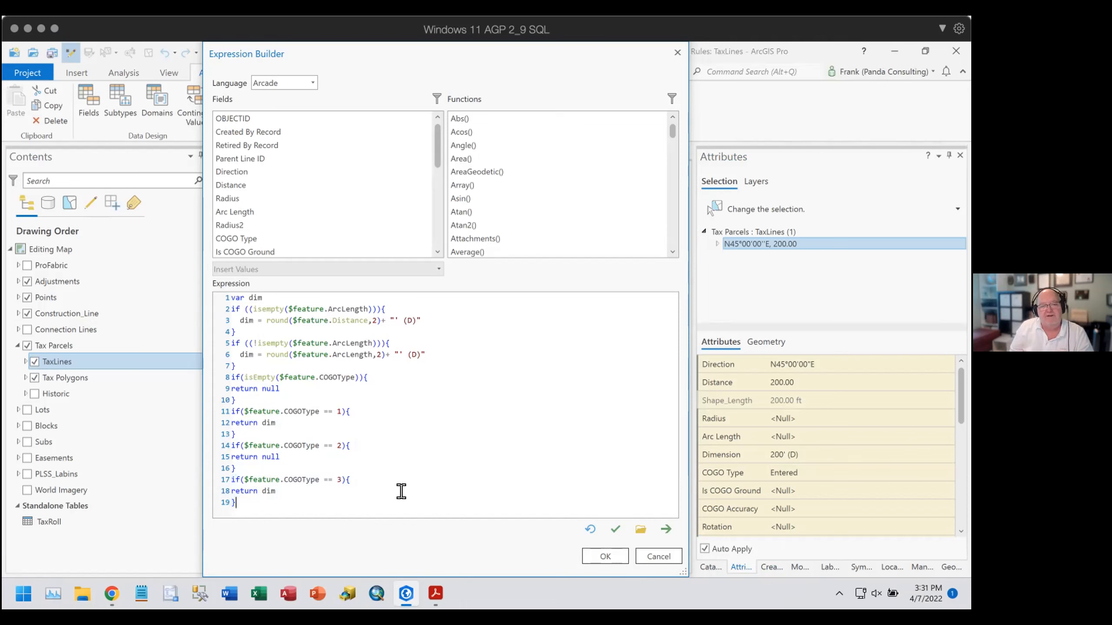
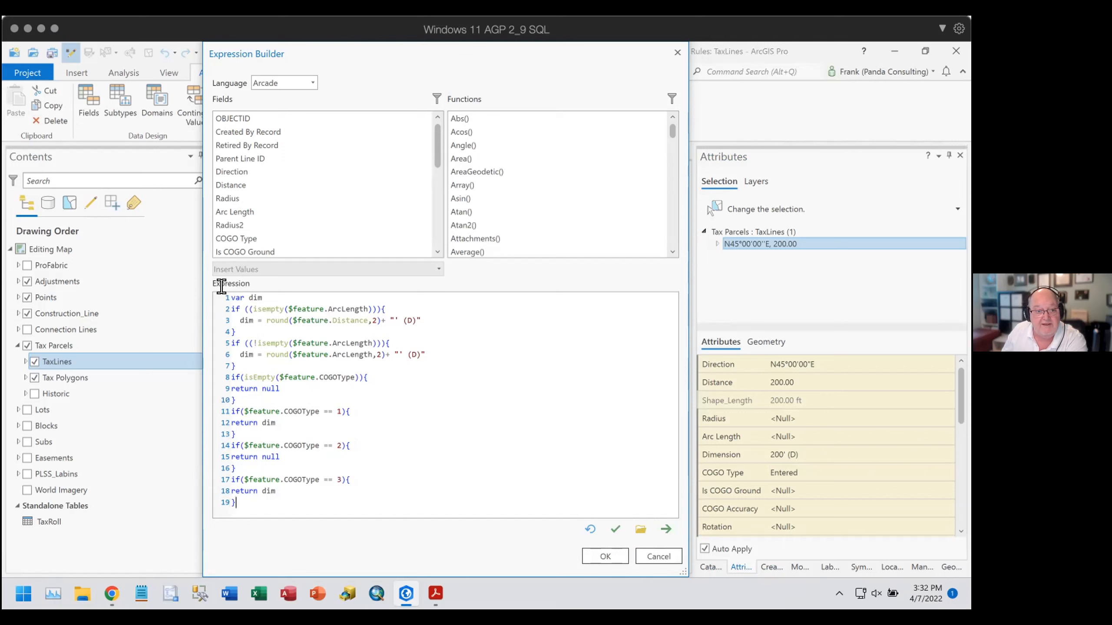
# Close the Calc Dimension expression without saving changes and view the rule's trigger and execution settings.
pyautogui.moveTo(231, 298); pyautogui.dragTo(332, 502)
pyautogui.click(402, 485)
pyautogui.click(659, 556)
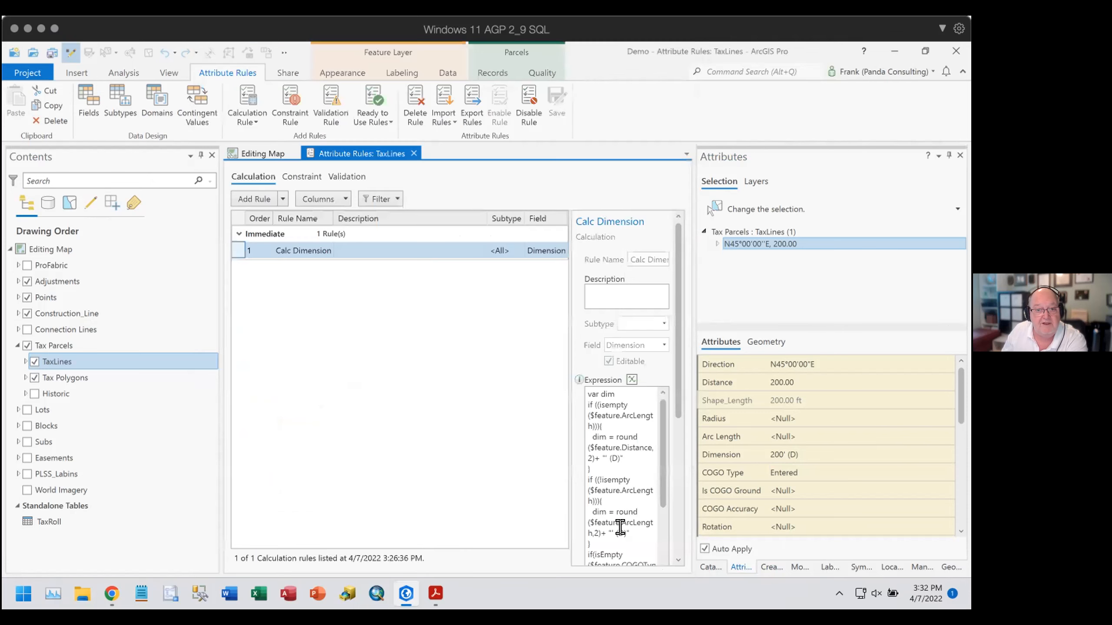
pyautogui.moveTo(676, 402); pyautogui.dragTo(668, 525)
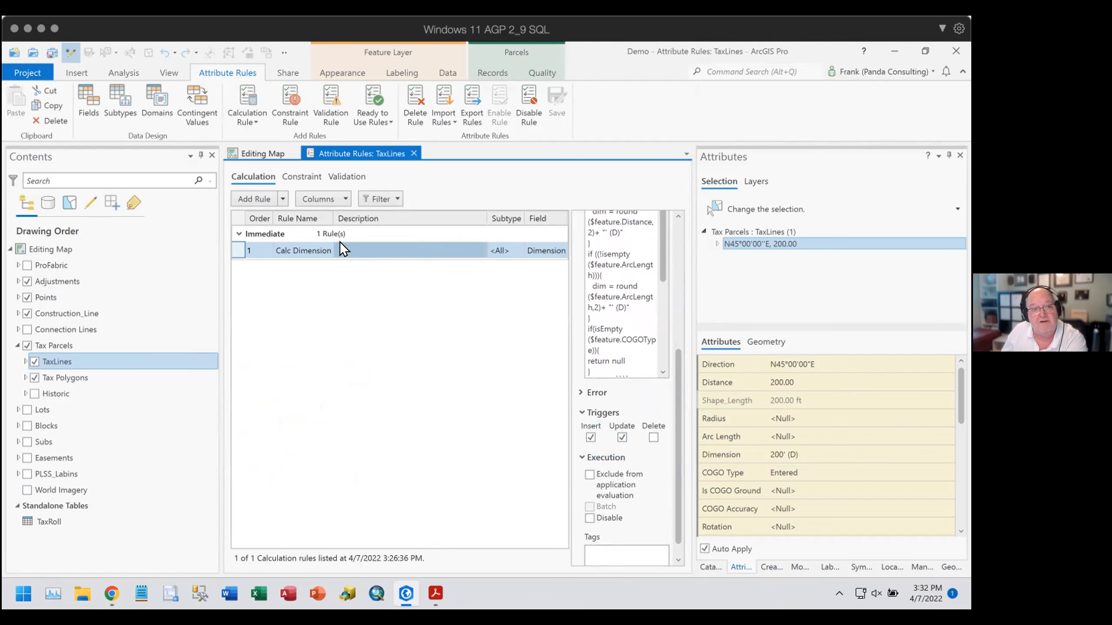
# Return to the Editing Map and draw a TaxLines segment about 202 ft long up and right from the 200.00 line's end.
pyautogui.click(268, 154)
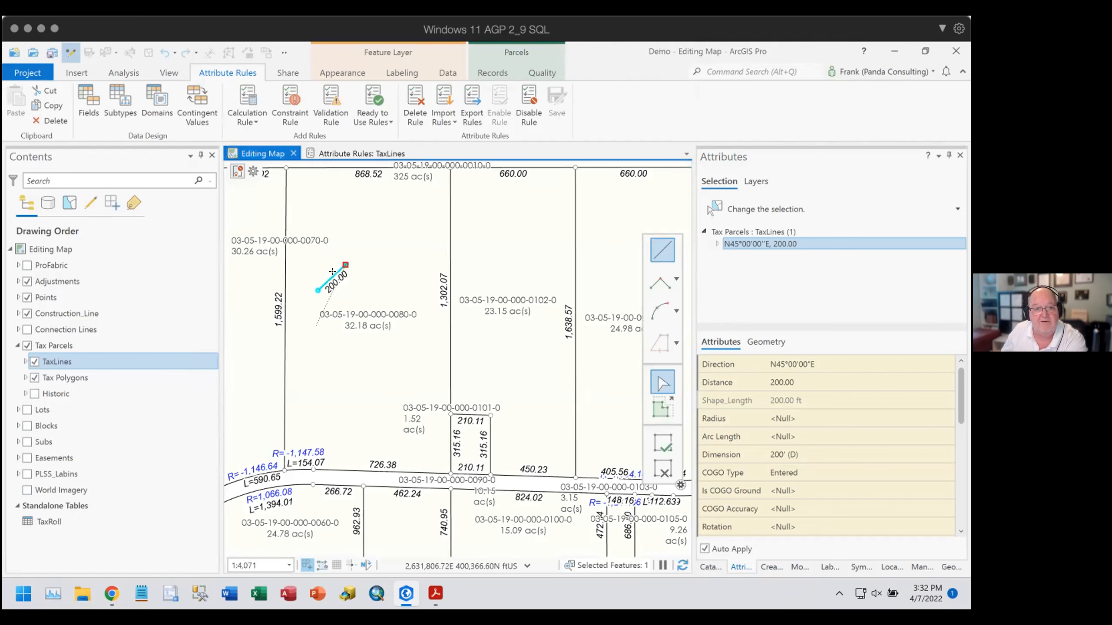
pyautogui.scroll(3, 337, 280)
pyautogui.moveTo(392, 334); pyautogui.dragTo(423, 351)
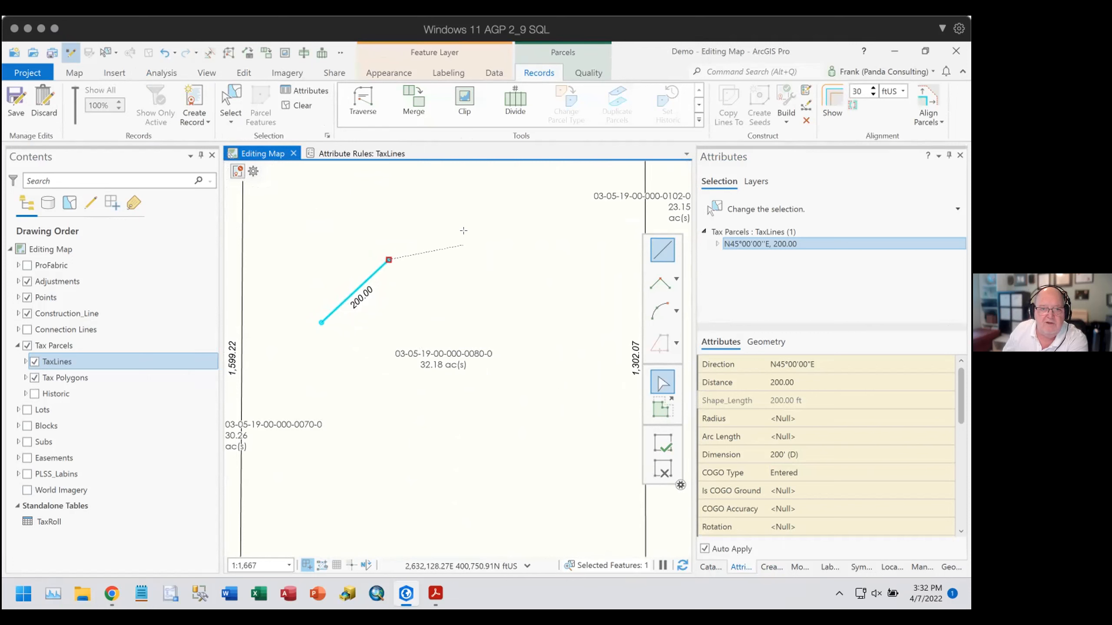
pyautogui.click(476, 226)
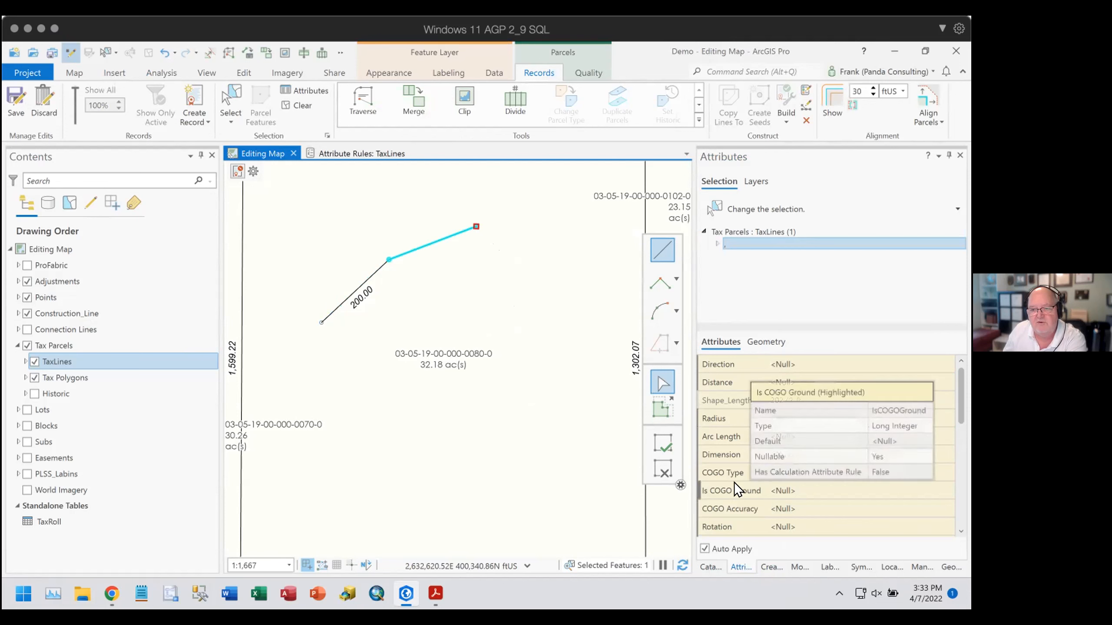
# Set the new line's Distance to 200 and its COGO Type to Entered.
pyautogui.click(799, 364)
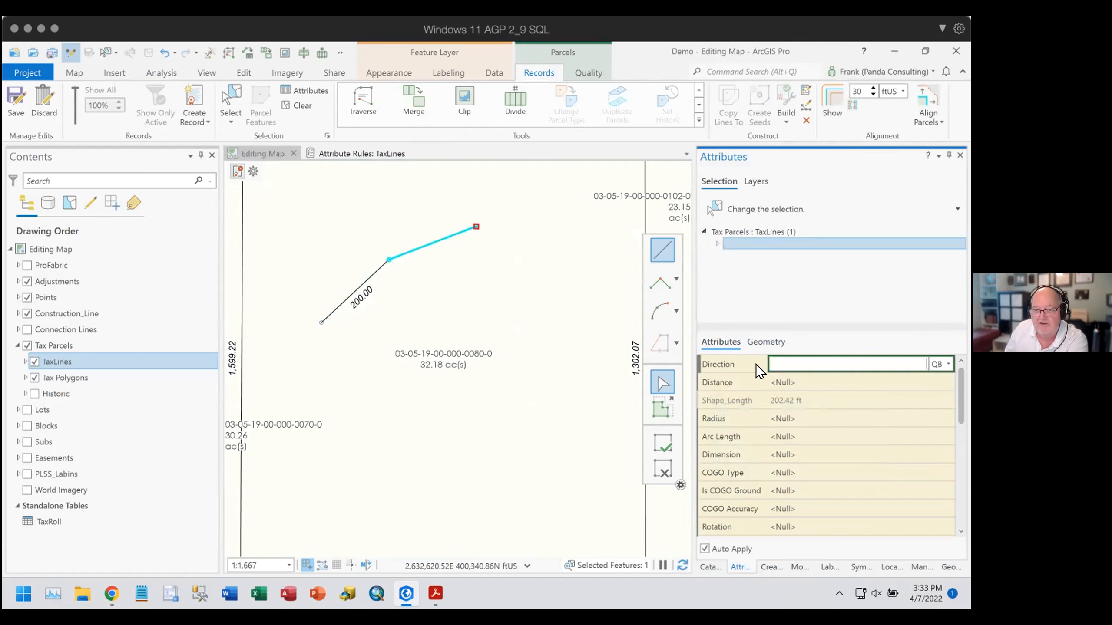
pyautogui.click(795, 375)
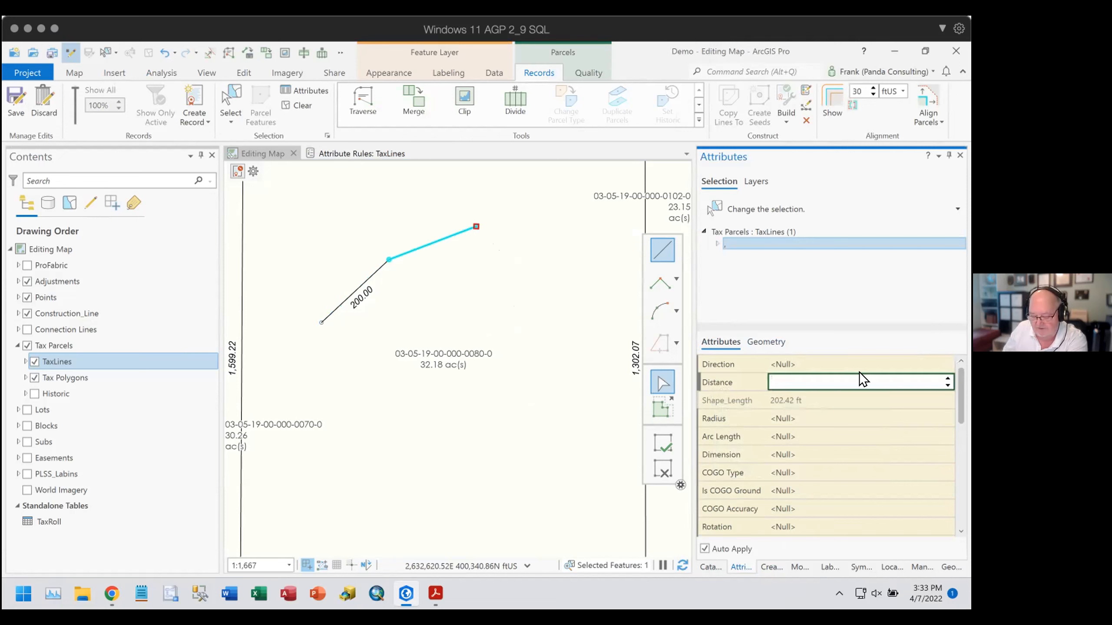
pyautogui.write('200')
pyautogui.press('Tab')
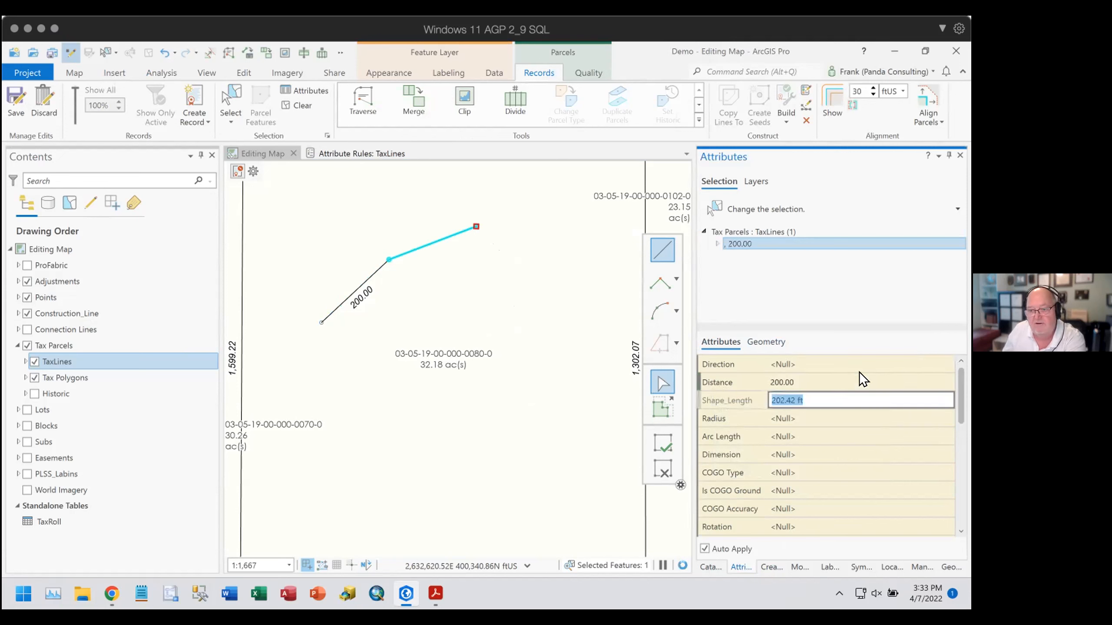
pyautogui.moveTo(719, 466)
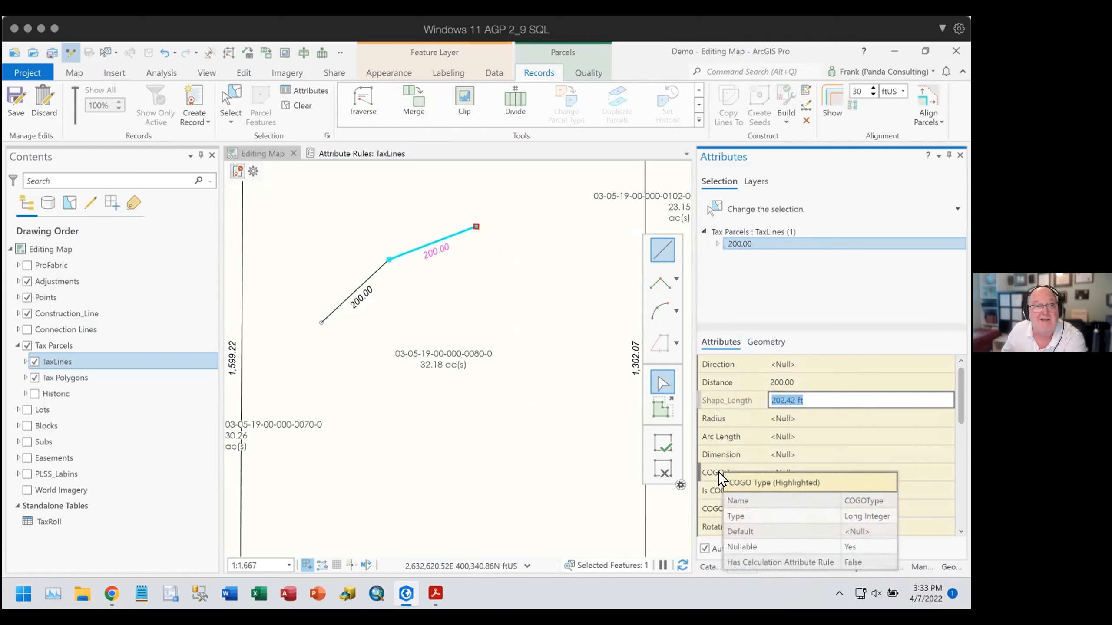
pyautogui.click(720, 471)
pyautogui.click(848, 473)
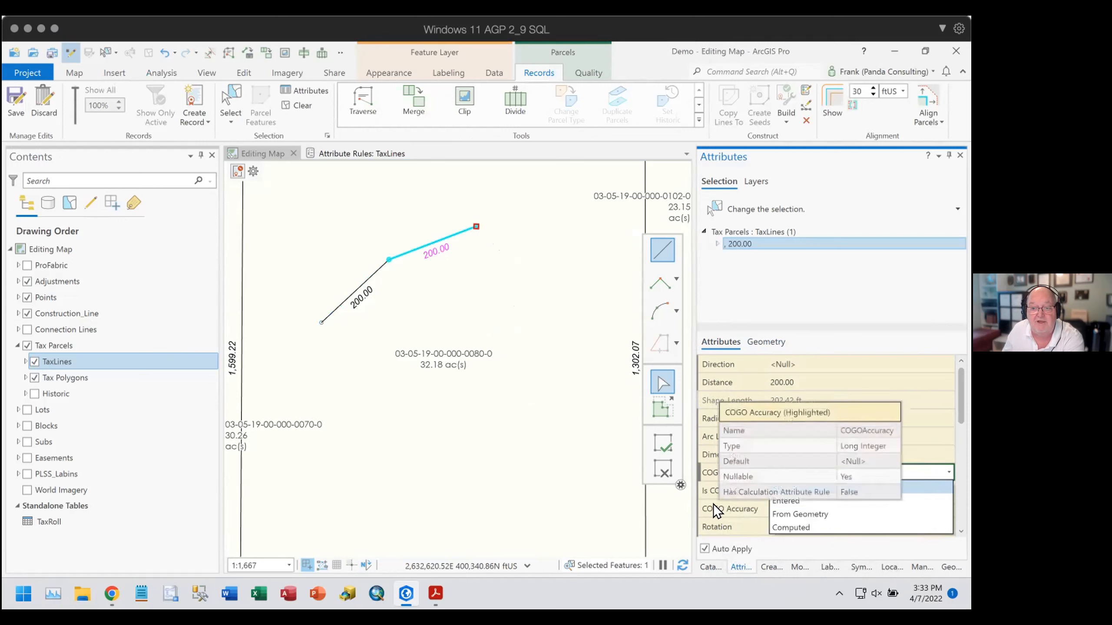
pyautogui.click(837, 501)
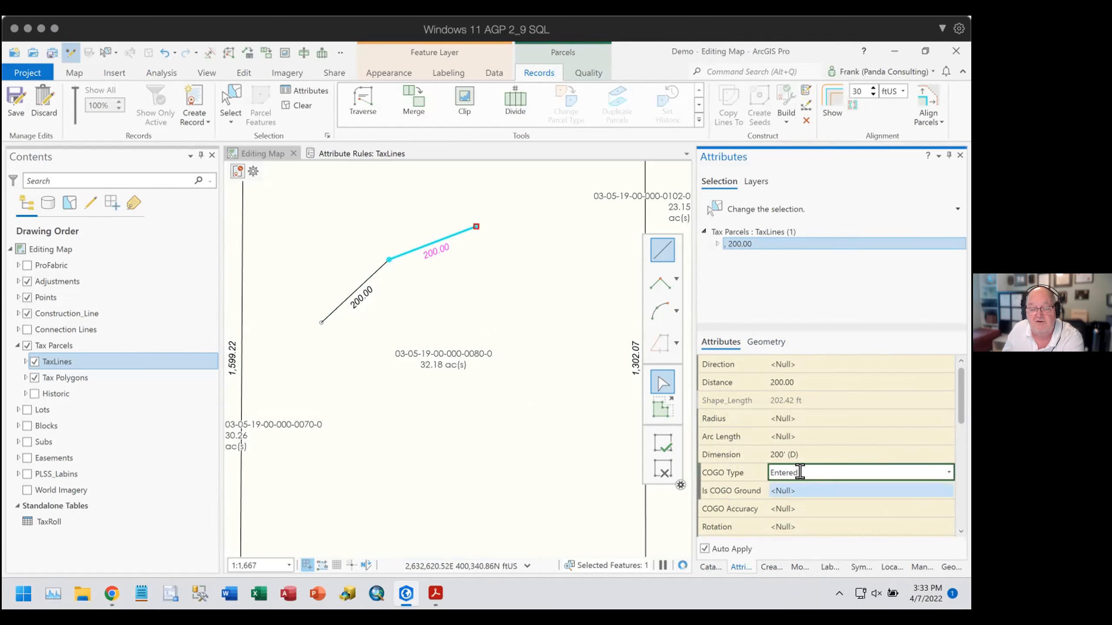
# Switch the line's COGO Type to From Geometry and back to Entered to test the Dimension calculation.
pyautogui.click(945, 470)
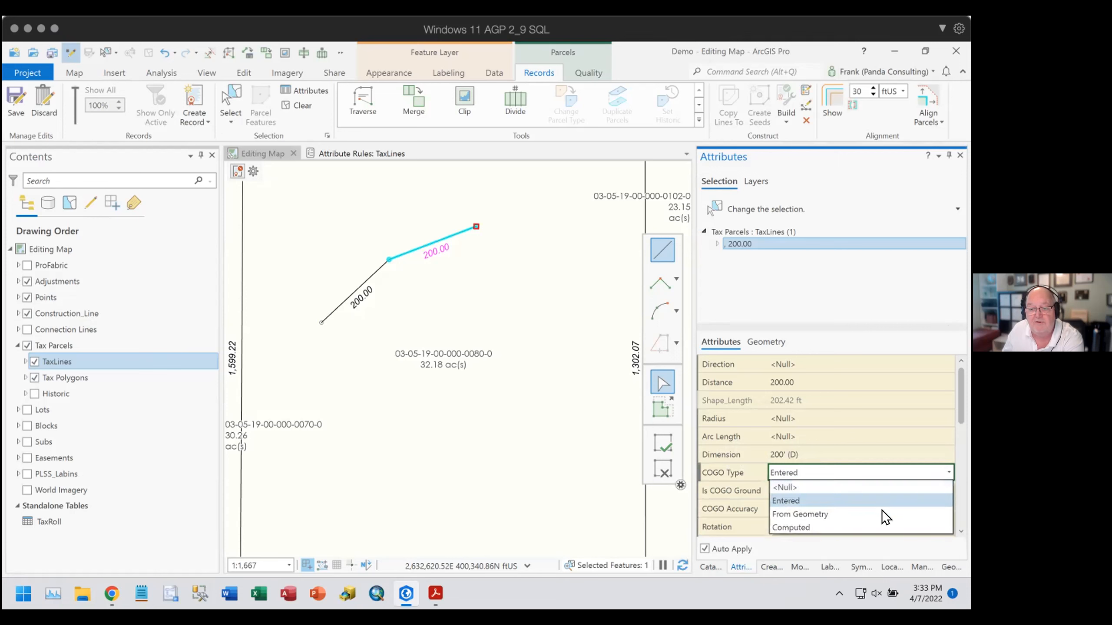
pyautogui.click(859, 513)
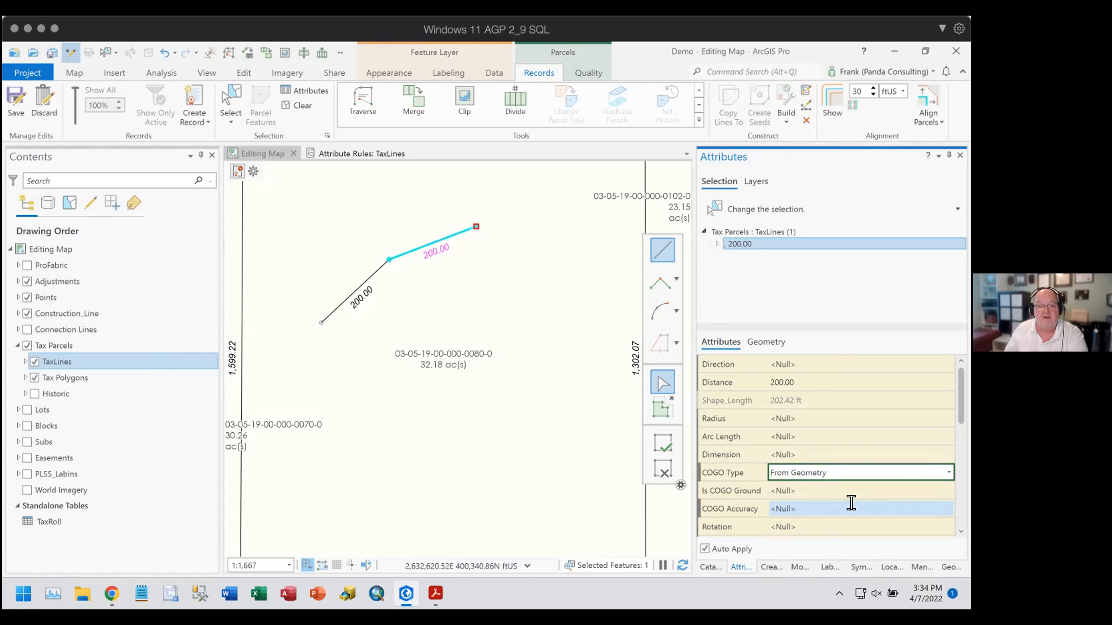
pyautogui.click(946, 472)
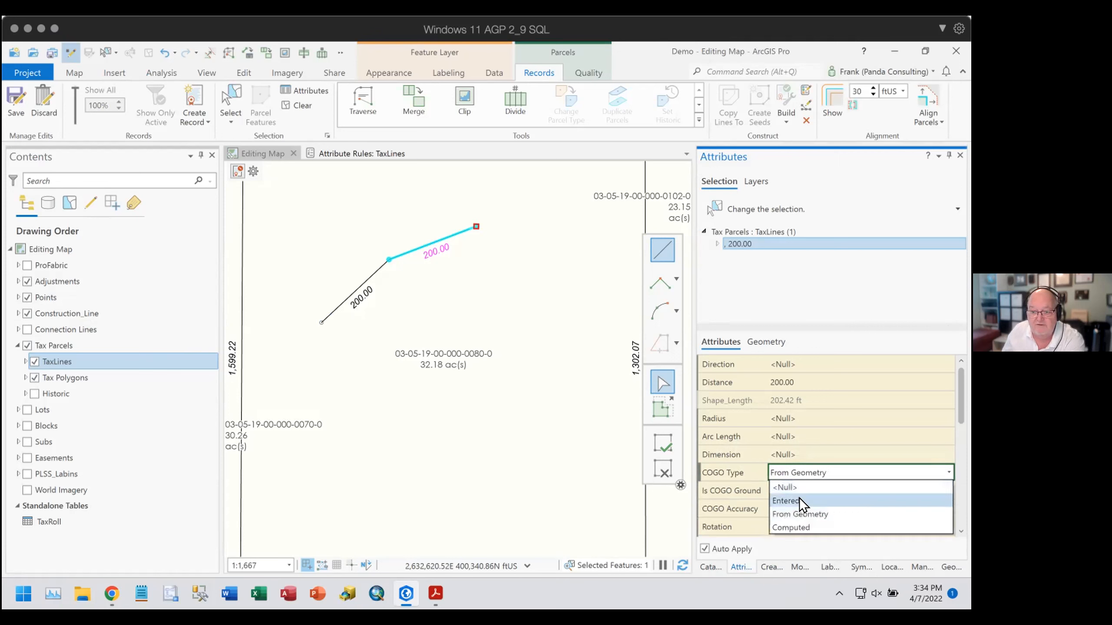
pyautogui.click(799, 501)
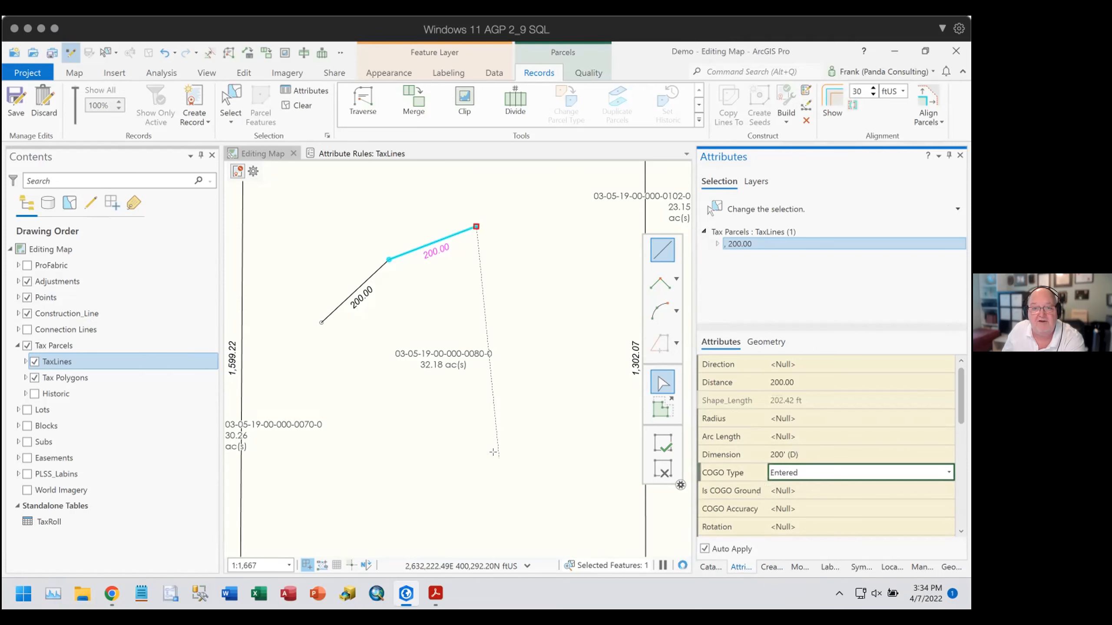
# Set the new line's Direction to N50°00'00"E and end the line sketch.
pyautogui.click(808, 363)
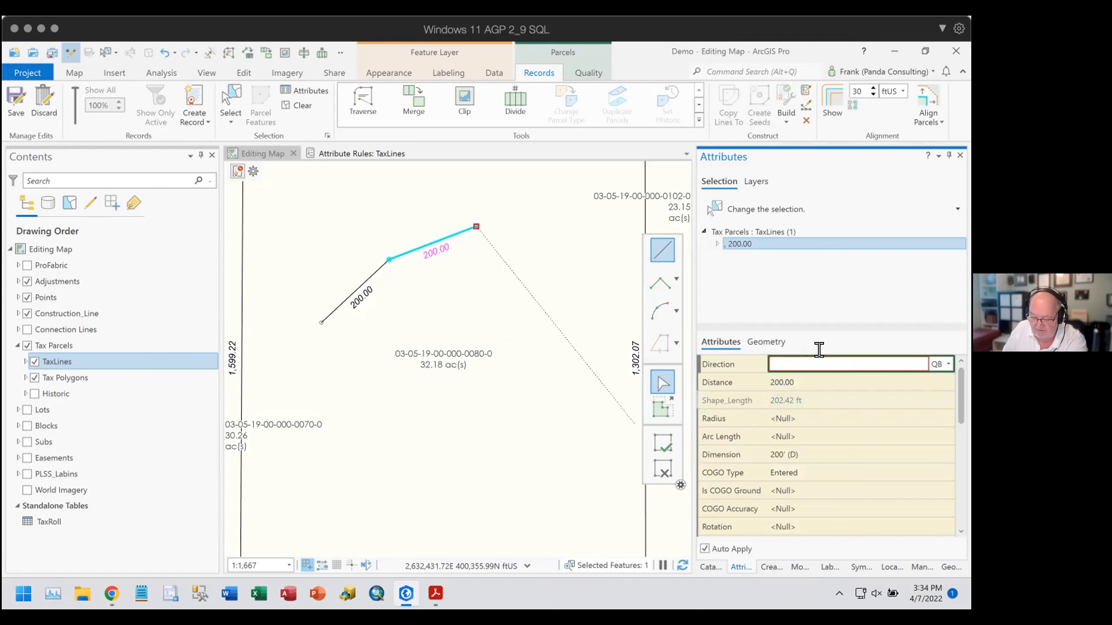
pyautogui.write('50-2')
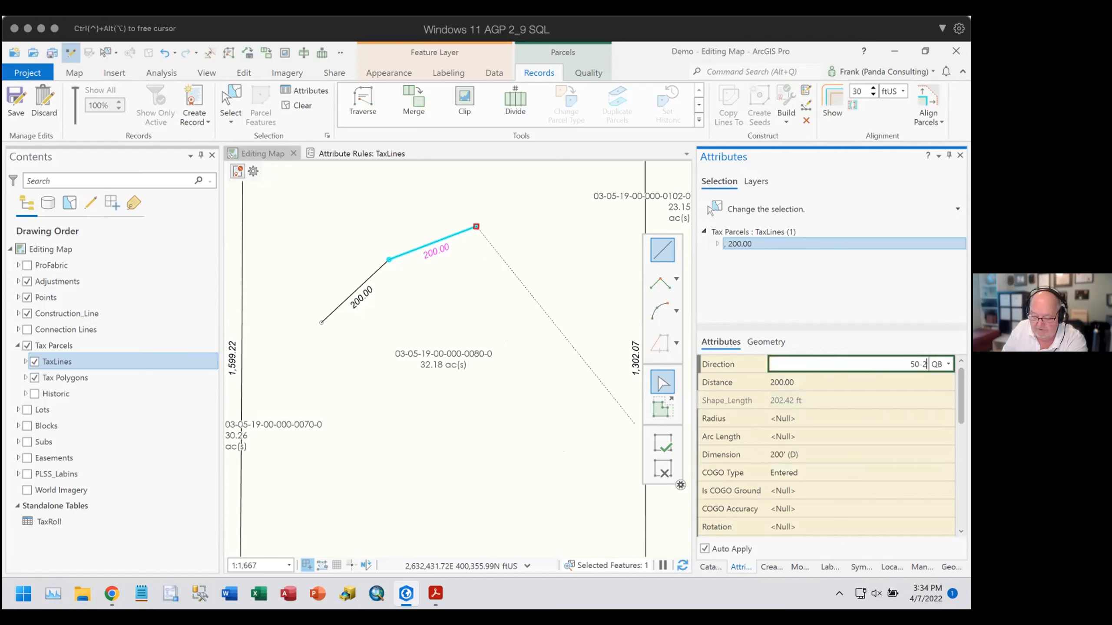
pyautogui.press('Tab')
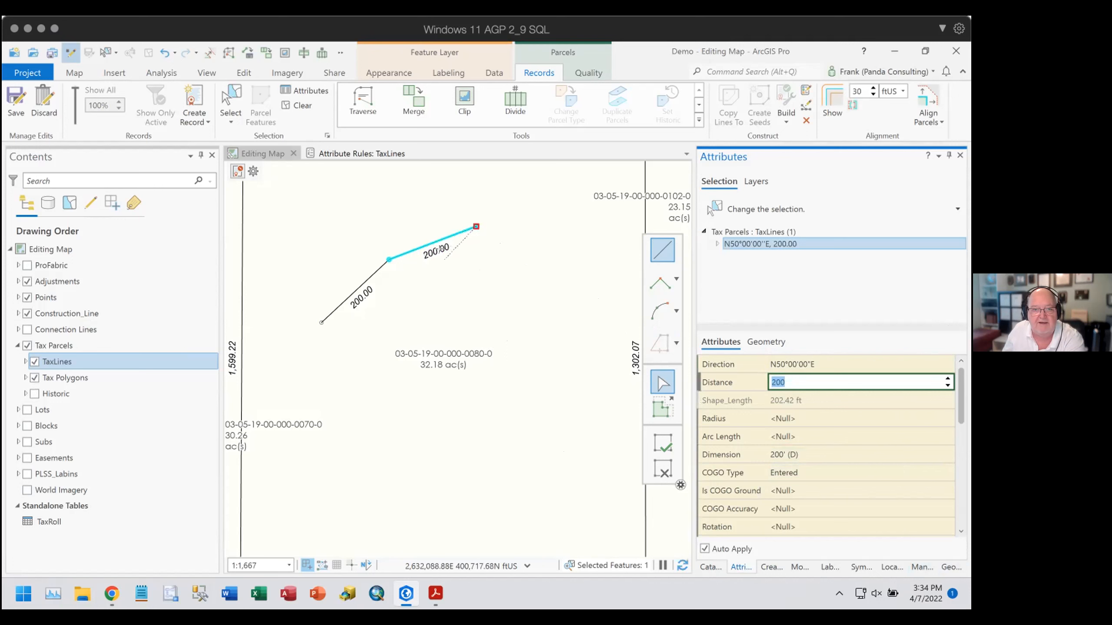
pyautogui.click(662, 468)
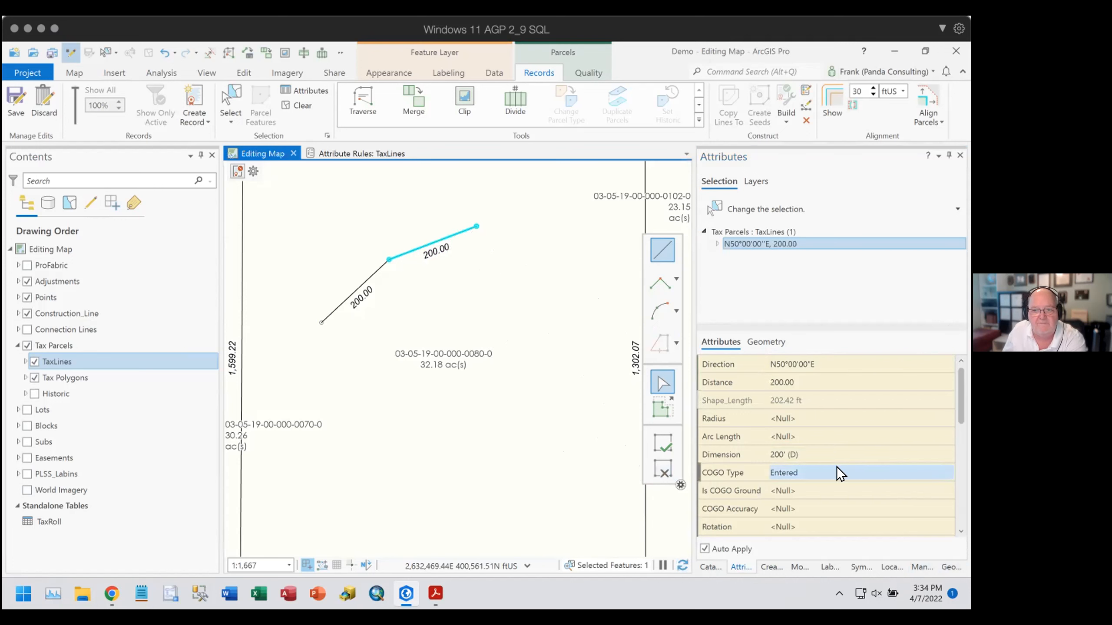
pyautogui.click(810, 452)
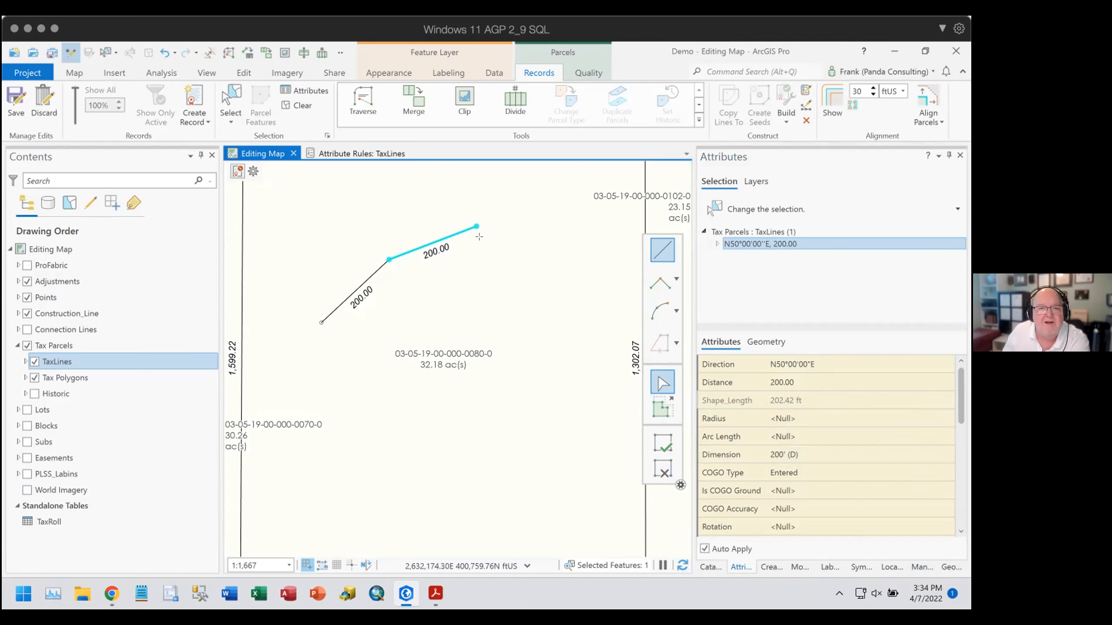
# Divide the selected N50°00'00"E TaxLines segment into 2 equal parts and open the attributes of the resulting lines.
pyautogui.click(516, 96)
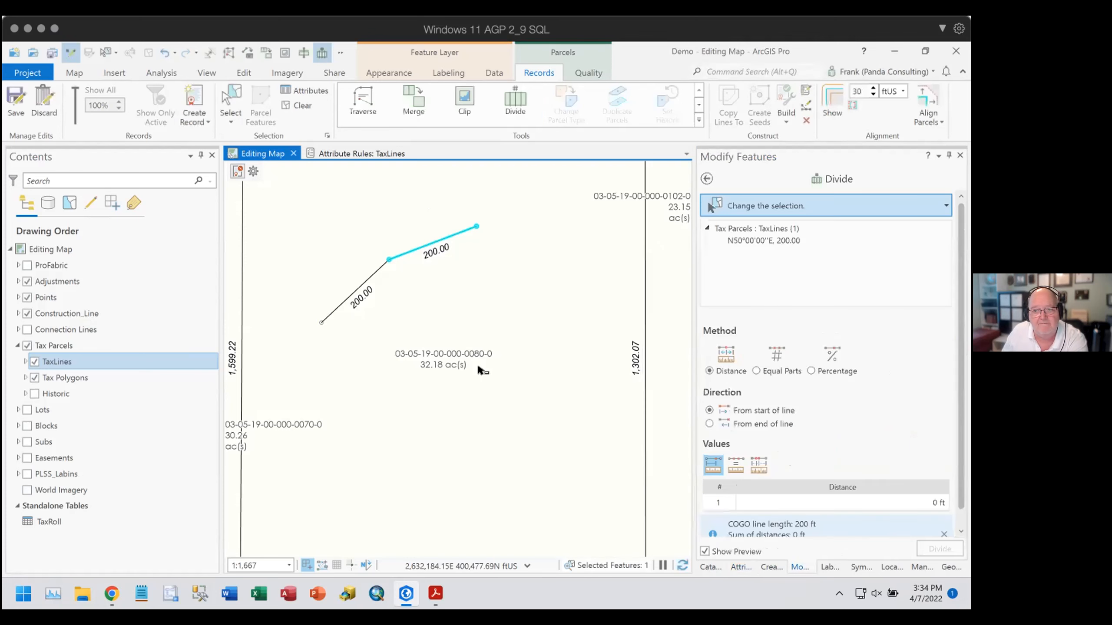
pyautogui.click(756, 371)
pyautogui.click(949, 461)
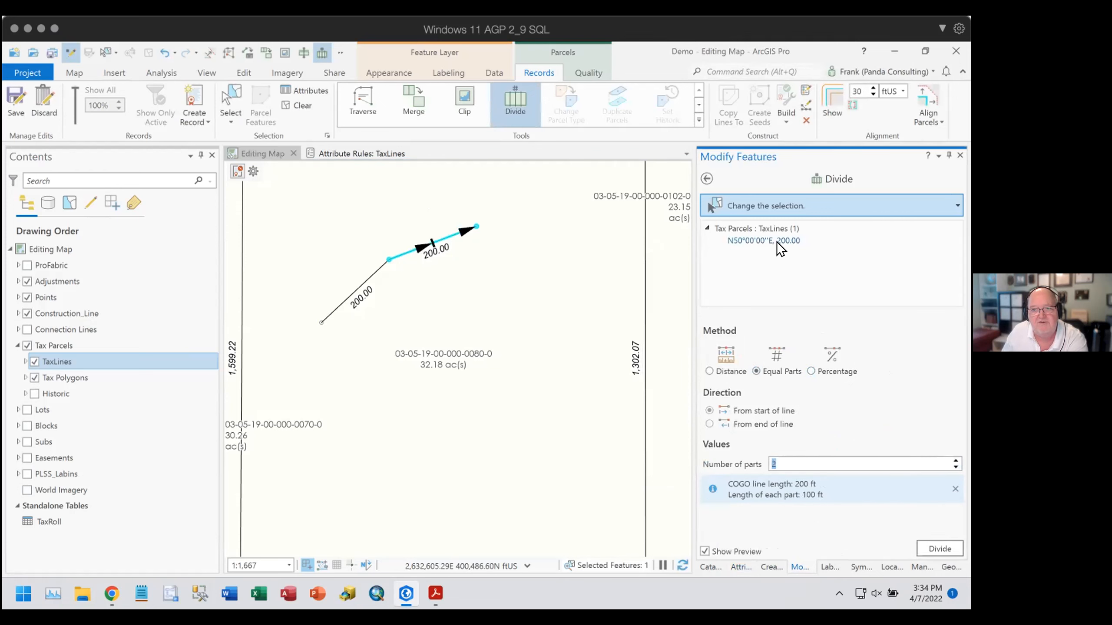
pyautogui.click(935, 548)
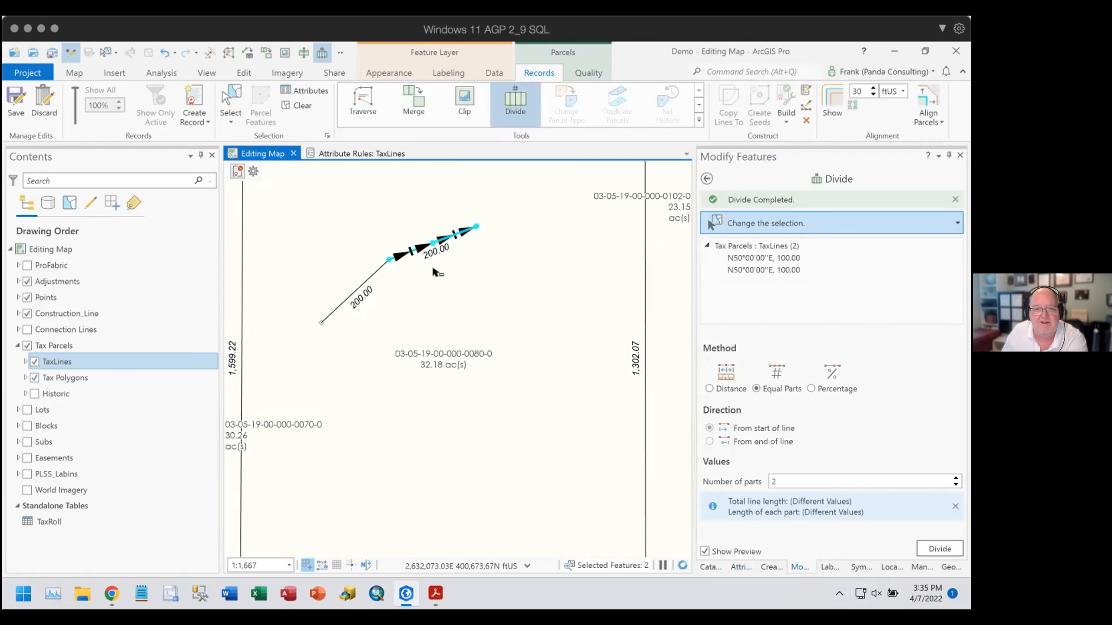
pyautogui.click(703, 178)
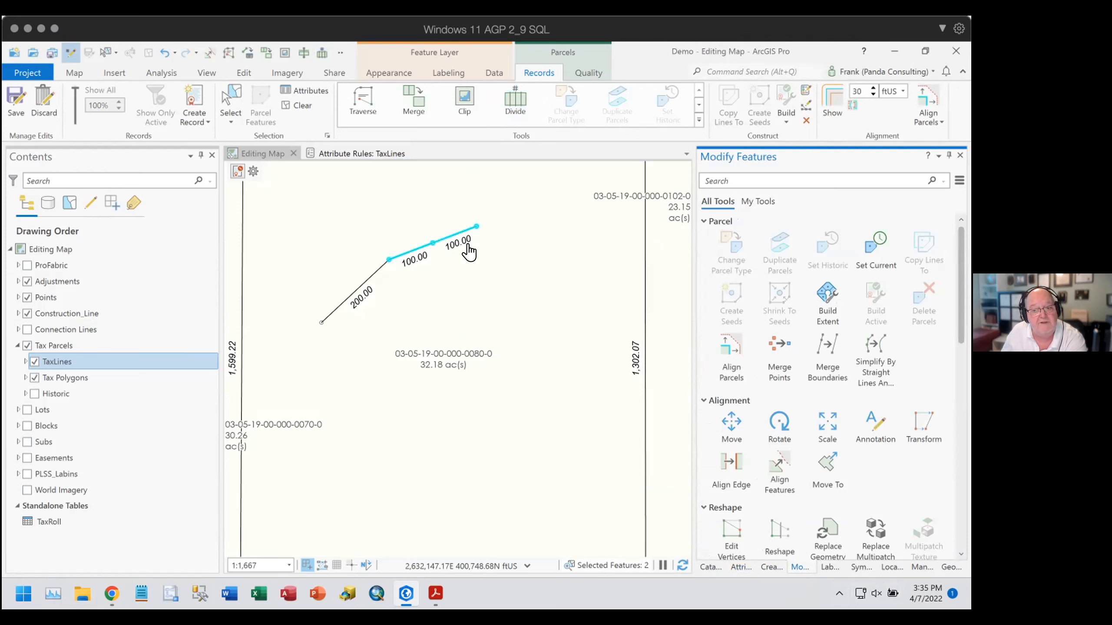
pyautogui.click(735, 566)
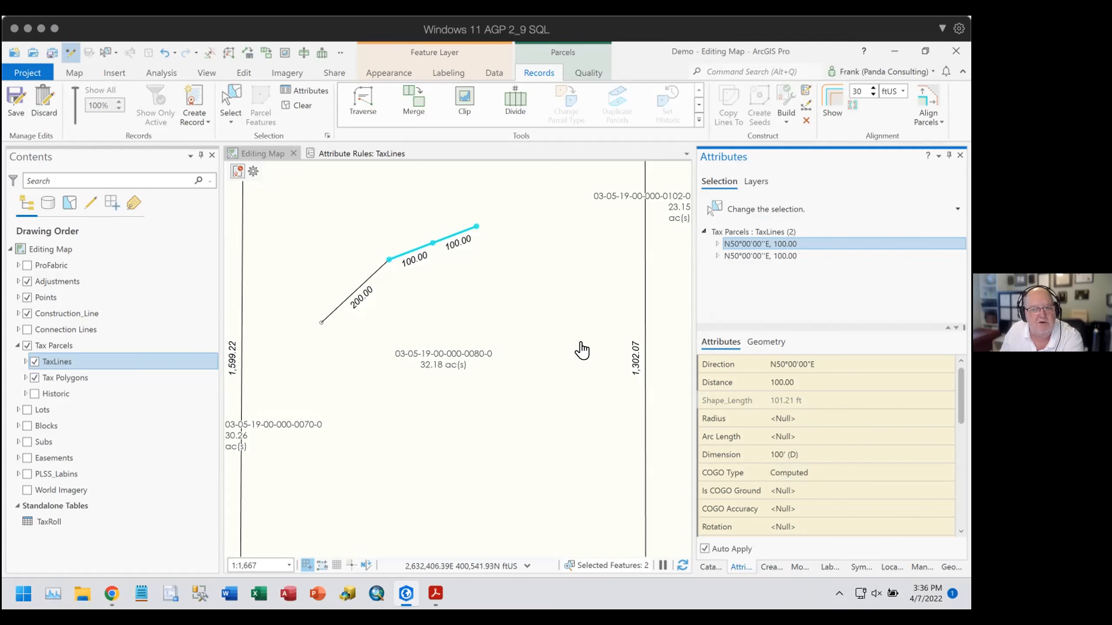
# Select the boundary between the 32.18-acre and 23.15-acre parcels and show its TaxLines feature's attributes.
pyautogui.scroll(-3, 585, 348)
pyautogui.moveTo(503, 378); pyautogui.dragTo(434, 351)
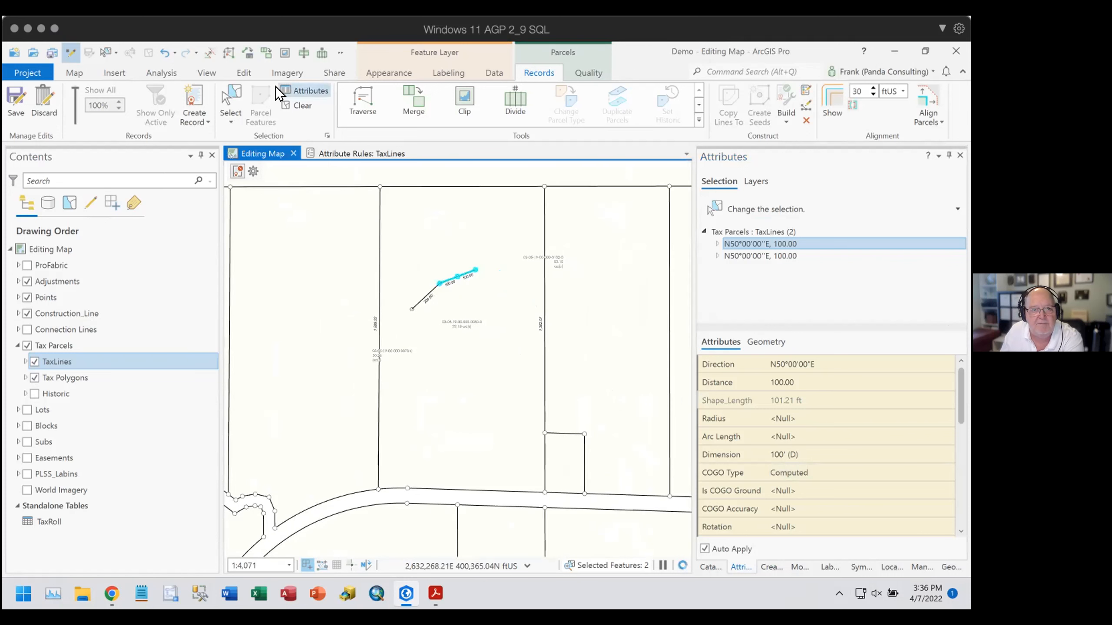
pyautogui.click(230, 102)
pyautogui.moveTo(527, 286); pyautogui.dragTo(560, 301)
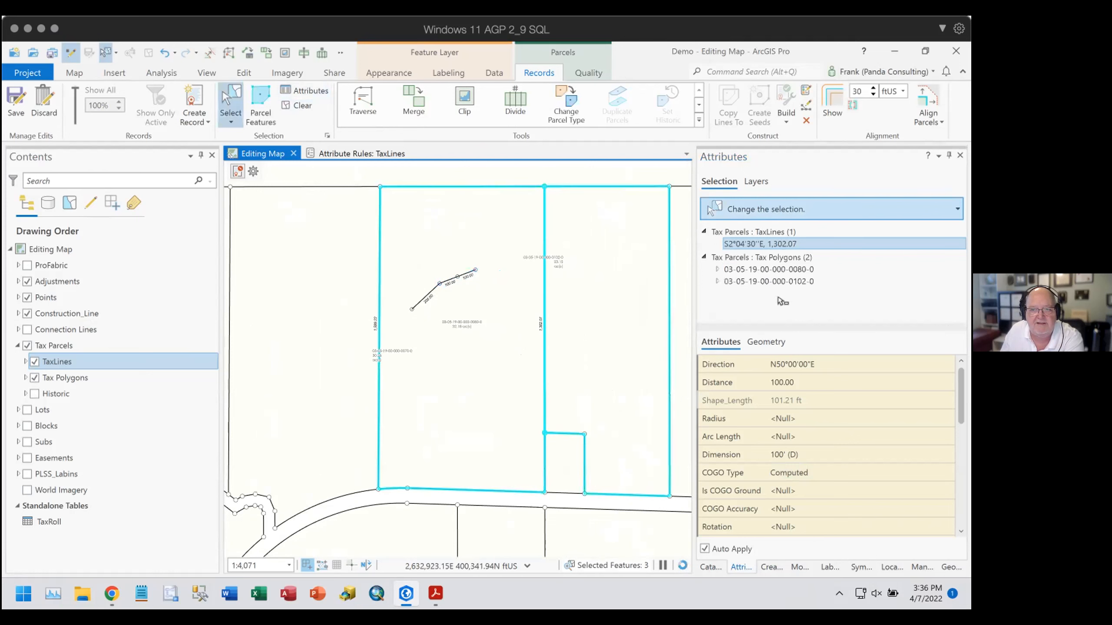
pyautogui.click(765, 244)
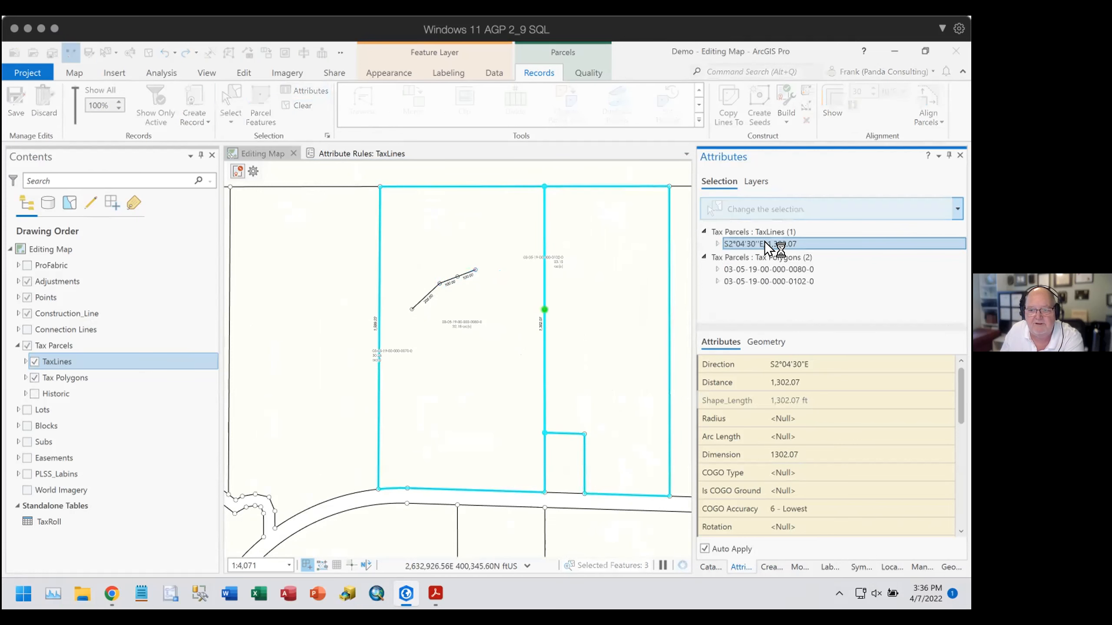
# Set the boundary line's COGO Type to Entered and switch it to From Geometry to test the Dimension calculation.
pyautogui.click(884, 472)
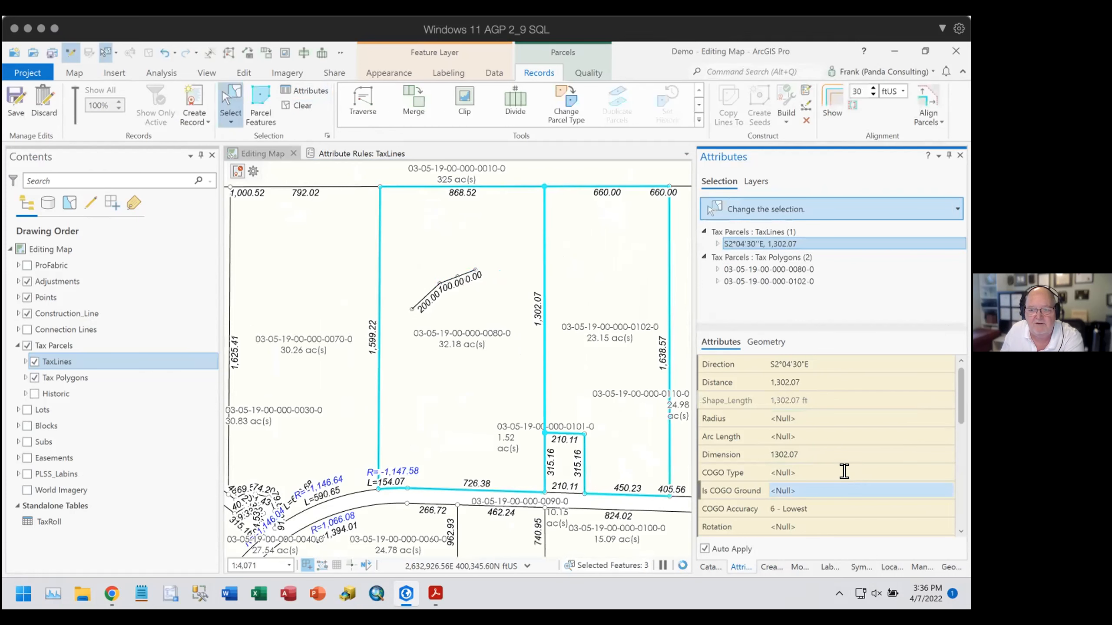
pyautogui.click(816, 472)
pyautogui.click(816, 469)
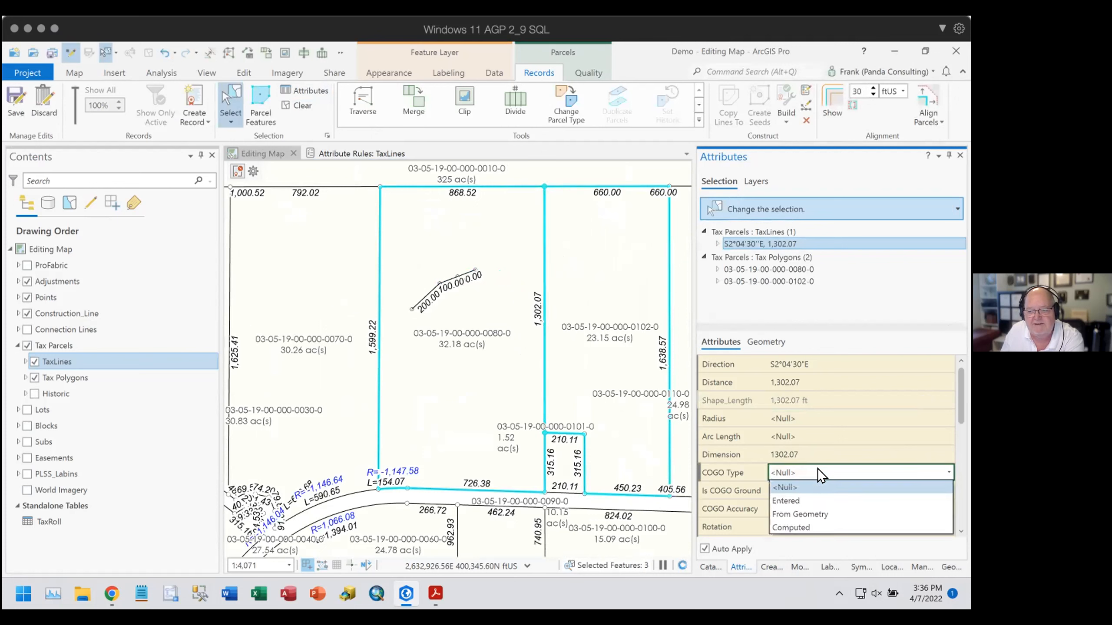
pyautogui.click(796, 493)
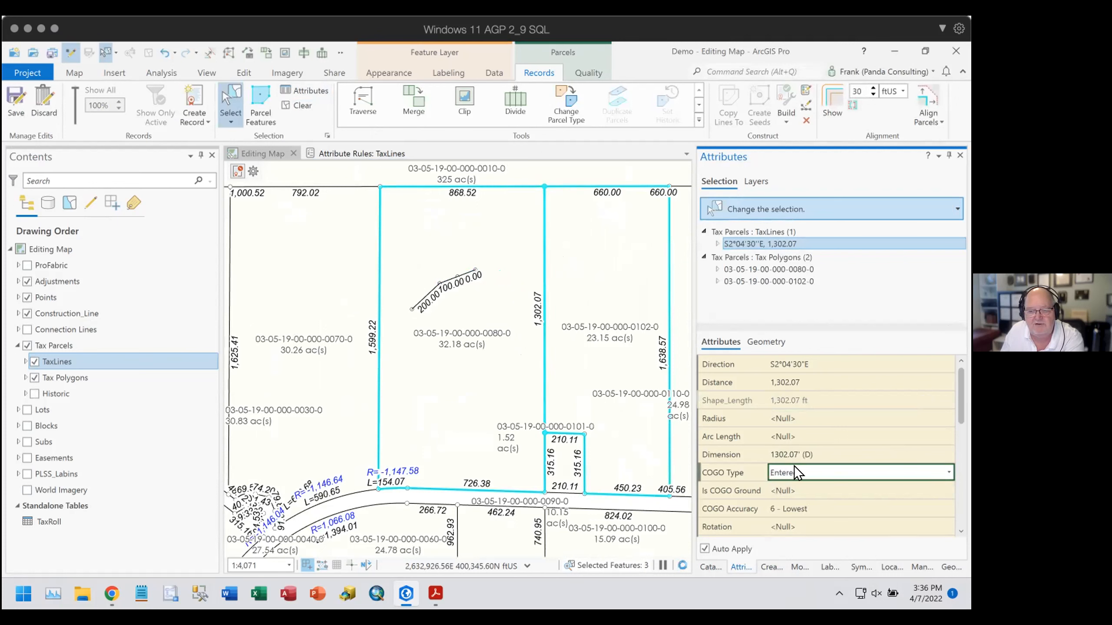
pyautogui.click(808, 451)
pyautogui.click(815, 467)
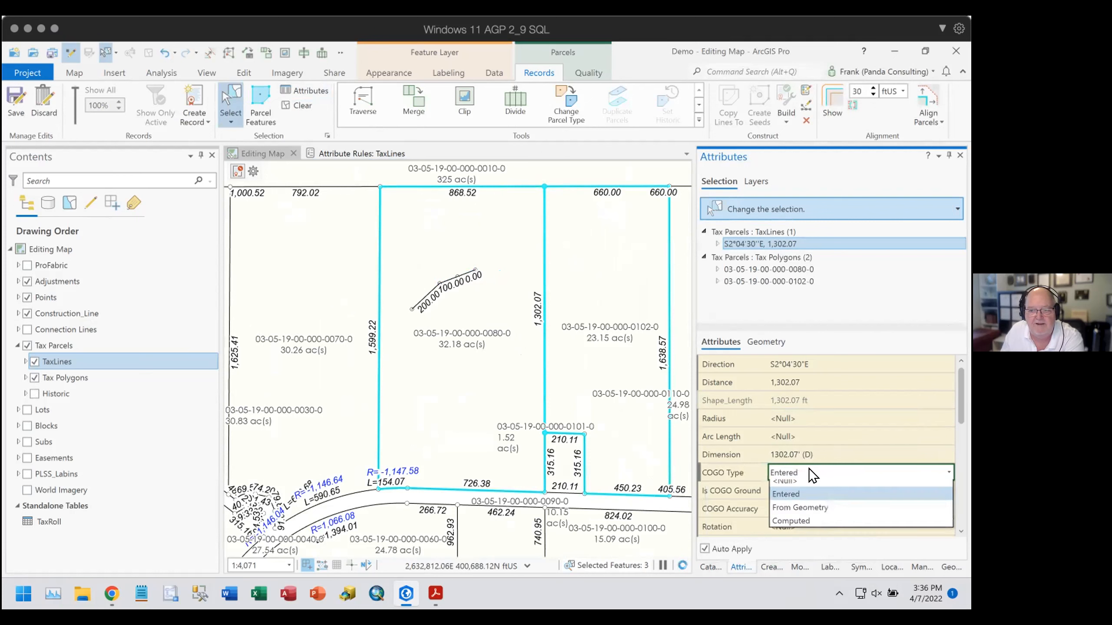
pyautogui.click(797, 514)
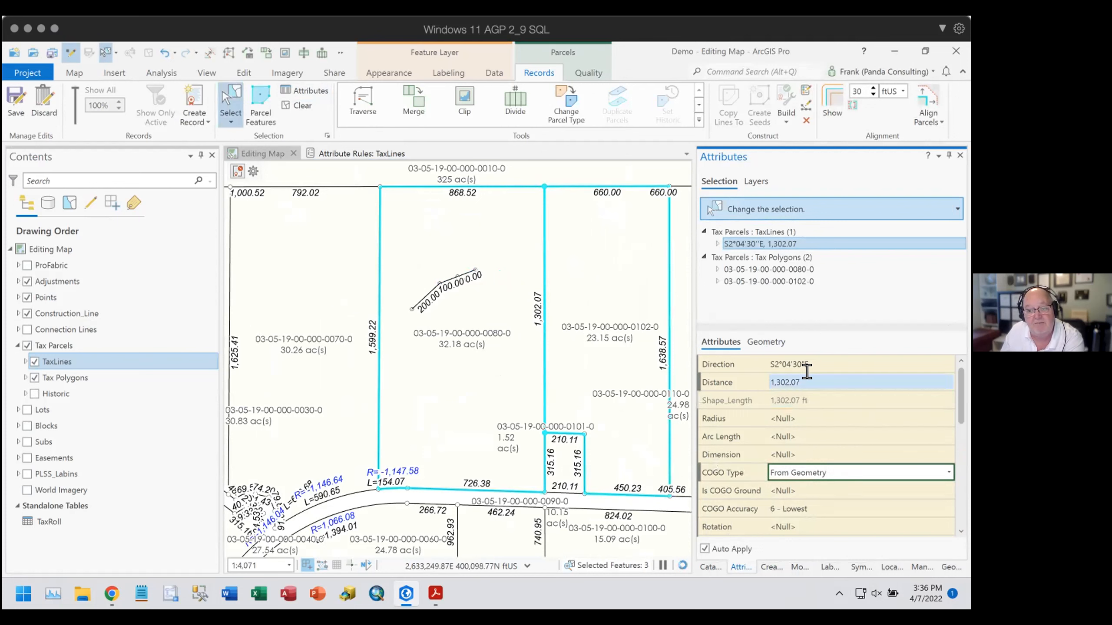
# Set the boundary line's Distance to 1300 and its COGO Type to Entered.
pyautogui.click(837, 375)
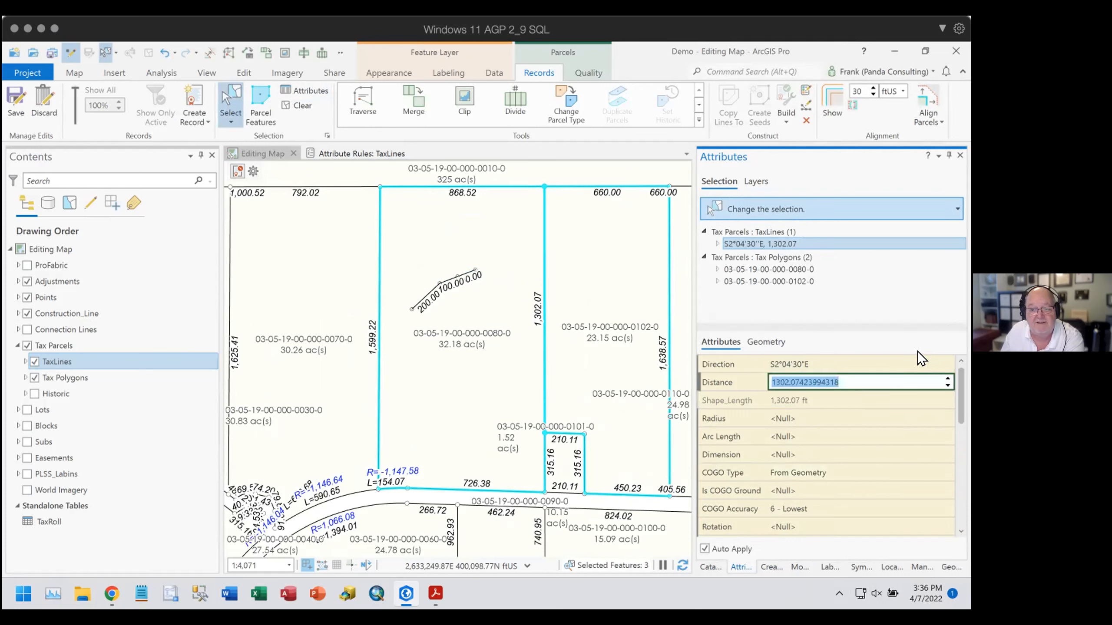
pyautogui.write('1300')
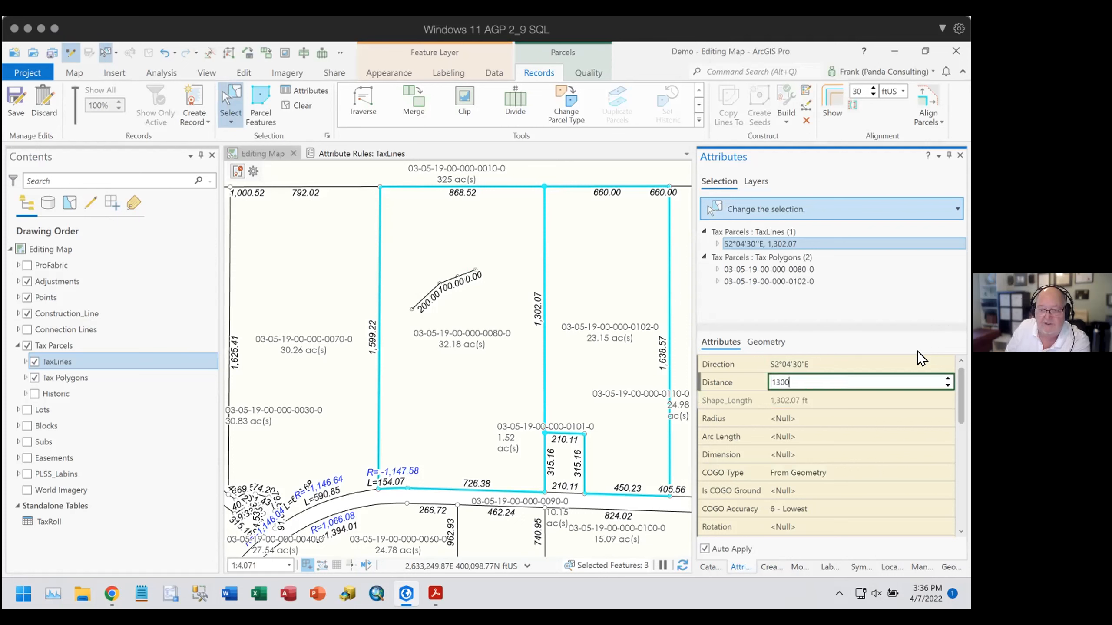
pyautogui.press('Tab')
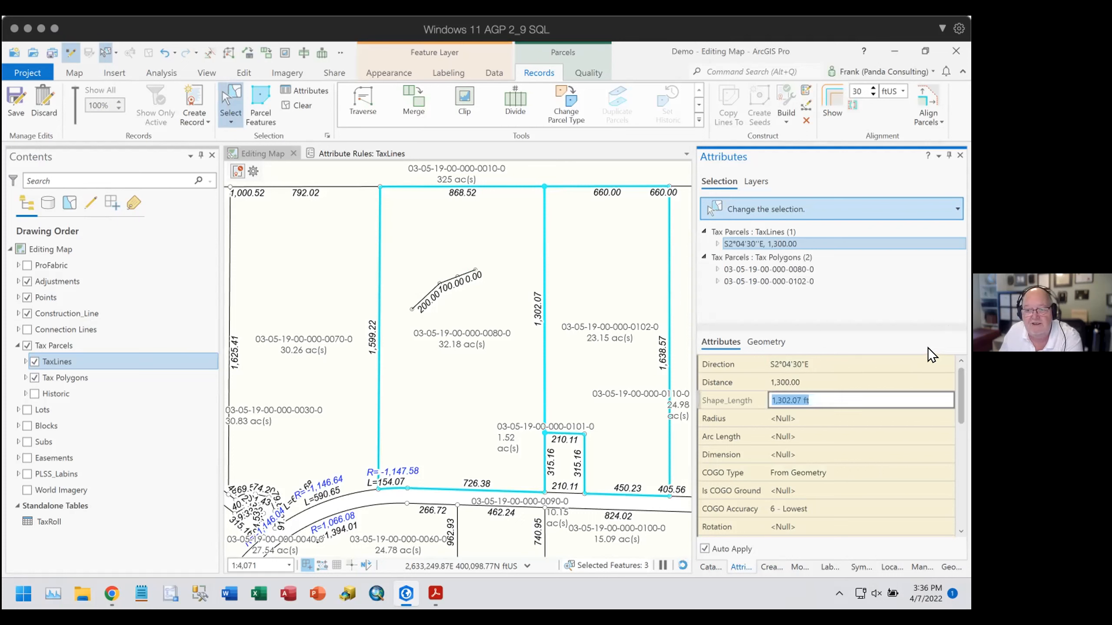
pyautogui.click(820, 471)
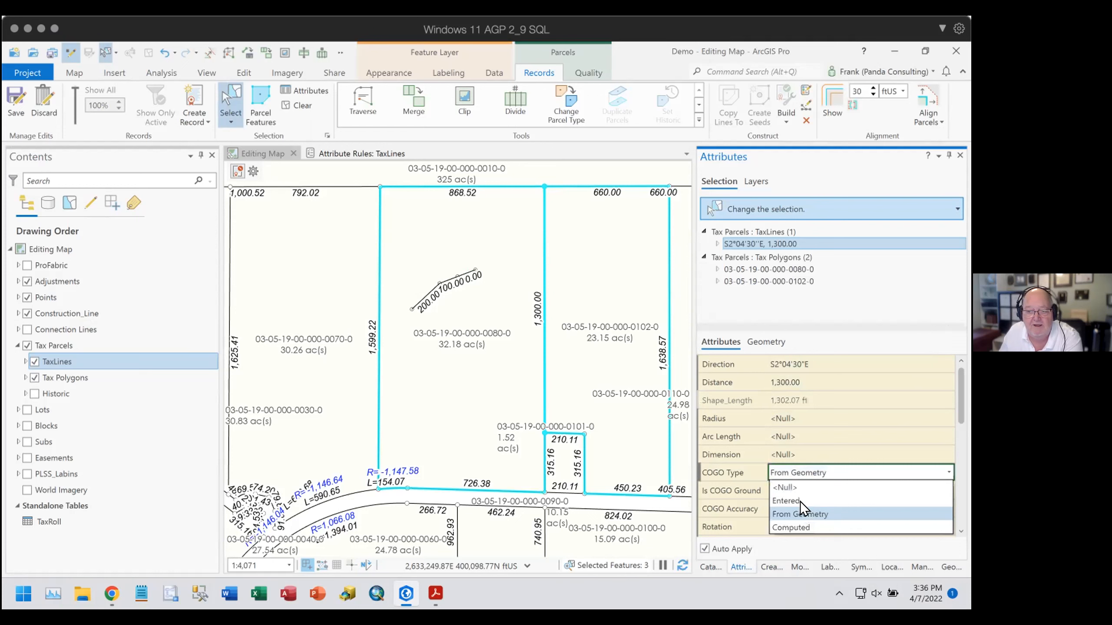
pyautogui.click(798, 500)
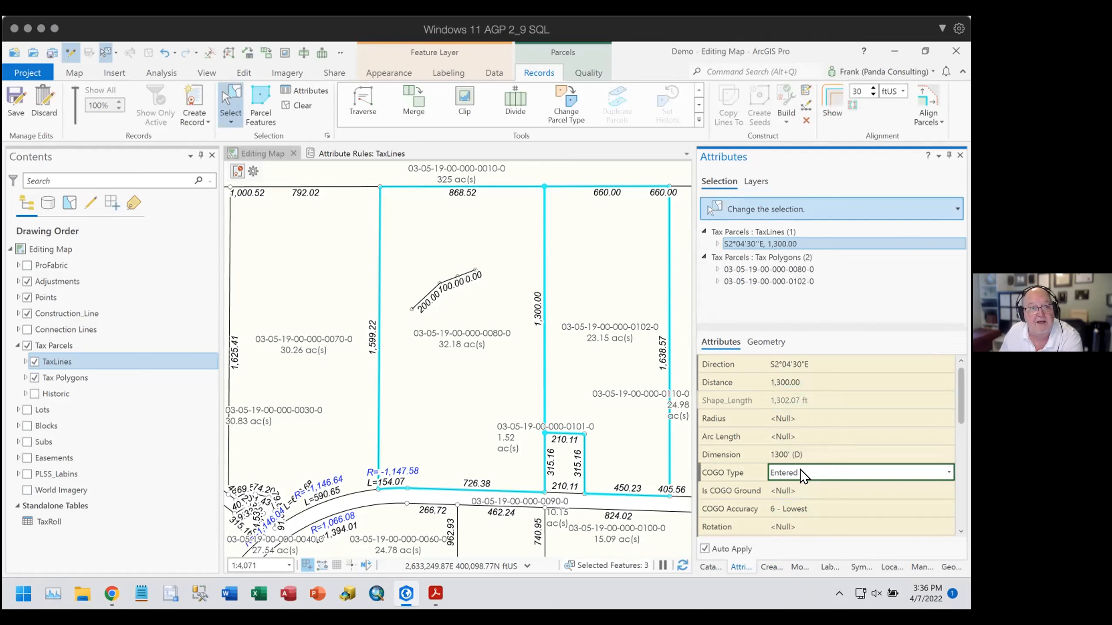
pyautogui.click(809, 377)
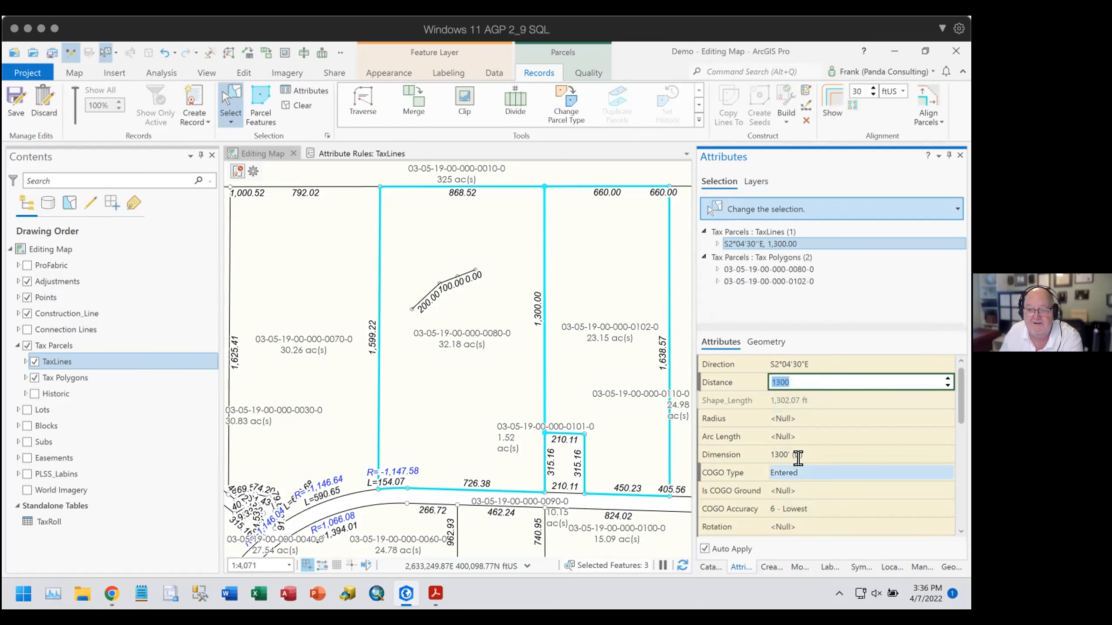
pyautogui.click(809, 471)
pyautogui.click(818, 473)
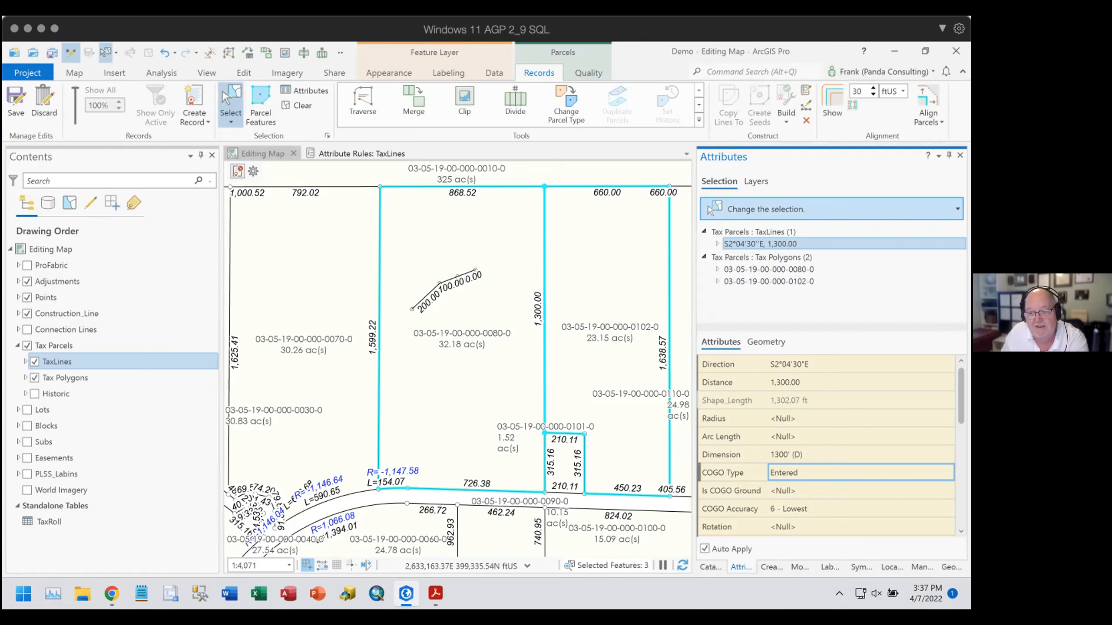
# Start a TaxLines two-point line inside the 32.18-acre parcel as a circular arc with a radius of 250 ft.
pyautogui.click(770, 566)
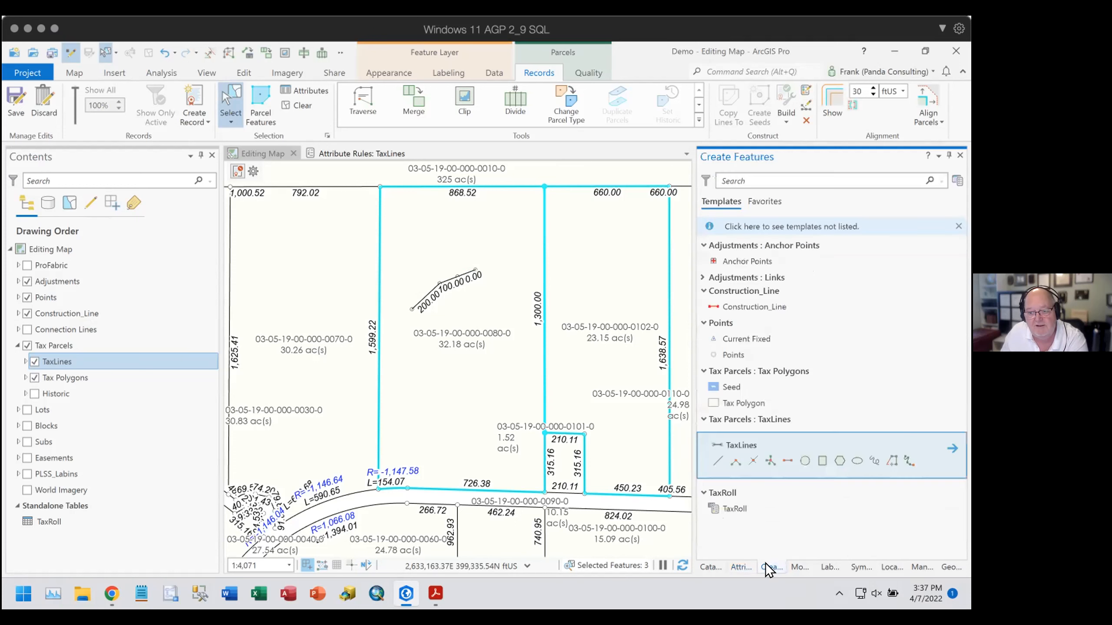
pyautogui.click(781, 460)
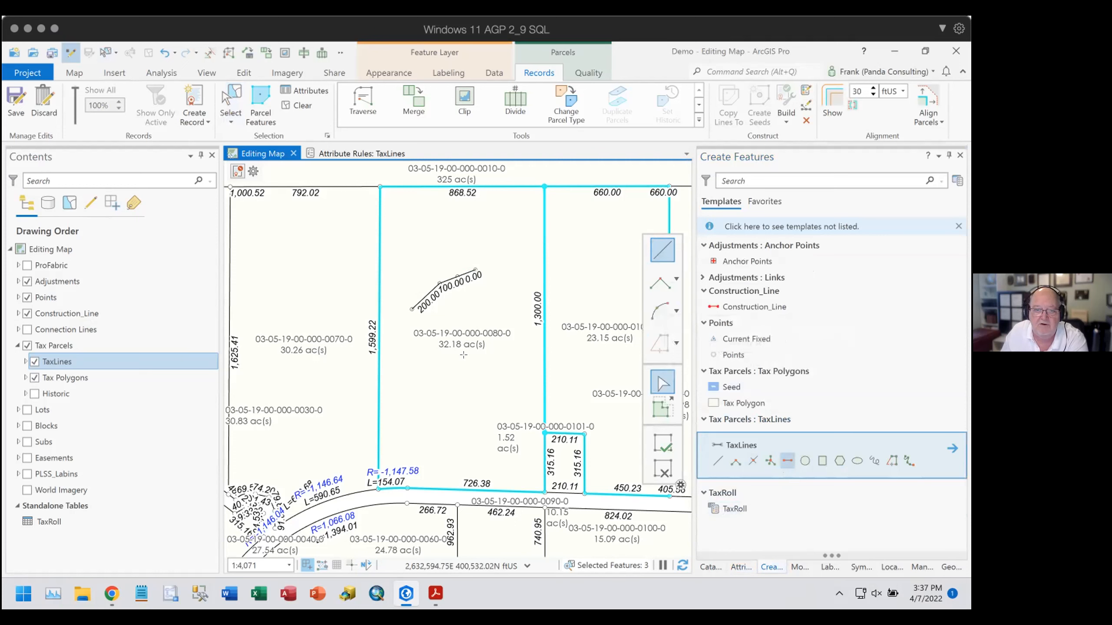
pyautogui.click(409, 396)
pyautogui.rightClick(432, 386)
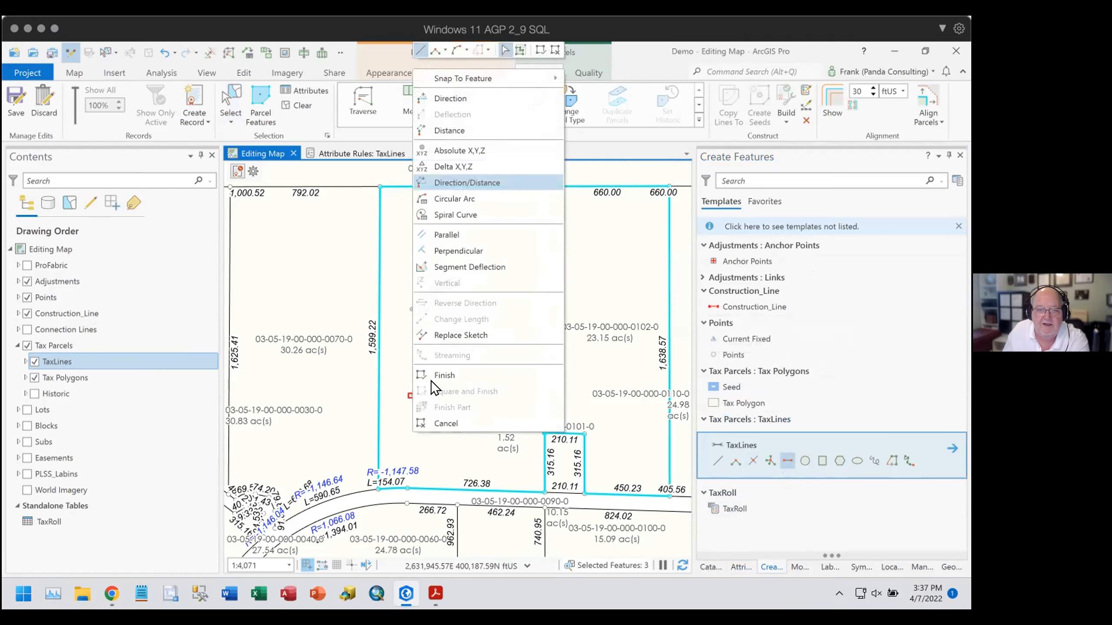
pyautogui.click(468, 199)
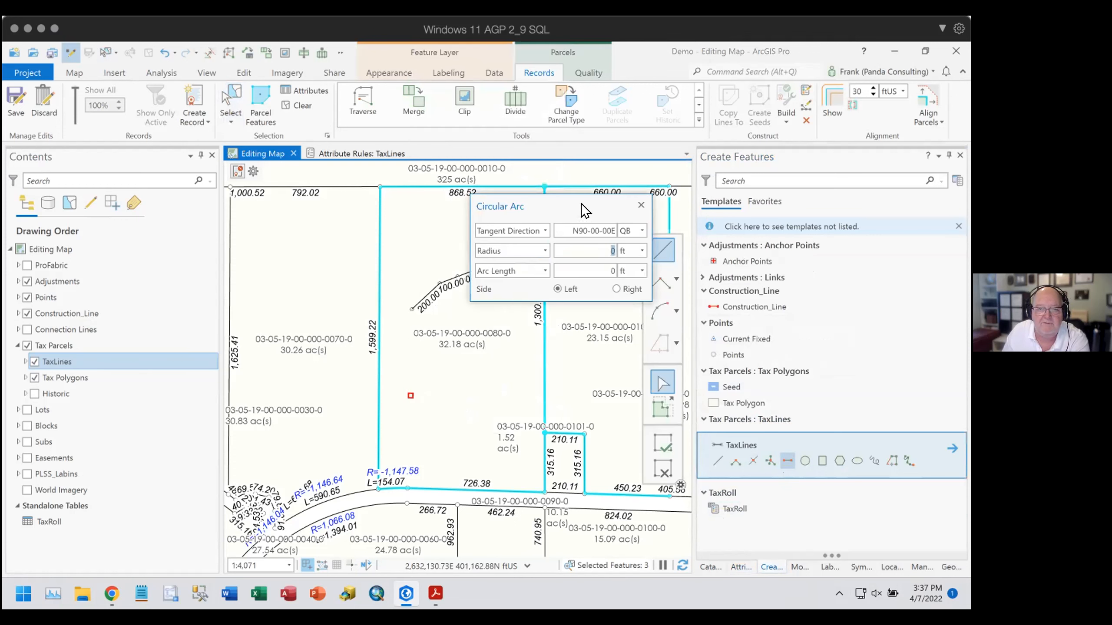
pyautogui.moveTo(581, 203); pyautogui.dragTo(577, 176)
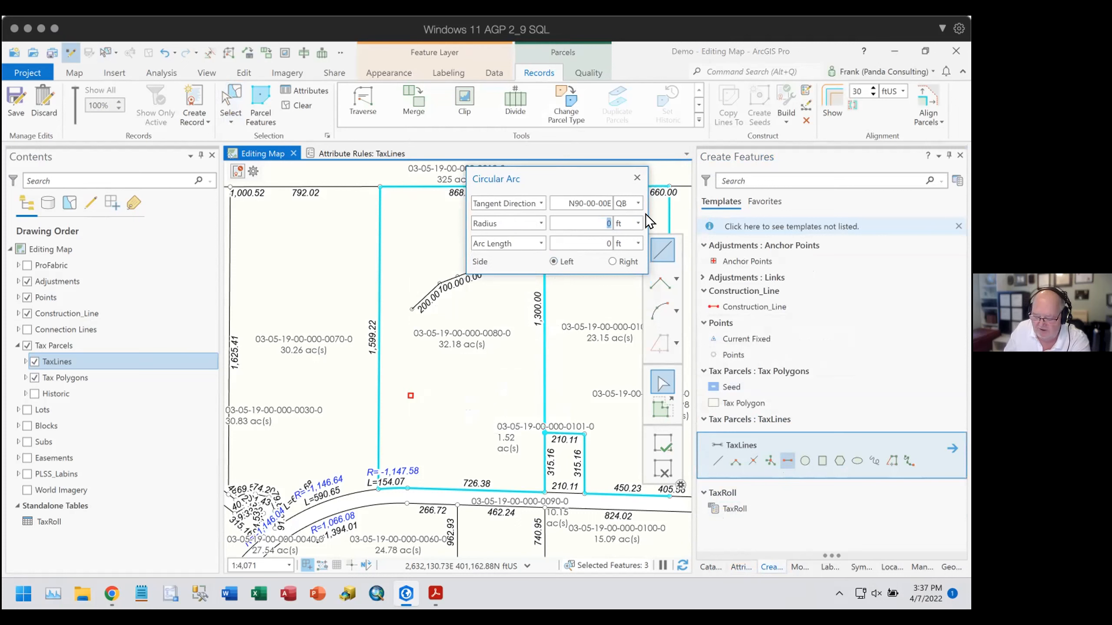
pyautogui.write('250')
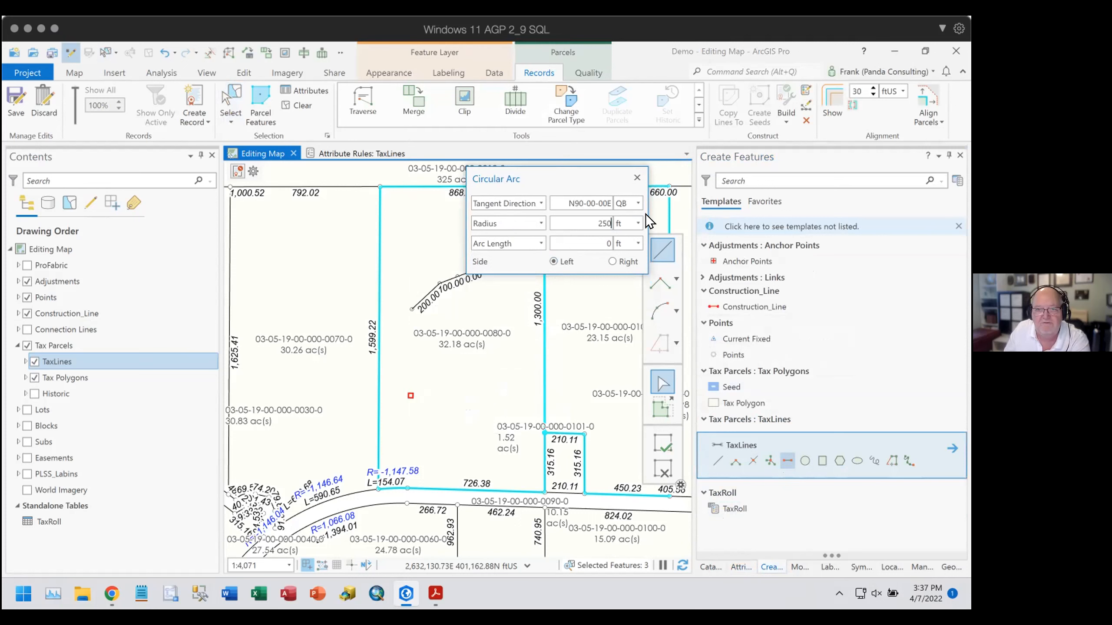
pyautogui.press('Tab')
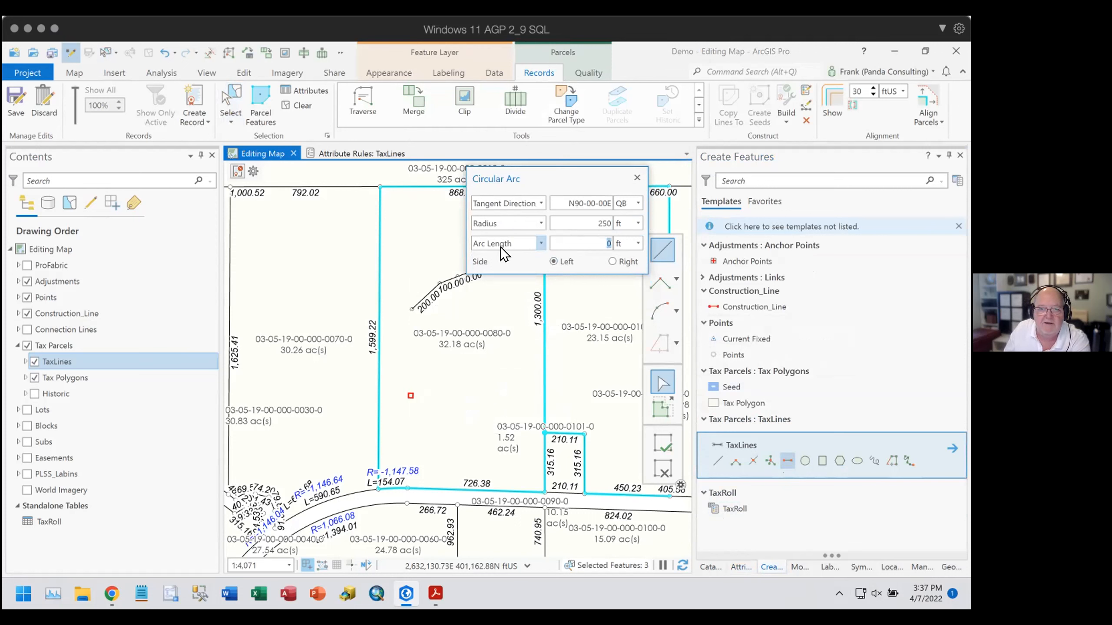
# Create the arc with a delta angle of 45, curving to the right, with tangent direction 45-1.
pyautogui.click(531, 243)
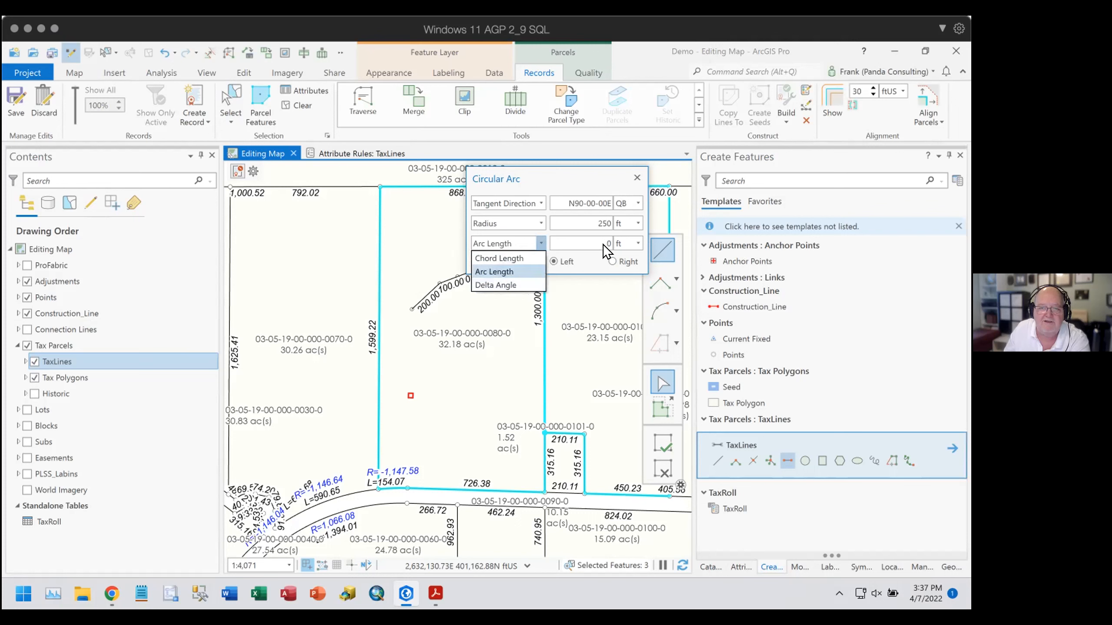
pyautogui.click(519, 281)
pyautogui.moveTo(578, 243); pyautogui.dragTo(614, 243)
pyautogui.write('45')
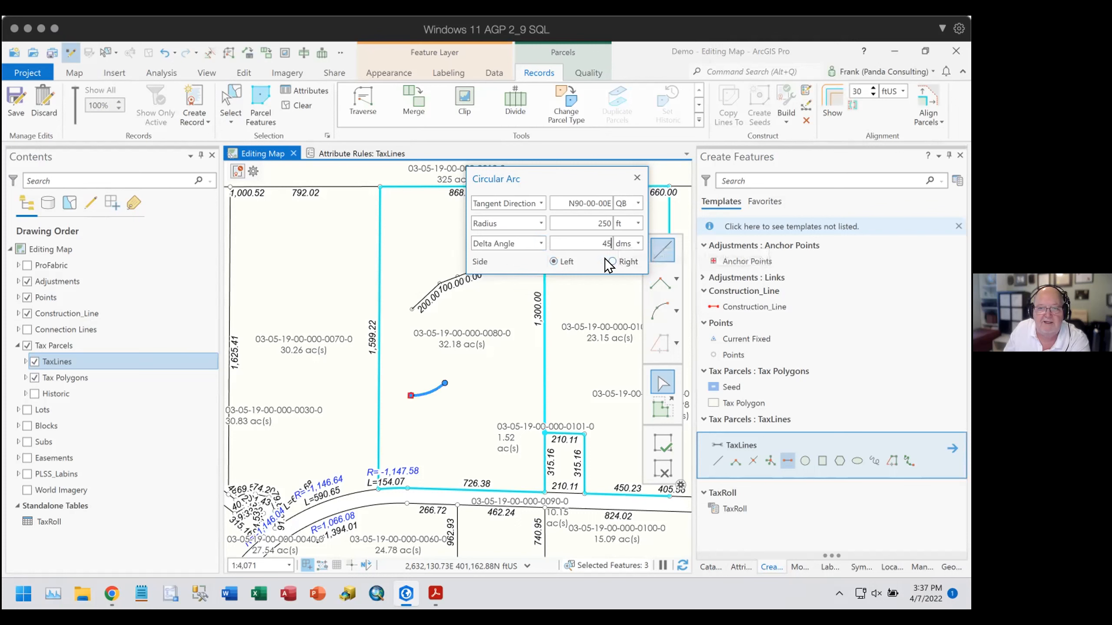
pyautogui.click(612, 259)
pyautogui.click(564, 202)
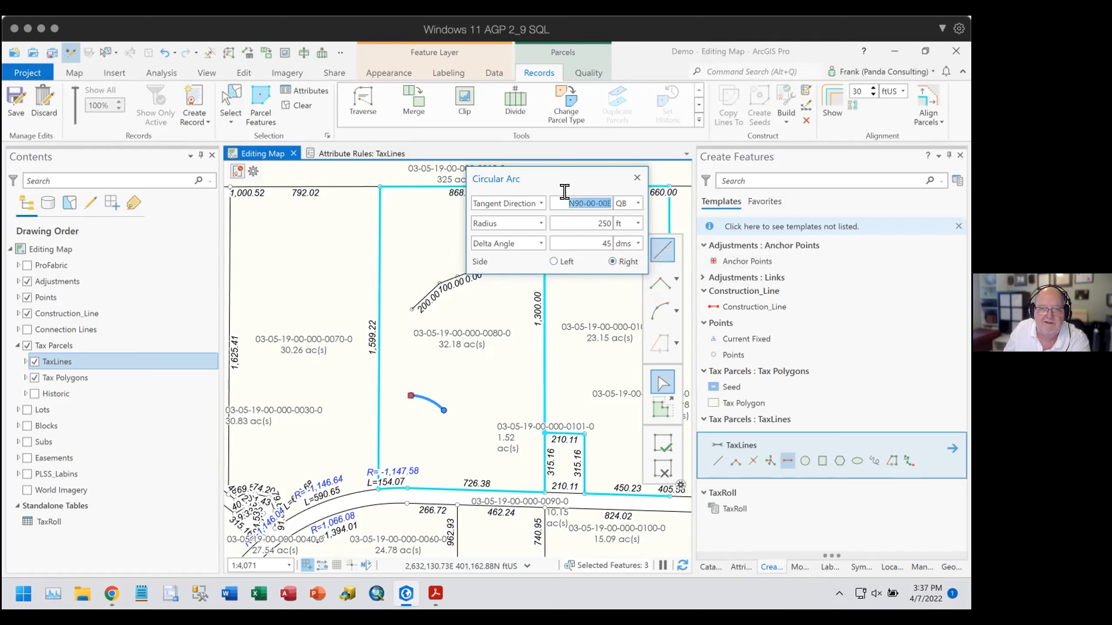
pyautogui.write('45')
pyautogui.press('Return')
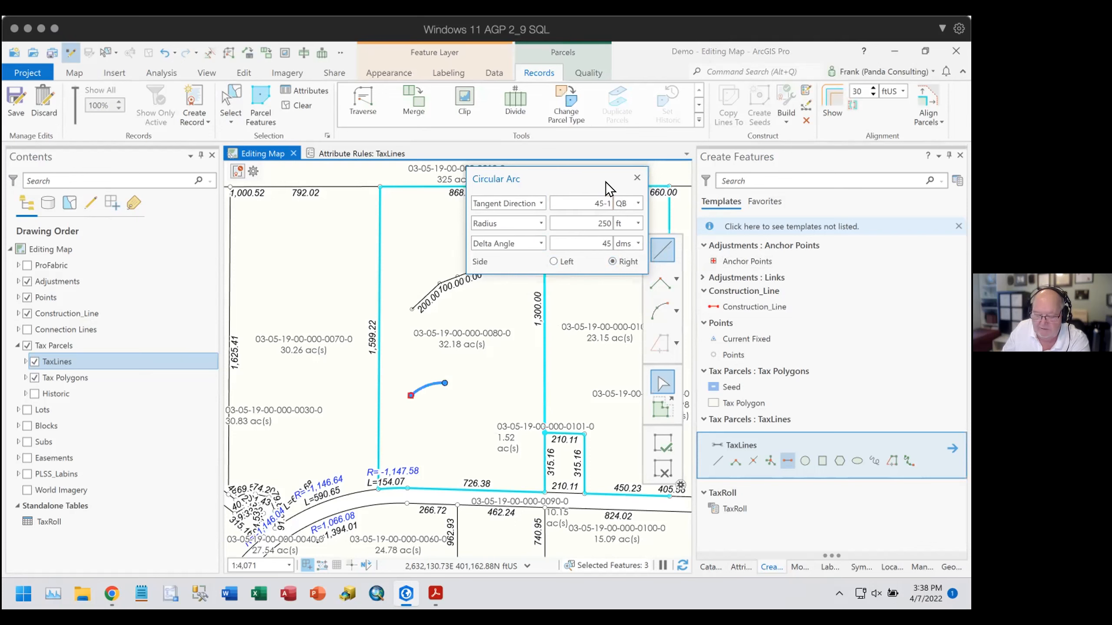
pyautogui.press('Return')
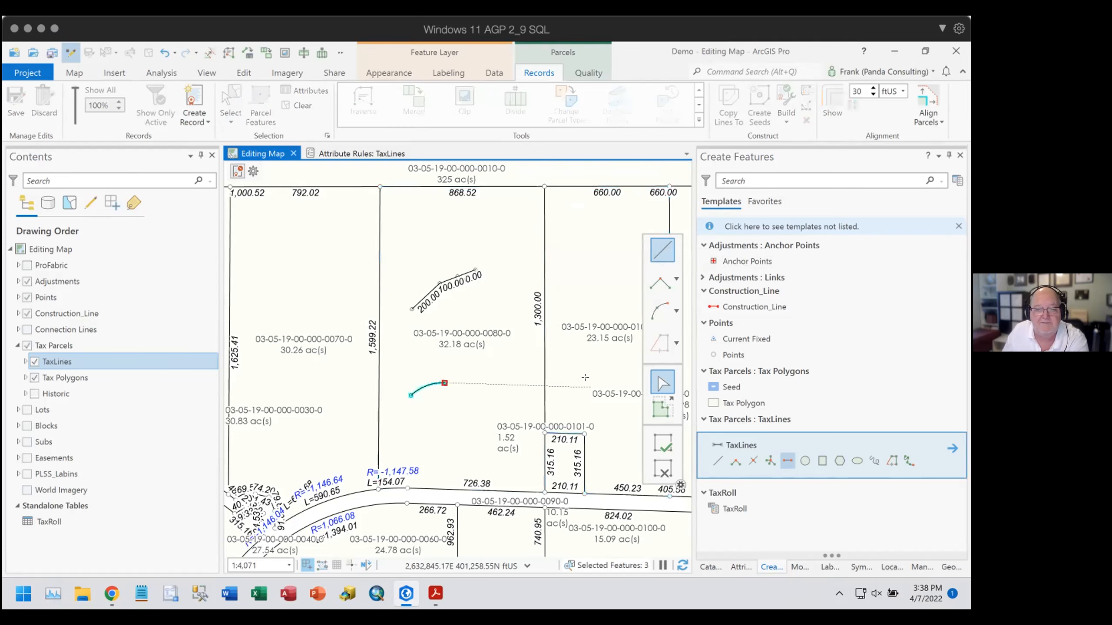
# Open the new curve's attributes and examine its Direction, Distance, Radius, Arc Length and Dimension.
pyautogui.click(741, 568)
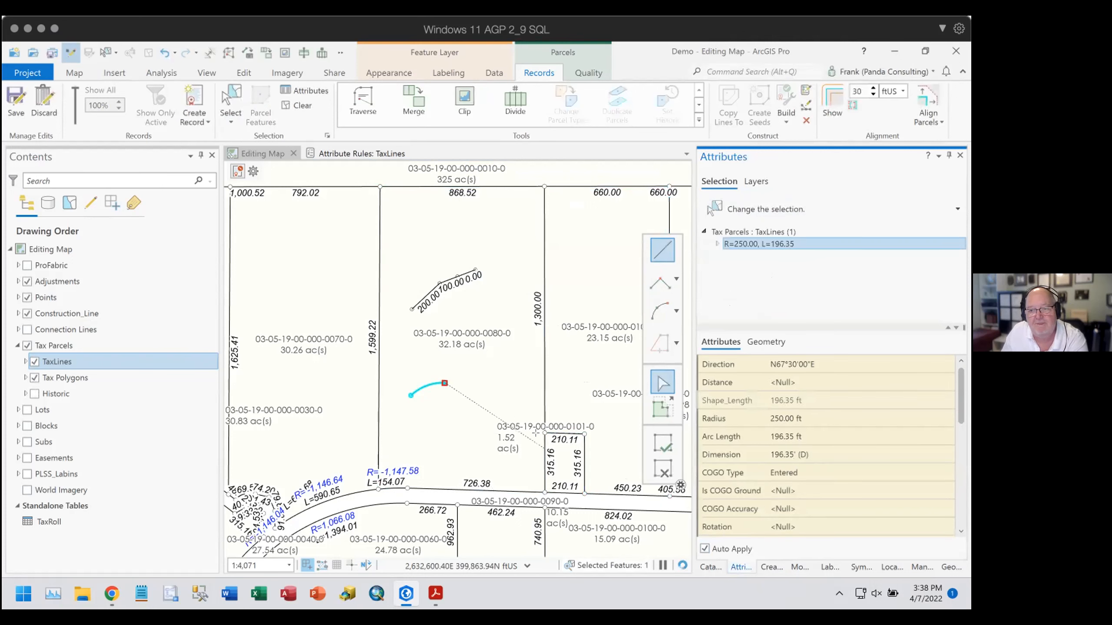
pyautogui.click(860, 357)
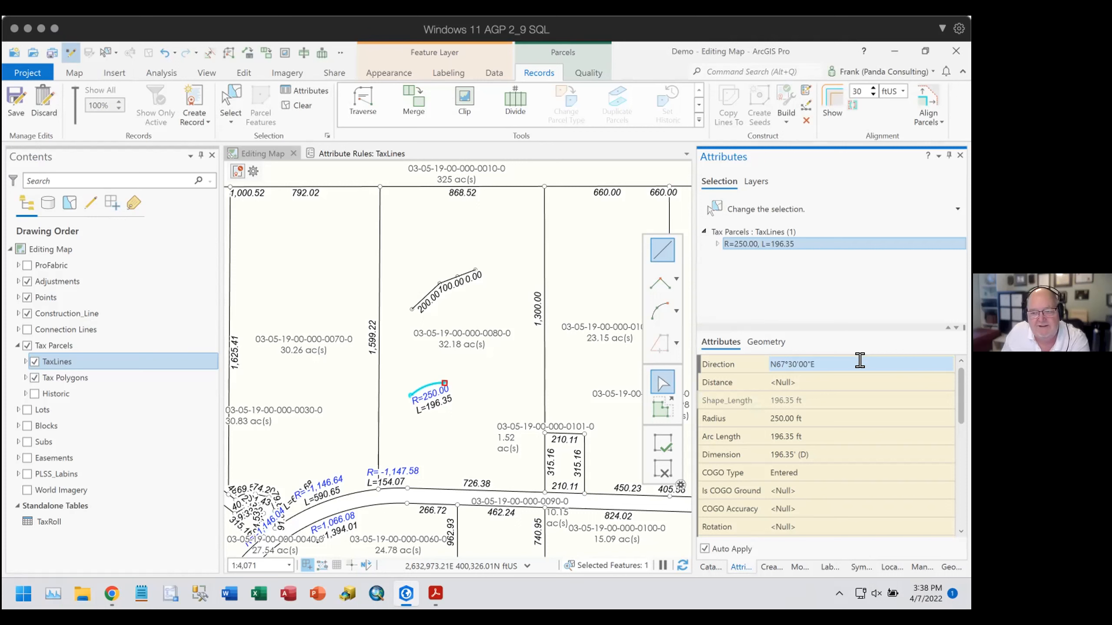
pyautogui.click(854, 373)
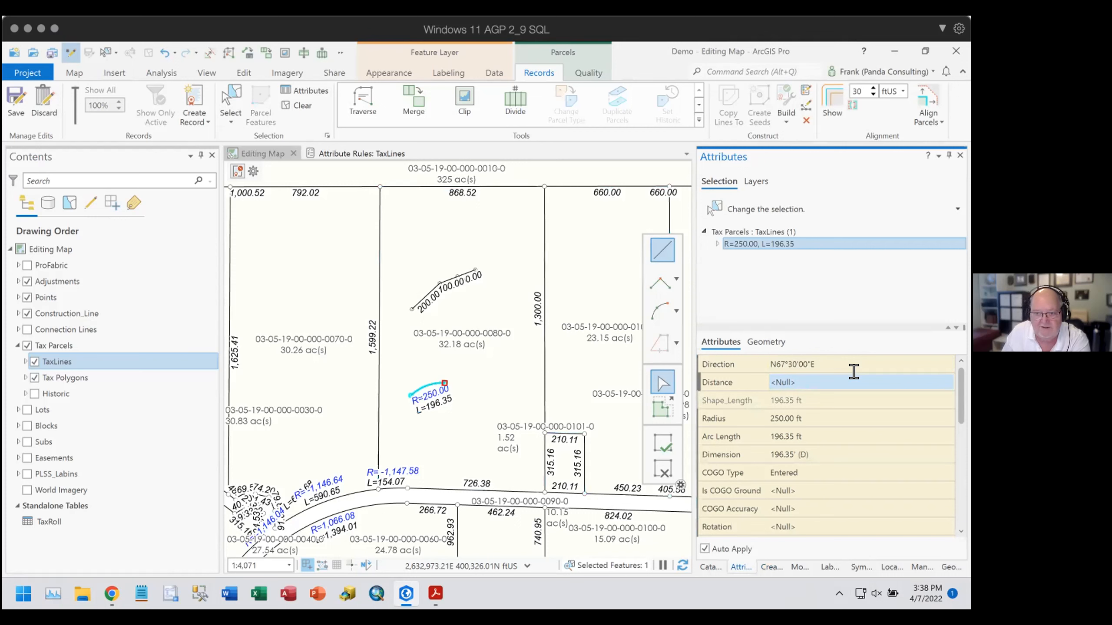
# Open the Calc Dimension rule's expression for TaxLines in the Expression Builder and enlarge the dialog to read the code.
pyautogui.click(811, 417)
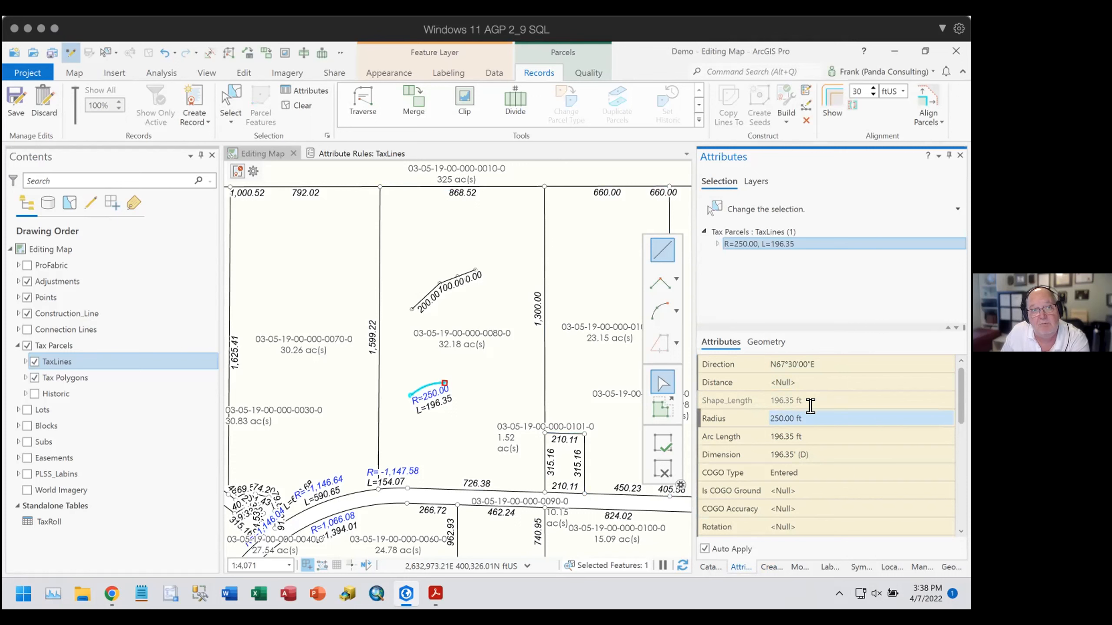
pyautogui.click(812, 427)
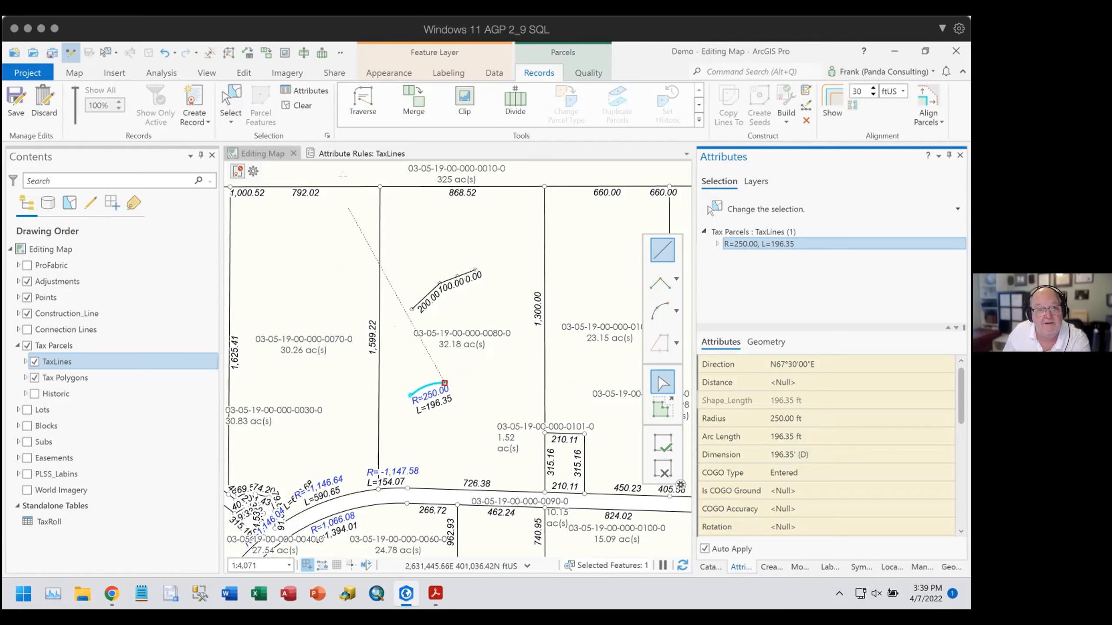
pyautogui.click(356, 148)
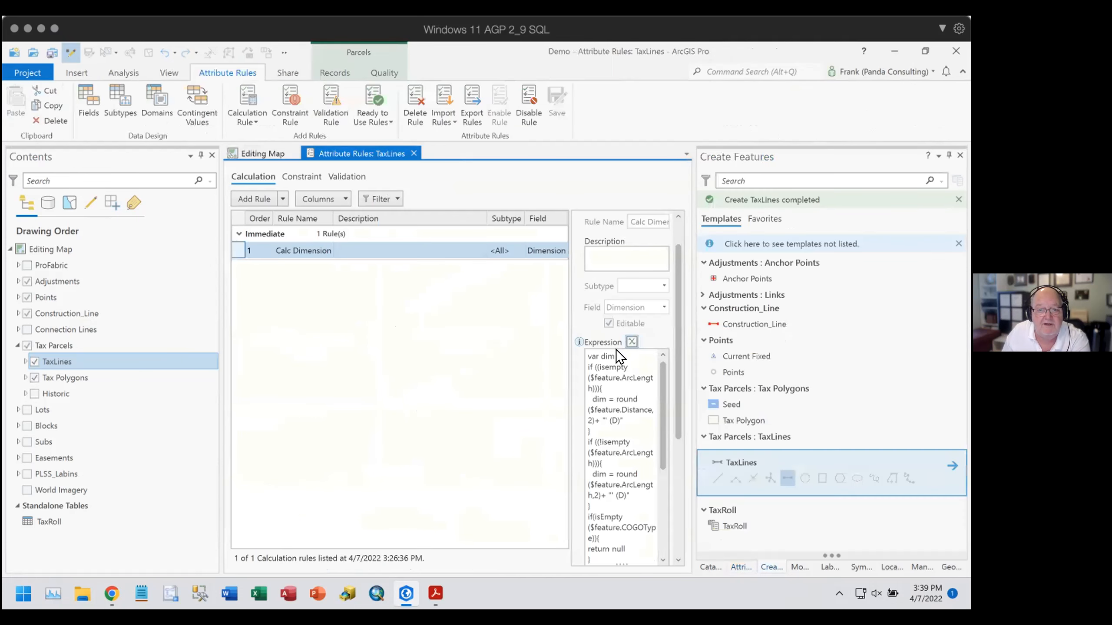
pyautogui.click(631, 342)
pyautogui.moveTo(542, 147); pyautogui.dragTo(378, 100)
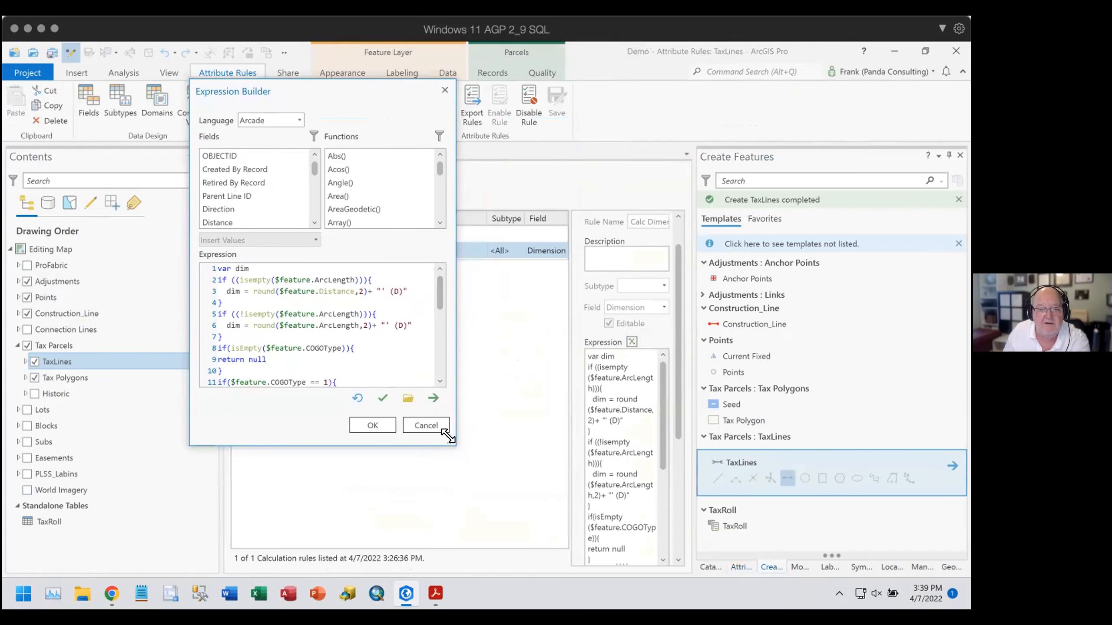
pyautogui.moveTo(449, 441); pyautogui.dragTo(735, 559)
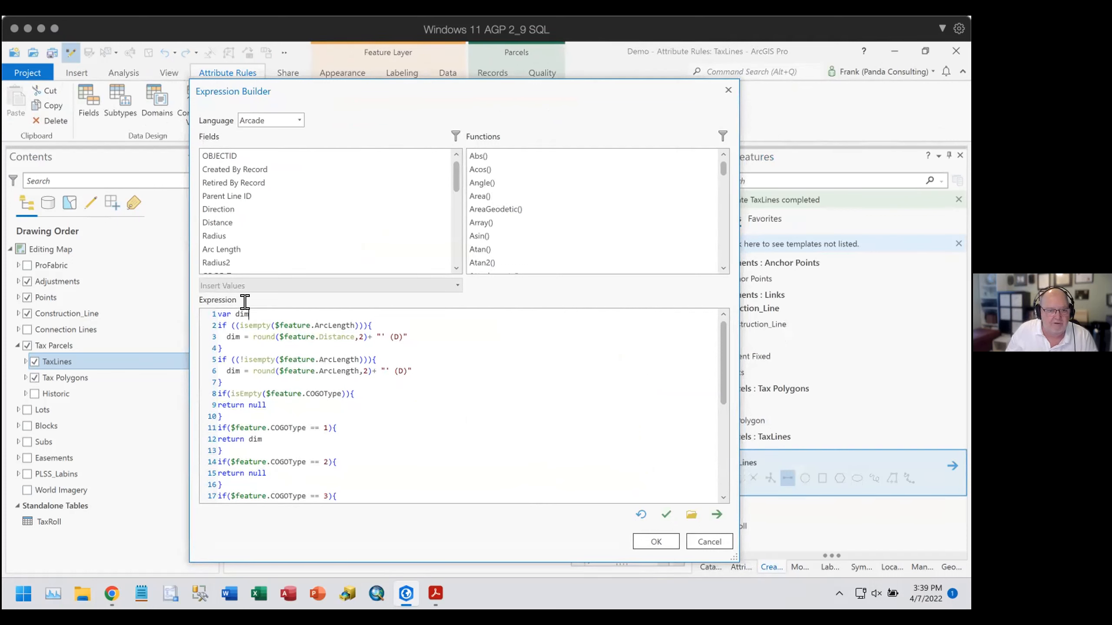
# Review the two ArcLength conditions and change the dimension suffix to (L) in the non-empty ArcLength branch.
pyautogui.moveTo(214, 309)
pyautogui.mouseDown()
pyautogui.moveTo(259, 296)
pyautogui.moveTo(212, 320)
pyautogui.mouseUp()
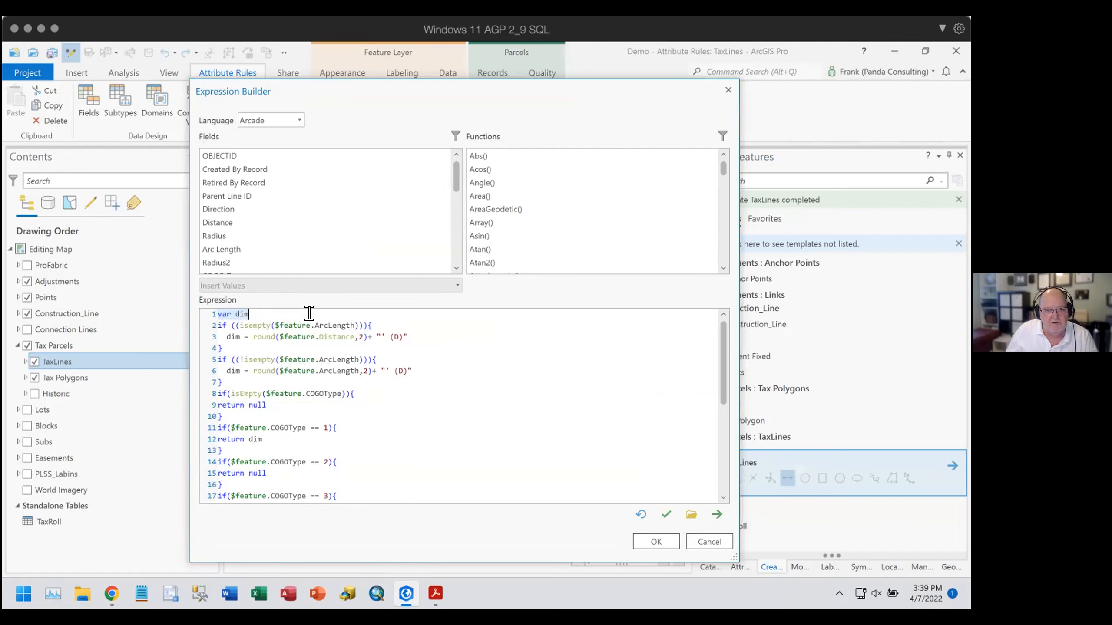
pyautogui.moveTo(316, 312); pyautogui.dragTo(341, 312)
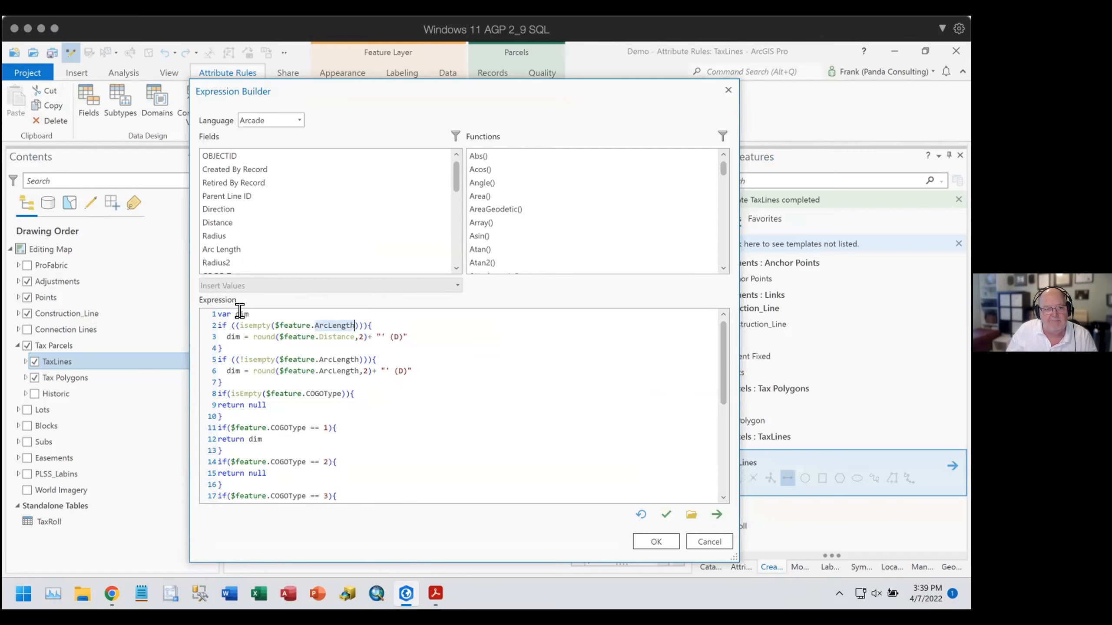
pyautogui.click(392, 329)
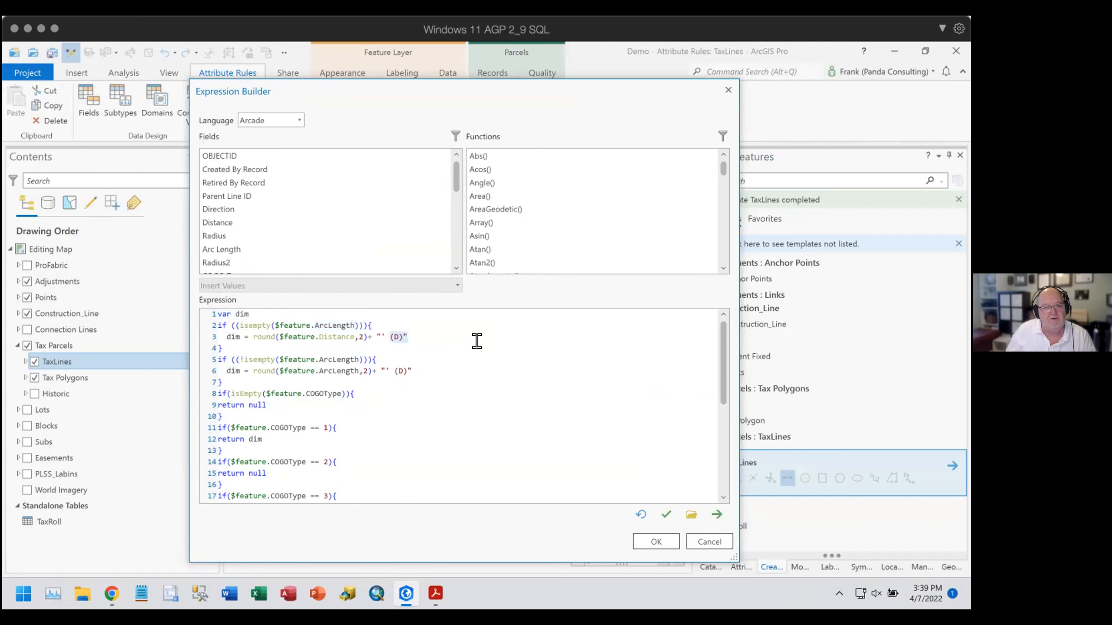
pyautogui.click(242, 360)
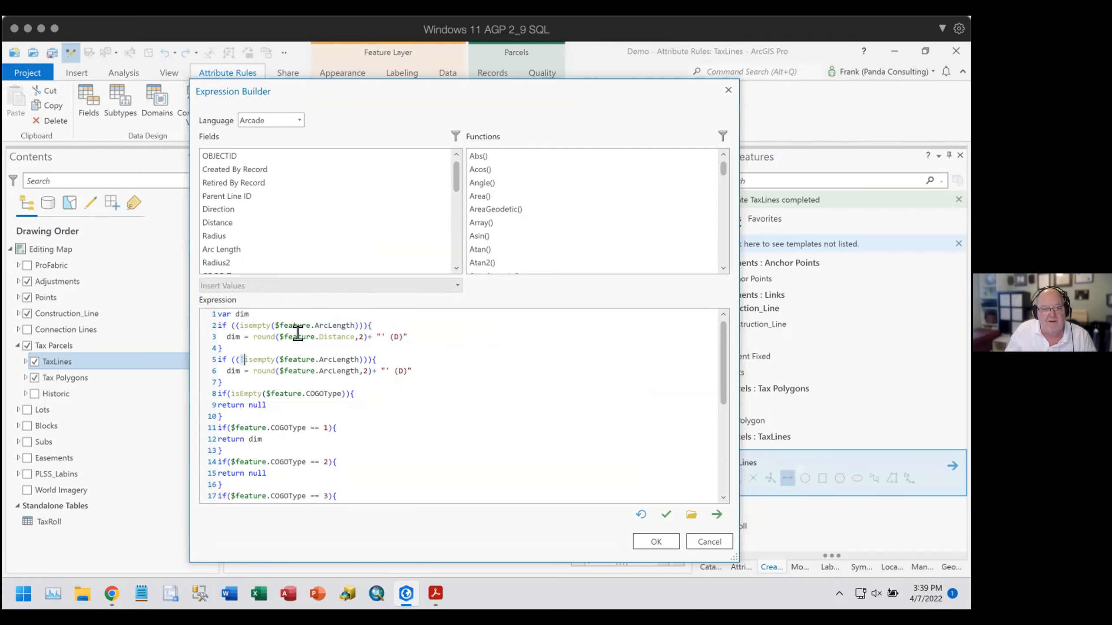
pyautogui.doubleClick(346, 364)
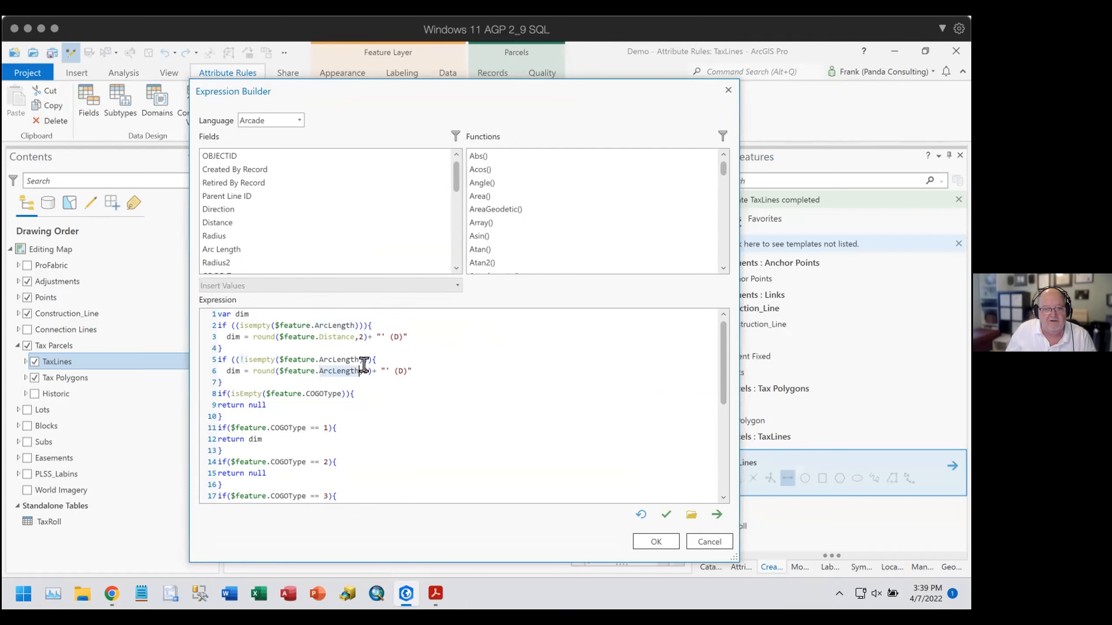
pyautogui.click(398, 370)
pyautogui.press('Delete')
pyautogui.write('L')
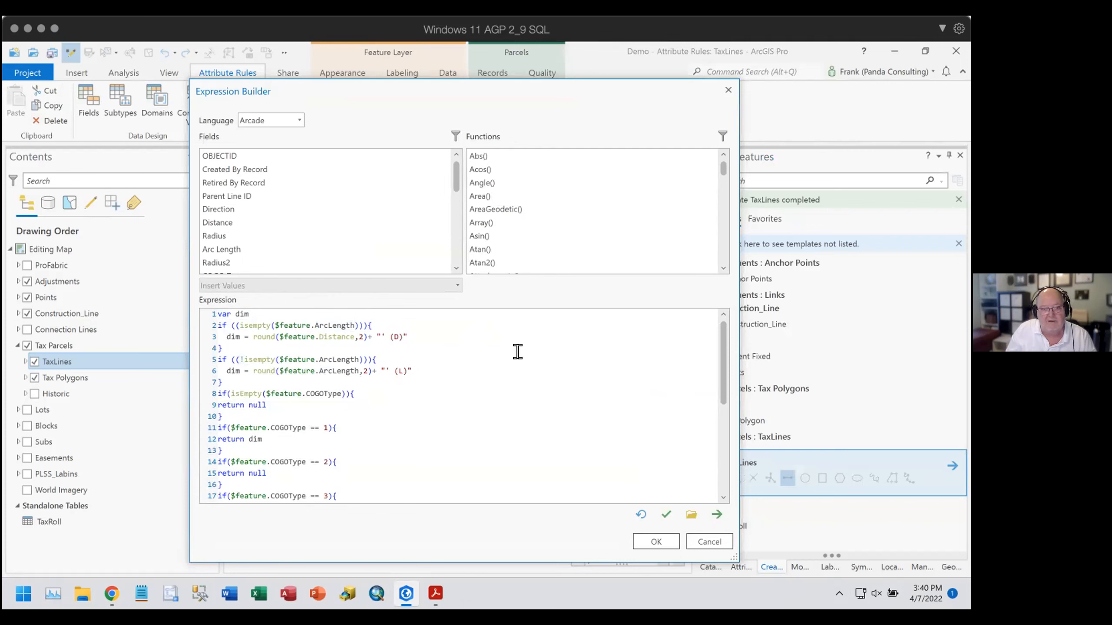
# Validate and accept the revised Calc Dimension expression and save the attribute rule.
pyautogui.click(666, 515)
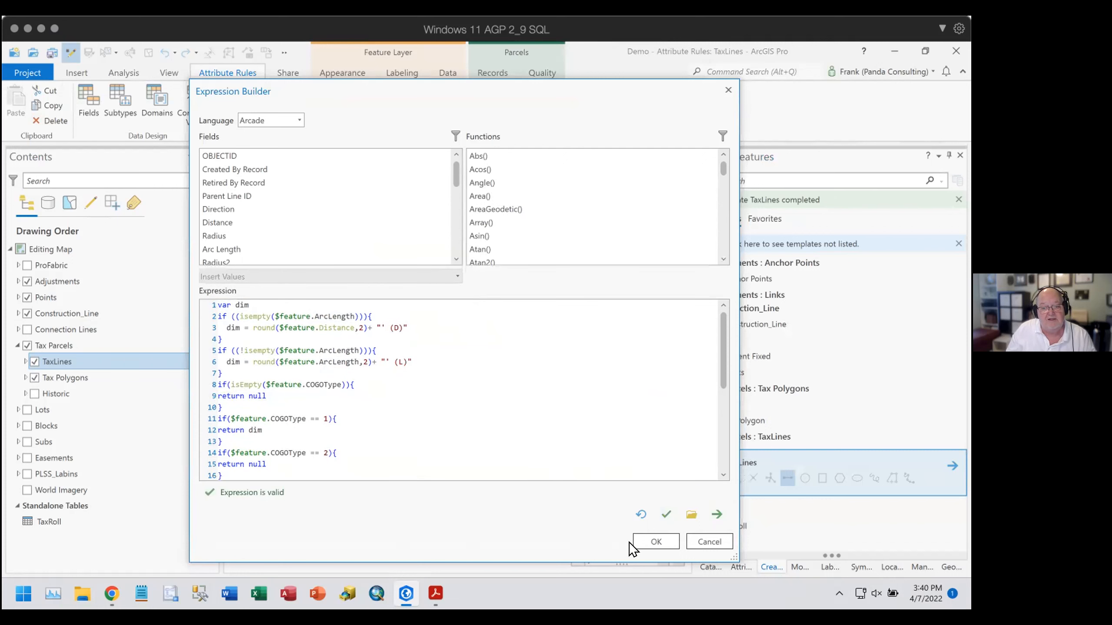
pyautogui.click(647, 541)
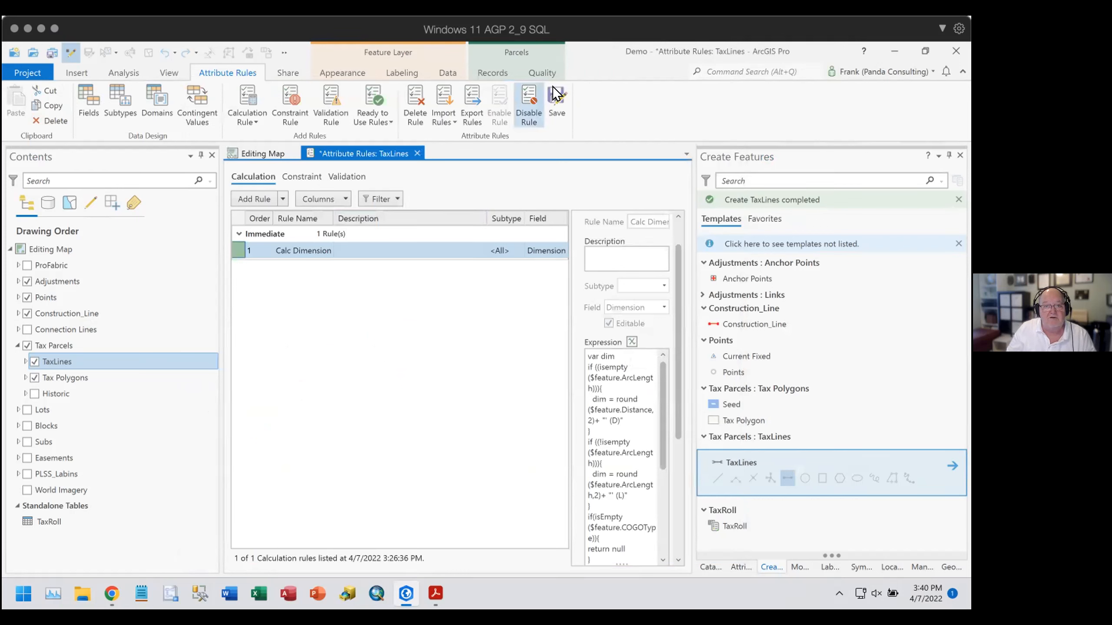
pyautogui.click(556, 99)
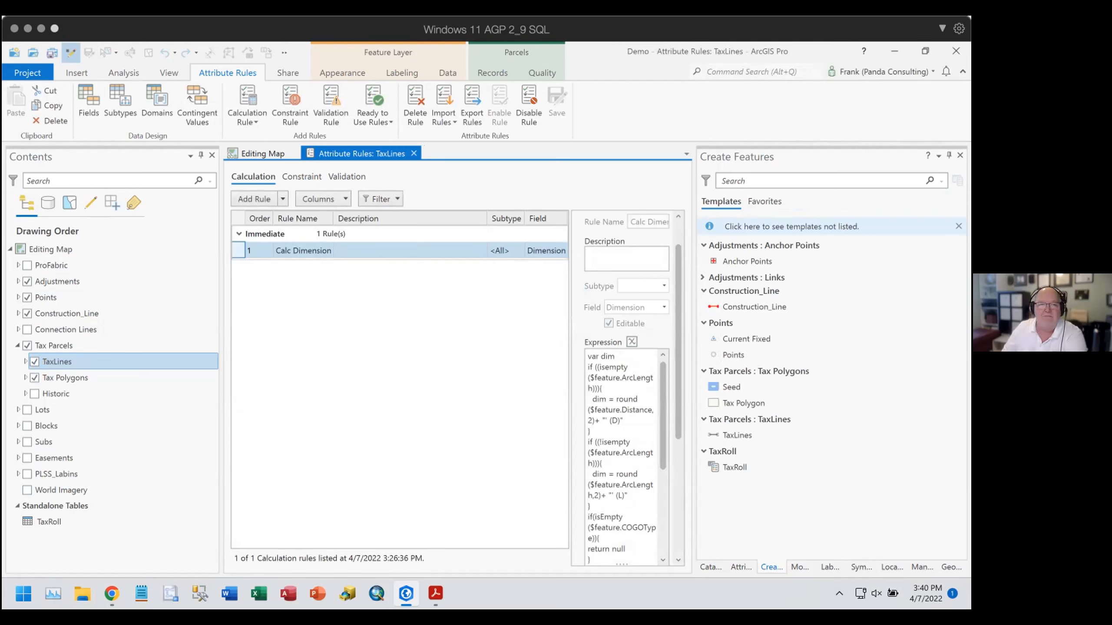
# Recalculate the 250 ft radius curve's Dimension by setting its COGO Type to From Geometry and back to Entered.
pyautogui.click(260, 149)
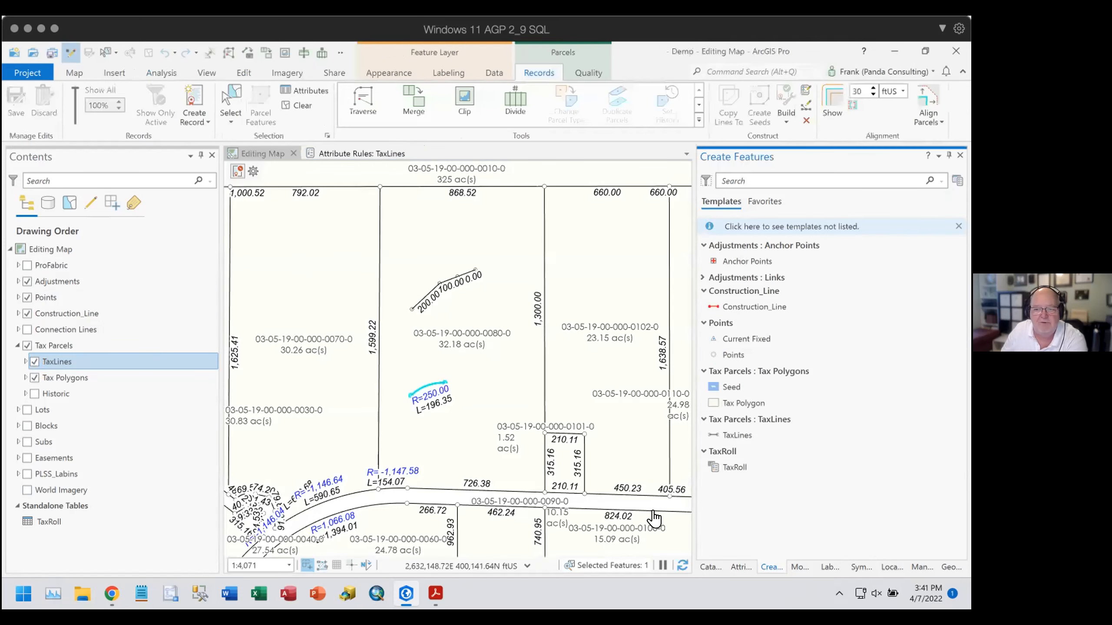
pyautogui.click(740, 567)
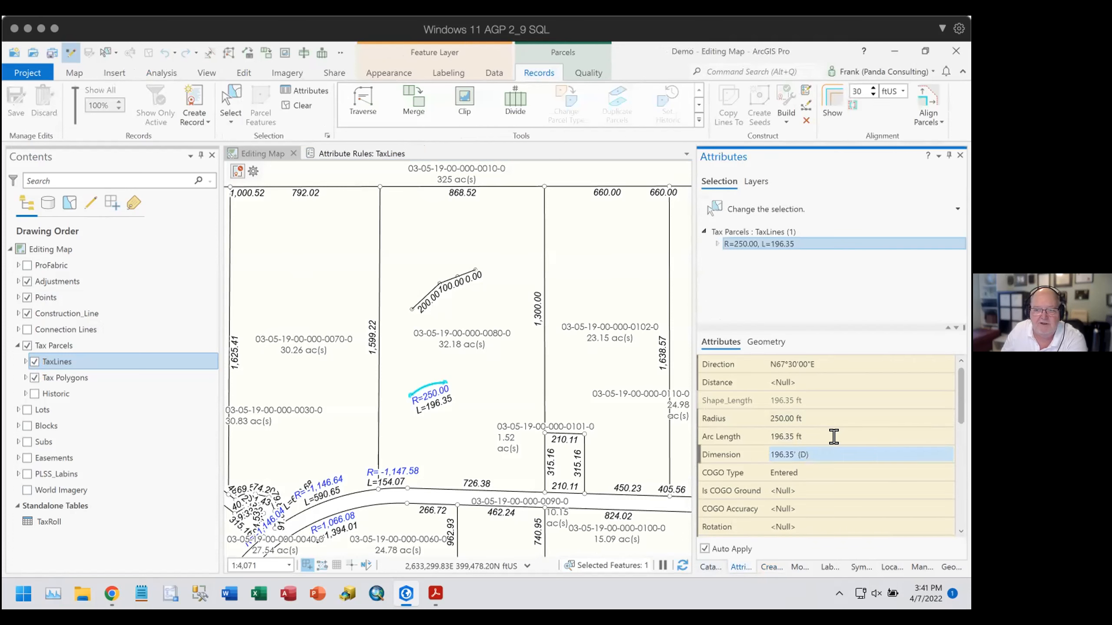
pyautogui.click(827, 471)
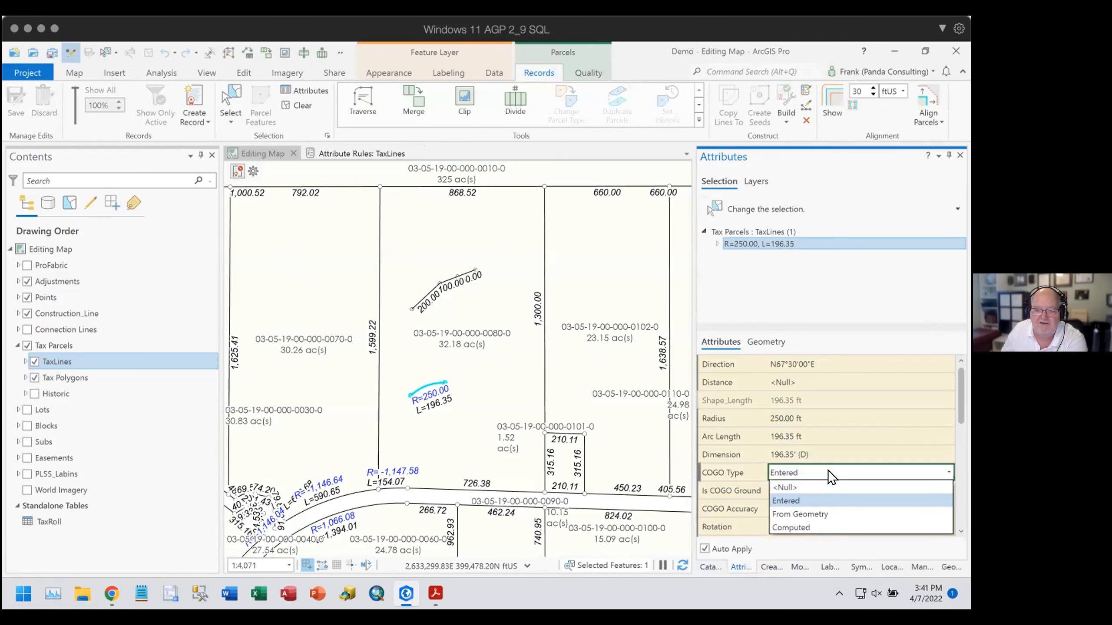
pyautogui.click(802, 503)
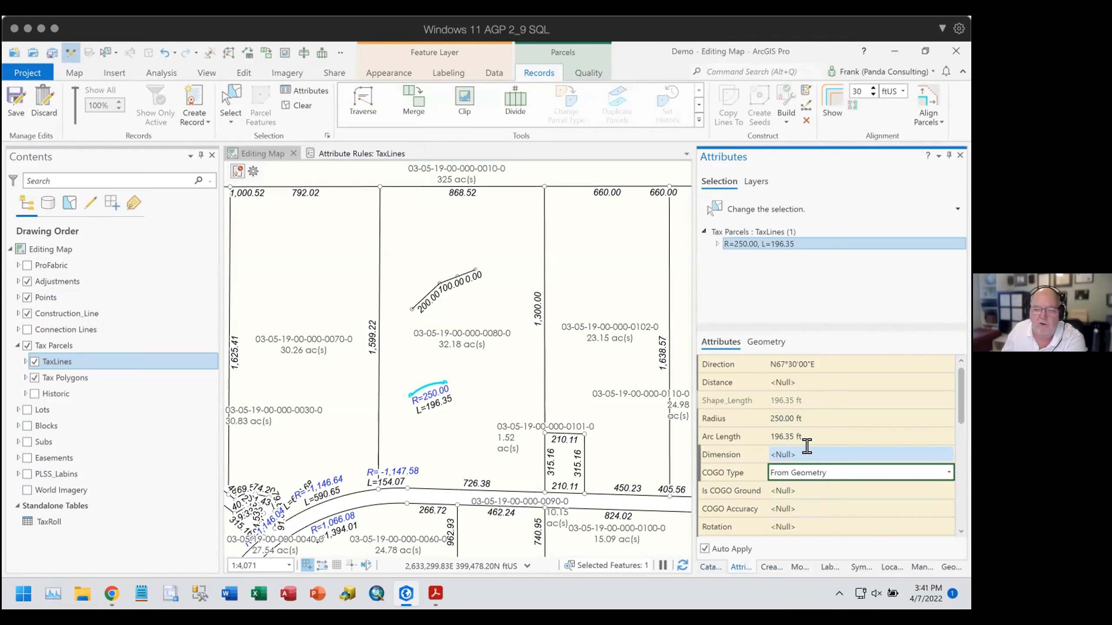
pyautogui.click(945, 470)
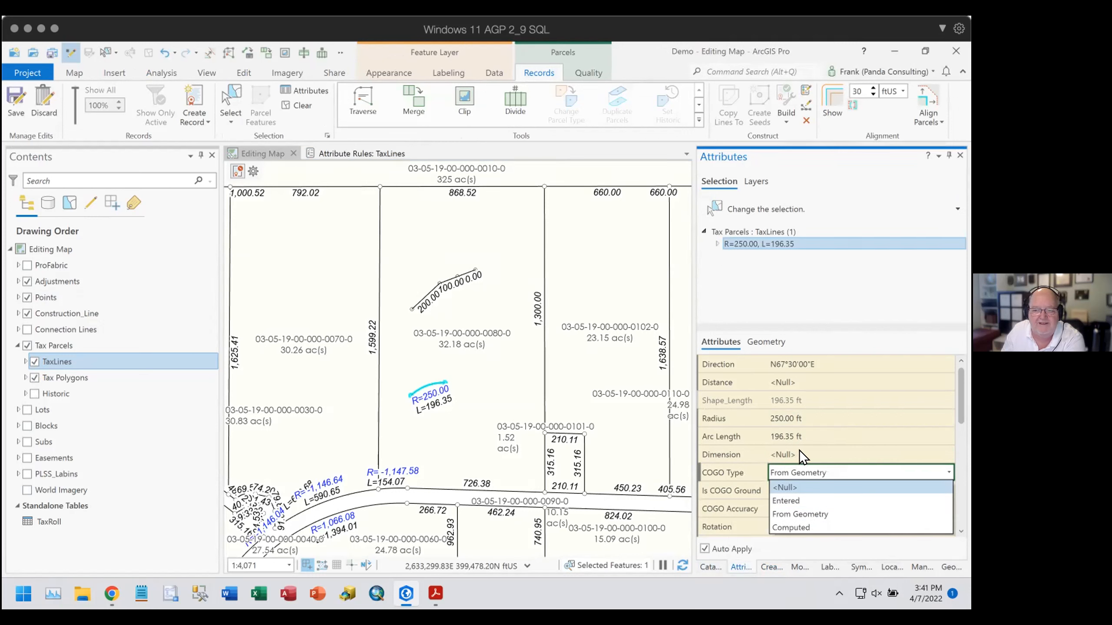
pyautogui.click(786, 501)
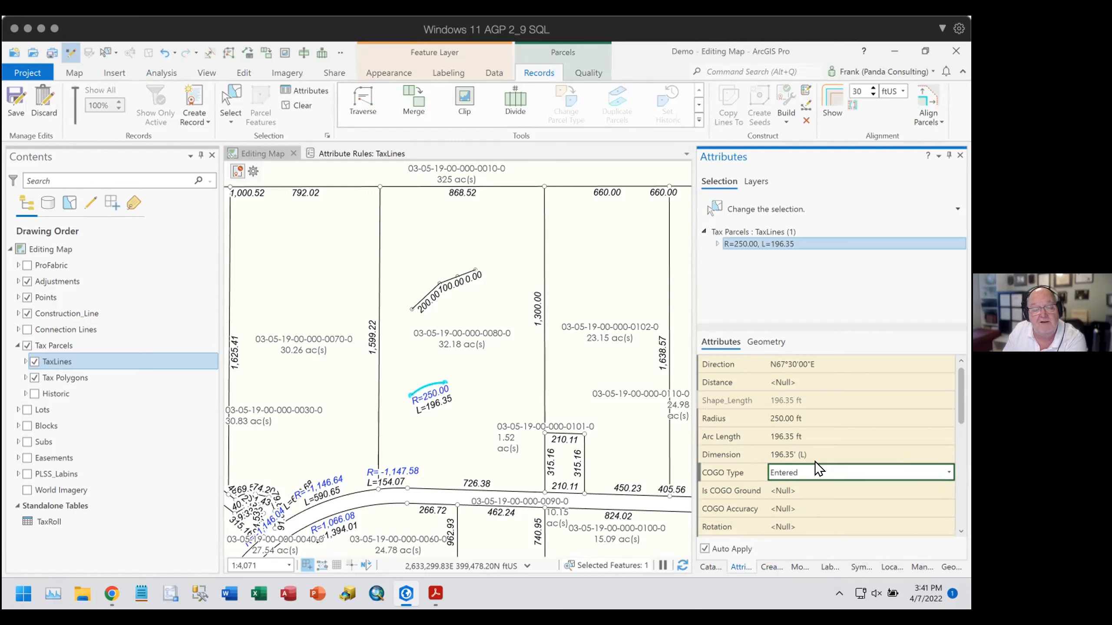
# Split the 250 ft radius curve into a western arc about 84.70 ft long and an eastern arc about 111.65 ft long.
pyautogui.scroll(5, 420, 400)
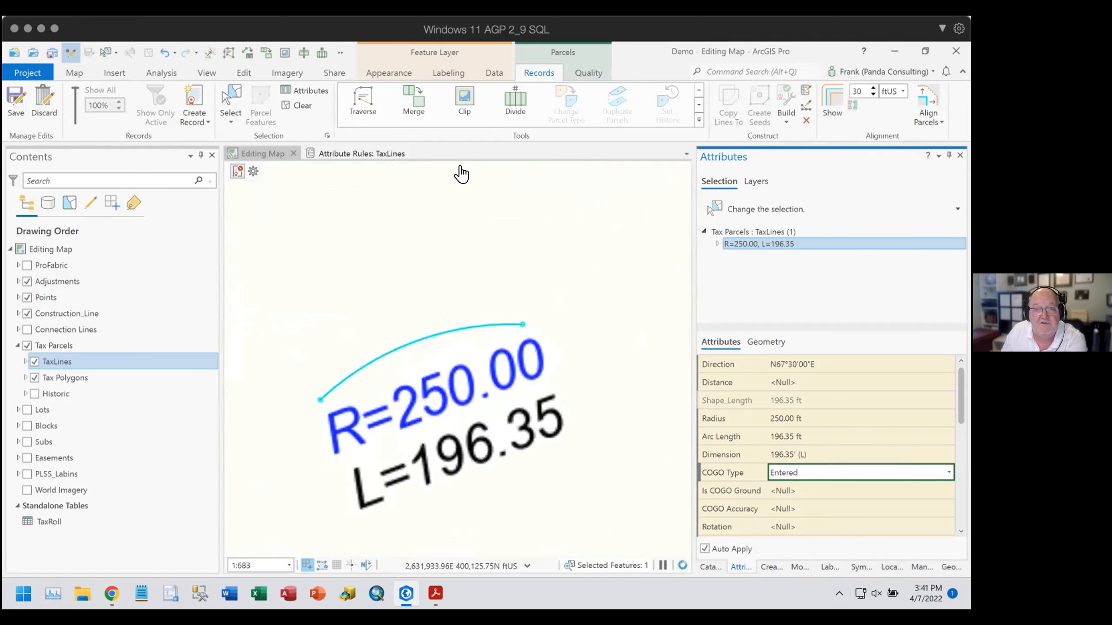
pyautogui.click(693, 116)
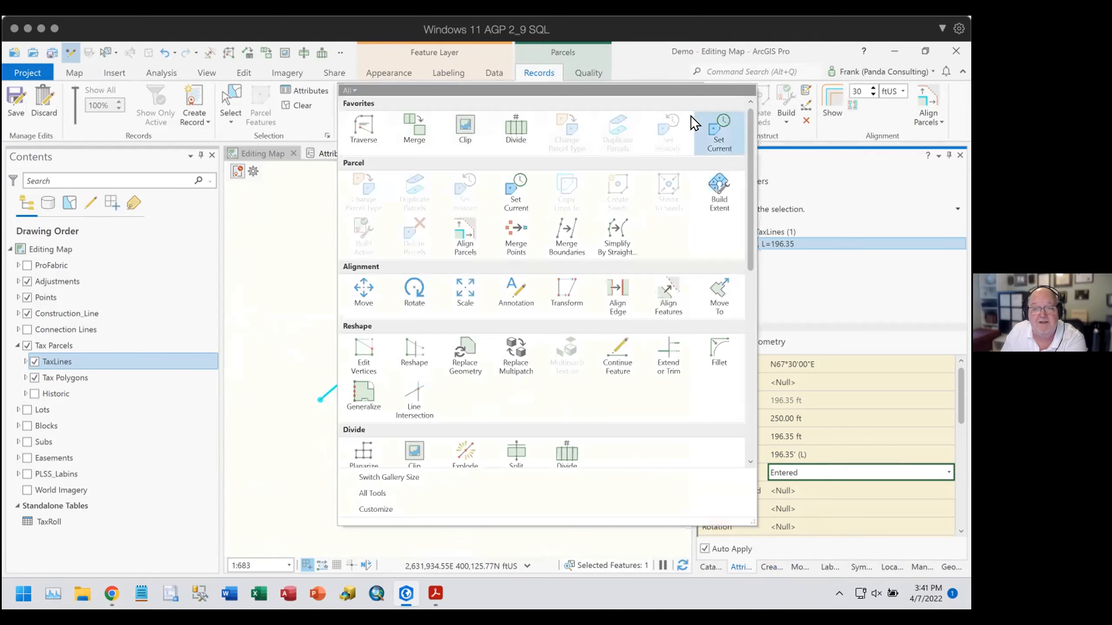
pyautogui.scroll(-1, 505, 457)
pyautogui.click(504, 457)
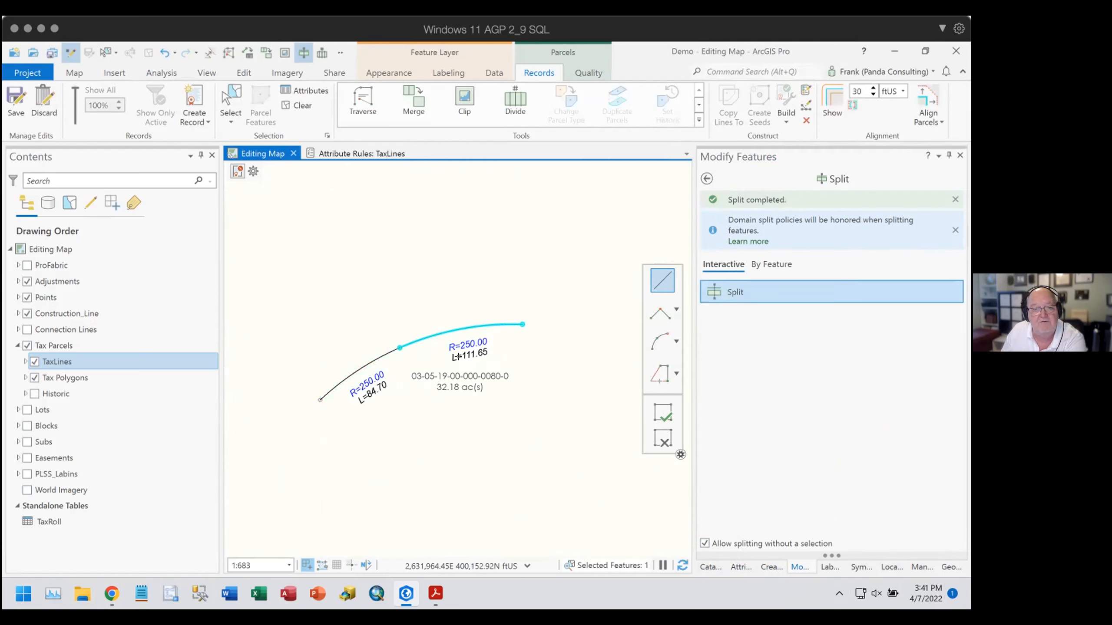
# Fill the eastern arc's Dimension by setting its COGO Type to Entered and back to Computed.
pyautogui.click(735, 565)
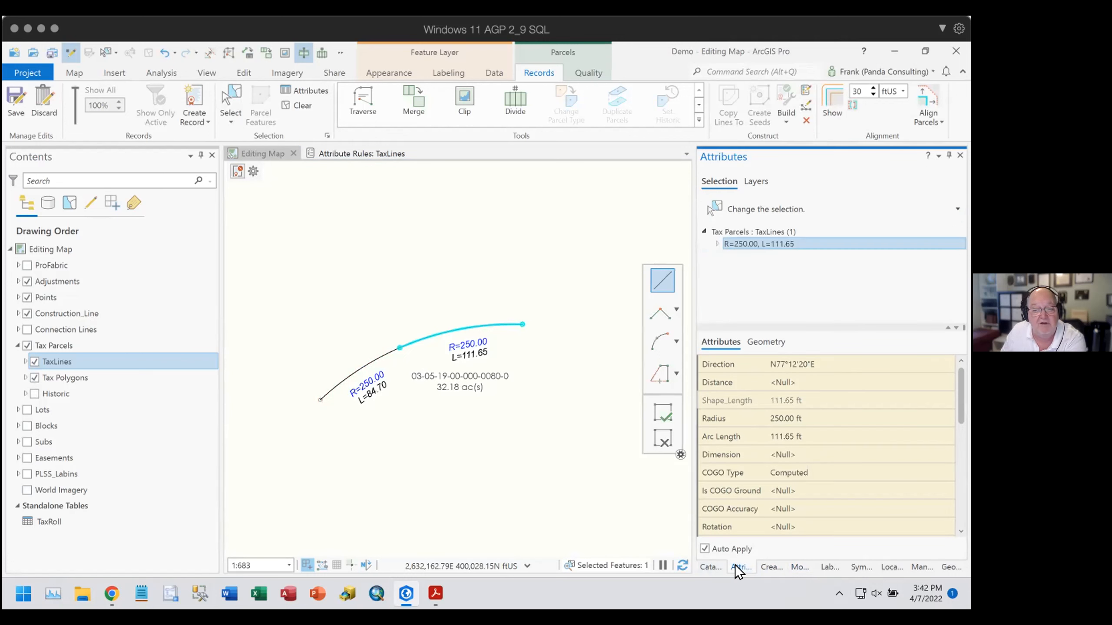
pyautogui.click(795, 490)
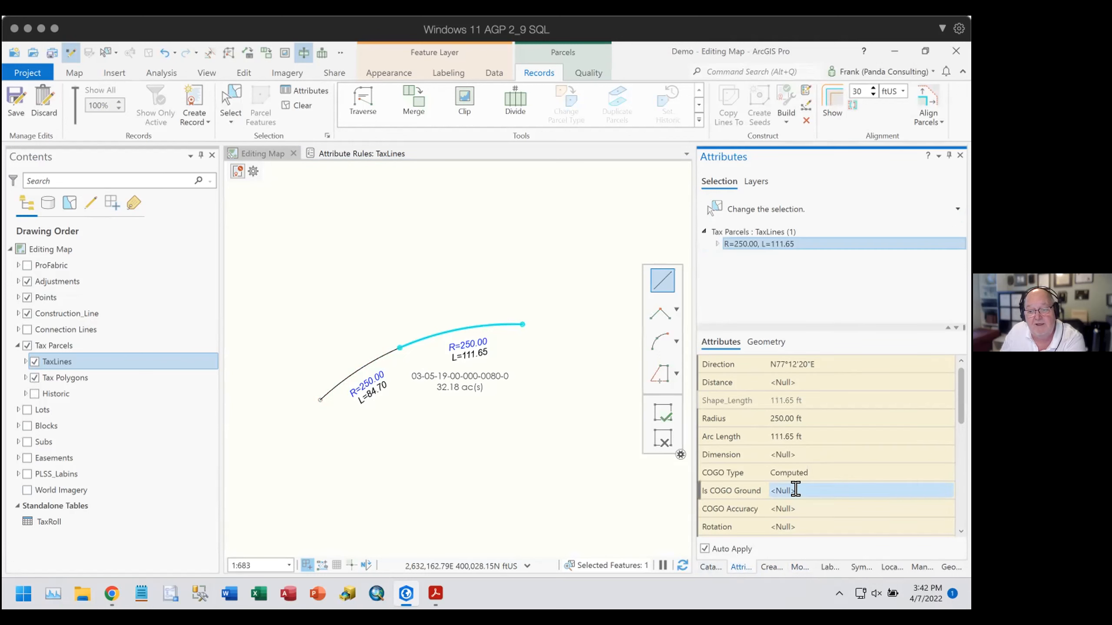
pyautogui.click(838, 471)
pyautogui.click(820, 500)
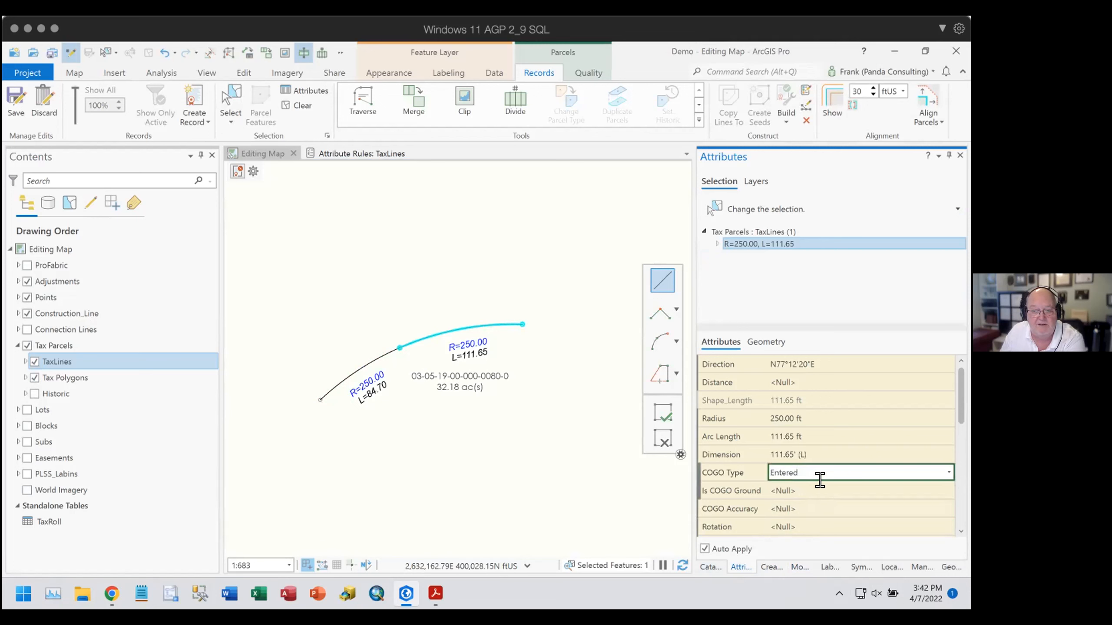
pyautogui.click(837, 471)
pyautogui.click(806, 522)
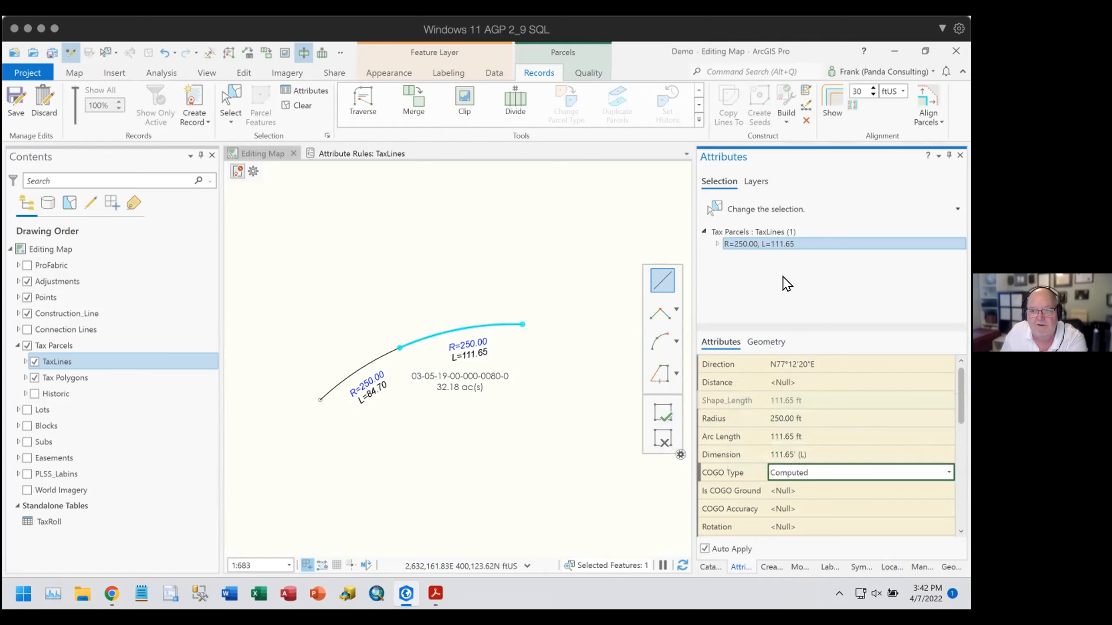
# Select the western arc, fill its Dimension by setting its COGO Type to Entered and back to Computed, and deselect it.
pyautogui.click(231, 106)
pyautogui.click(356, 373)
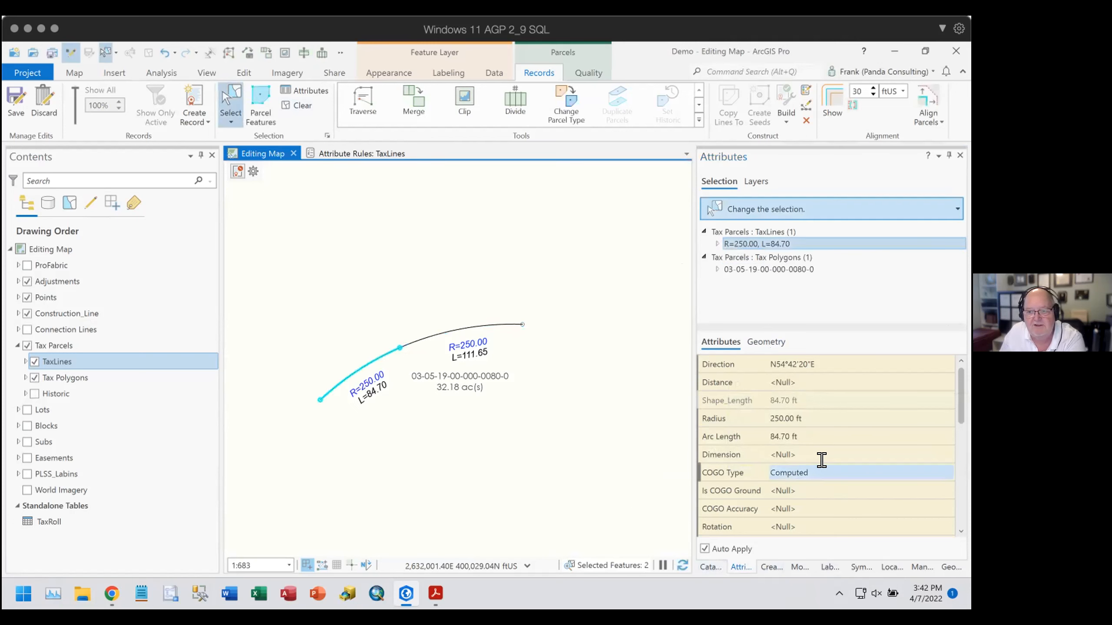
pyautogui.click(831, 473)
pyautogui.click(830, 472)
pyautogui.click(805, 523)
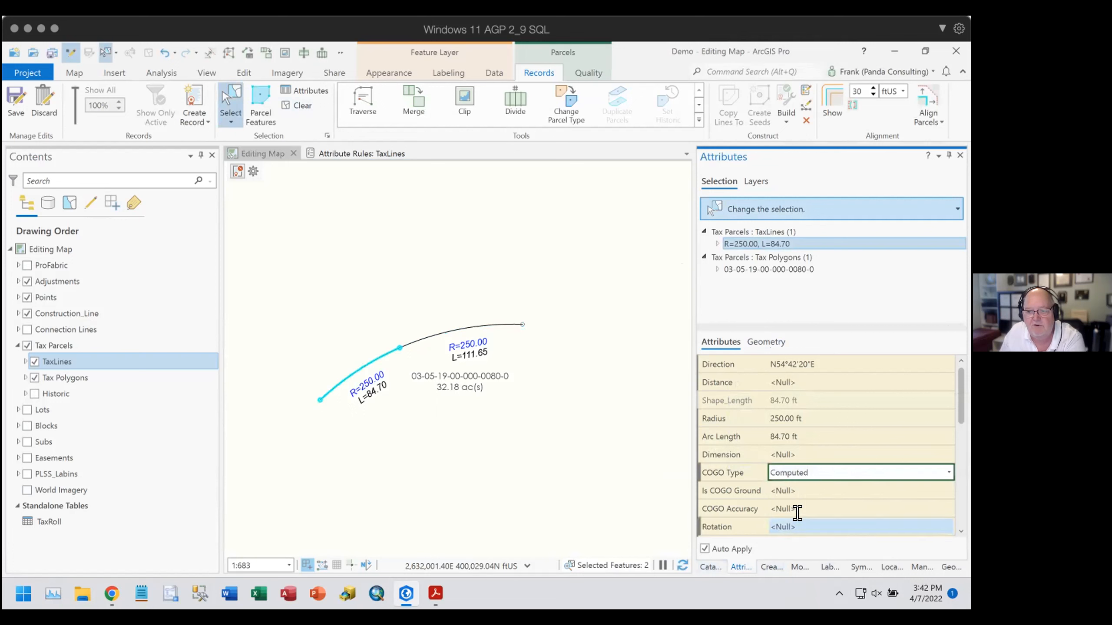
pyautogui.click(818, 472)
pyautogui.click(827, 470)
pyautogui.click(827, 469)
pyautogui.click(806, 500)
pyautogui.click(818, 473)
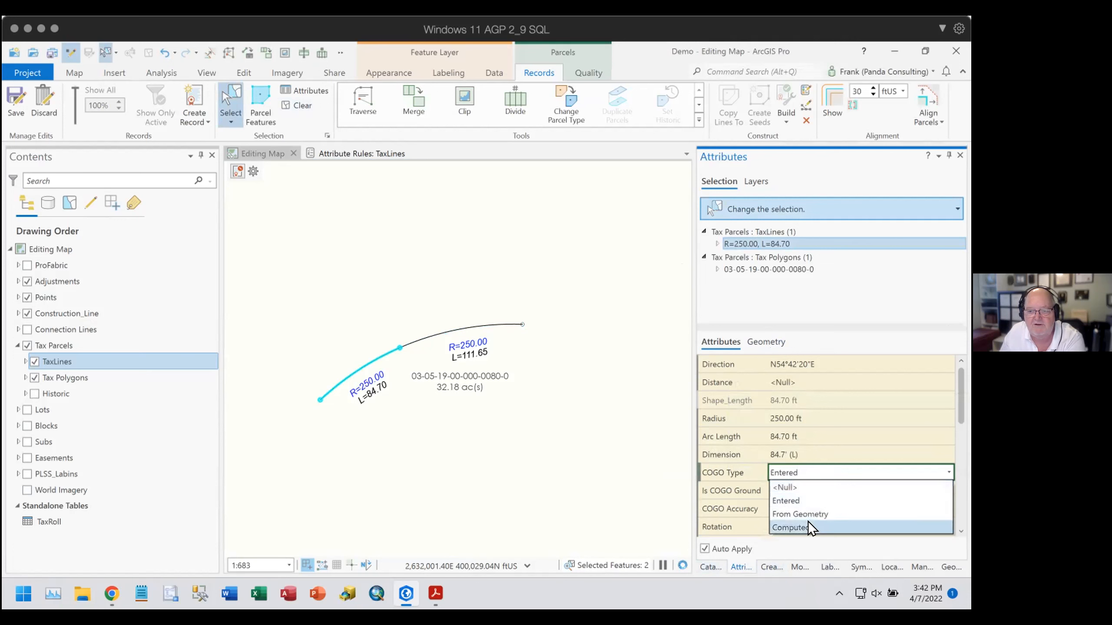
pyautogui.click(806, 526)
pyautogui.click(574, 466)
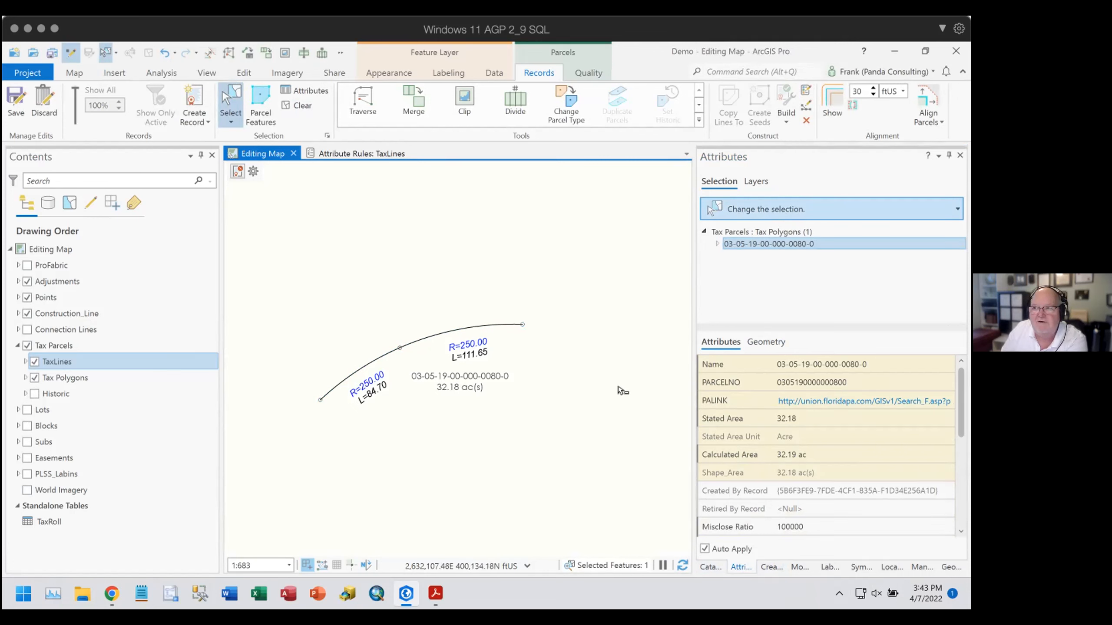
pyautogui.scroll(-3, 615, 396)
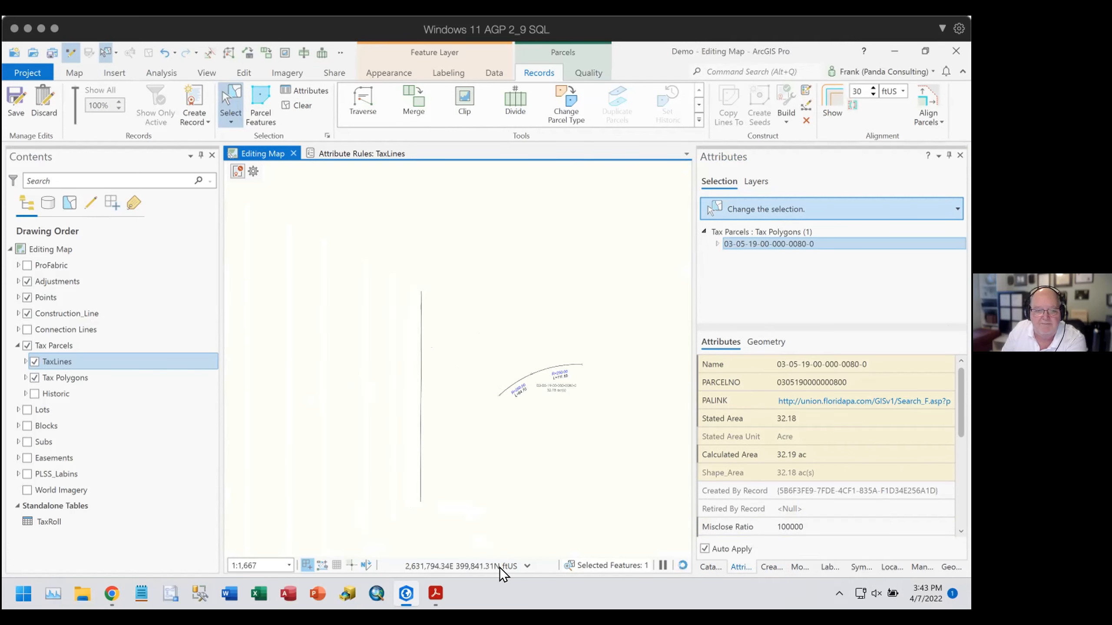
# Switch to the workshop PDF in Acrobat Reader and mark PARCELNO and CAMA Data on the Florida DOR Requirements page.
pyautogui.click(436, 594)
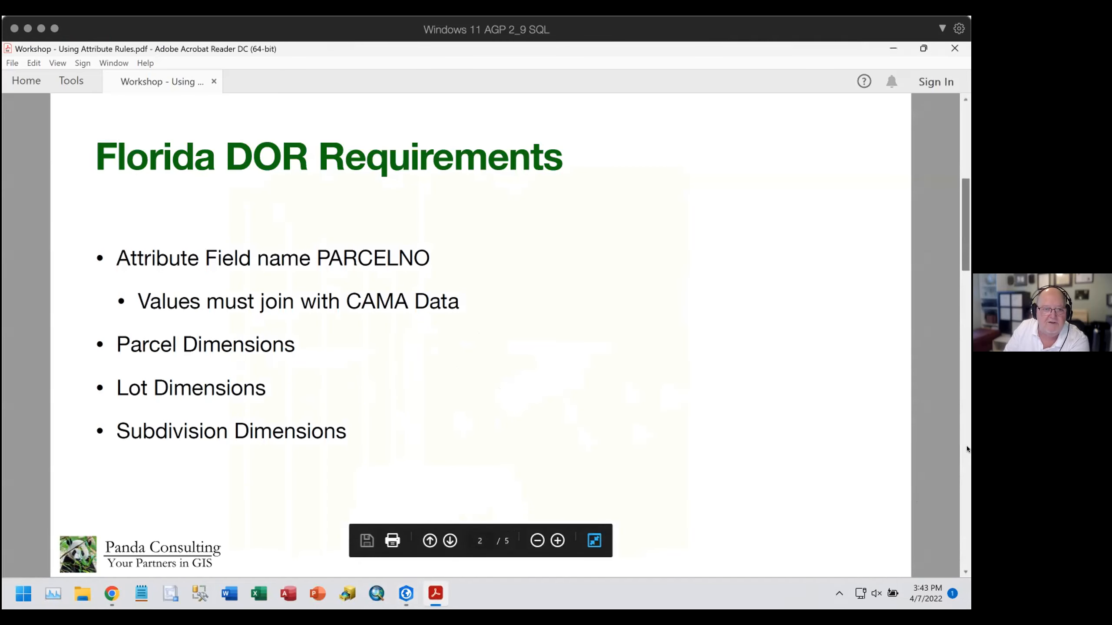
pyautogui.moveTo(316, 254); pyautogui.dragTo(428, 257)
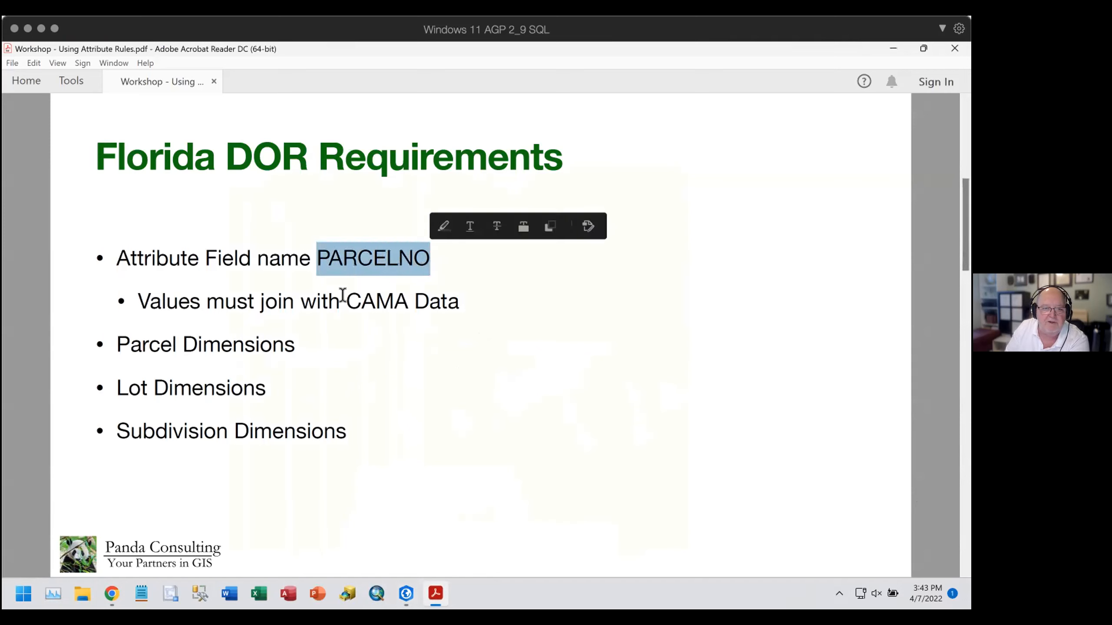
pyautogui.moveTo(346, 301); pyautogui.dragTo(461, 303)
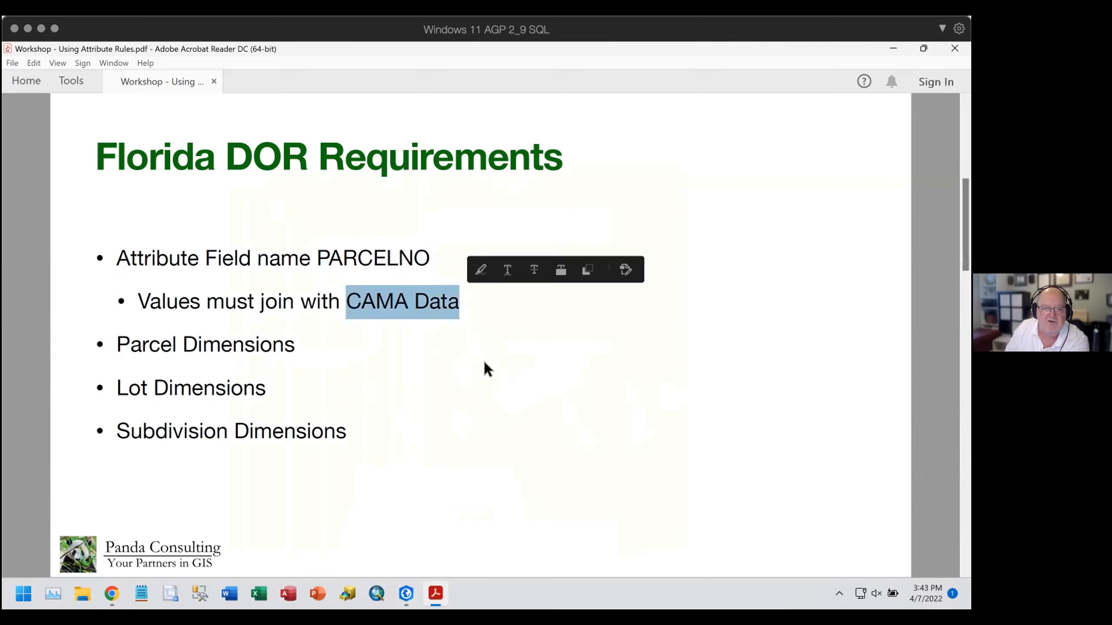